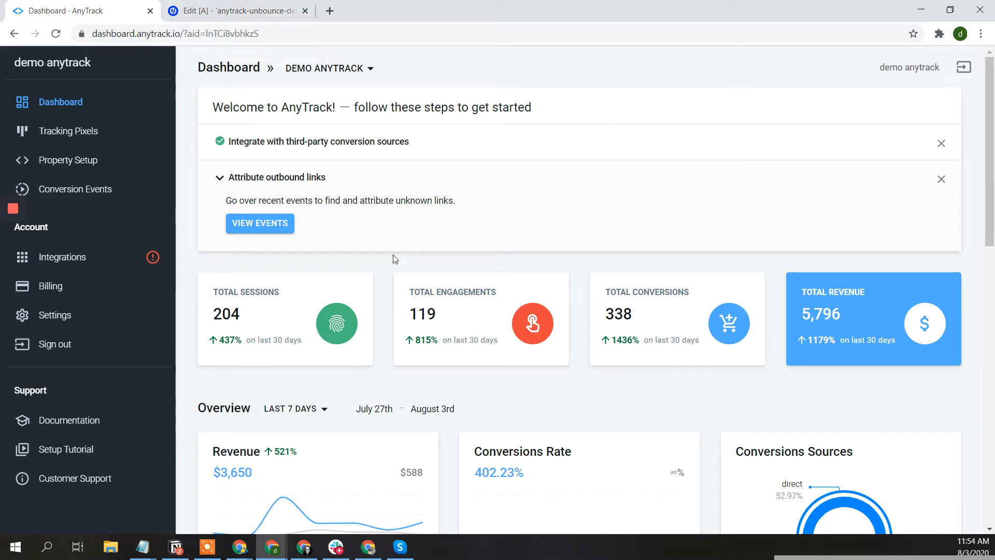
- Load the unbounce.anytrack.io demo landing page in a new tab
{"action": "scroll", "coordinate": [393, 259], "scroll_direction": "down", "scroll_amount": 2}
{"action": "scroll", "coordinate": [393, 259], "scroll_direction": "up", "scroll_amount": 1}
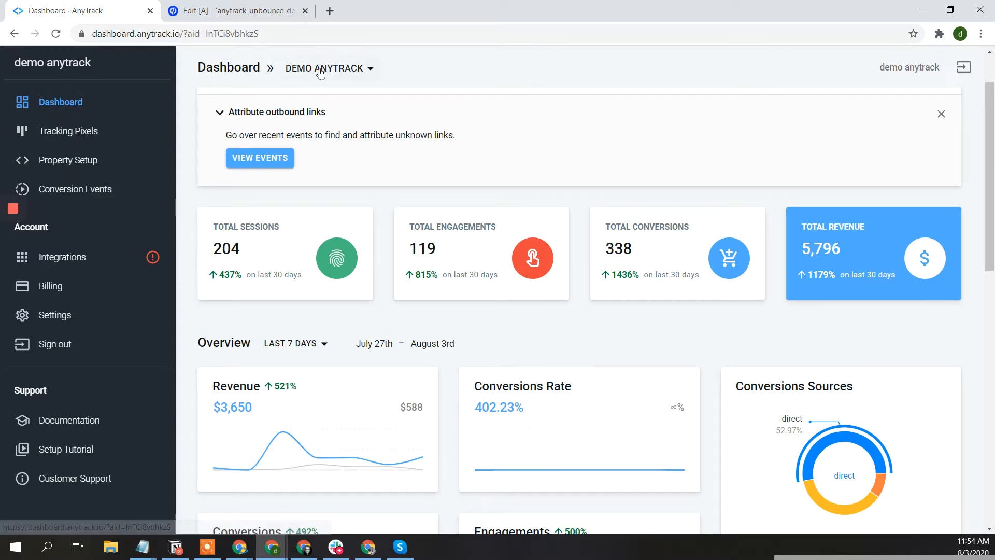
{"action": "left_click", "coordinate": [331, 18]}
{"action": "type", "text": "un"}
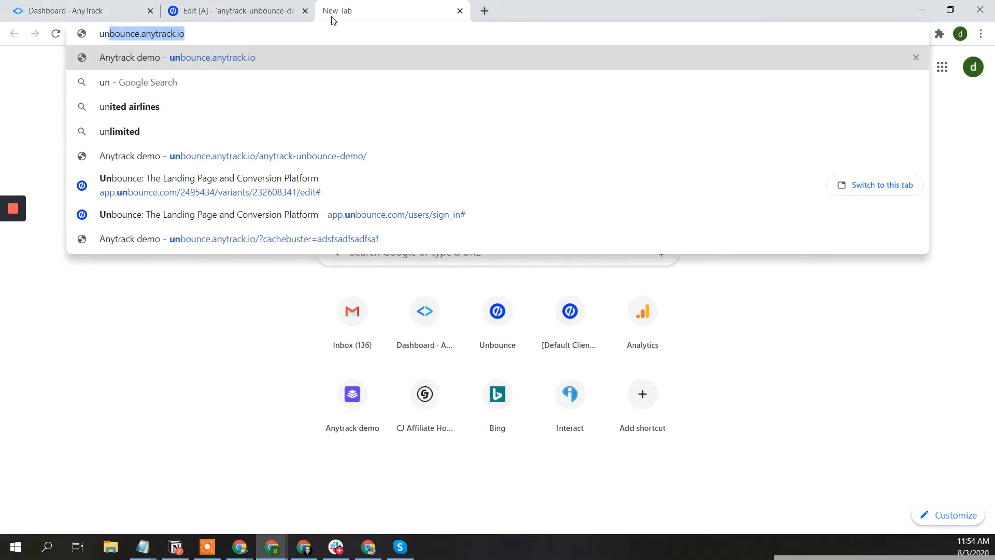
{"action": "key", "text": "Return"}
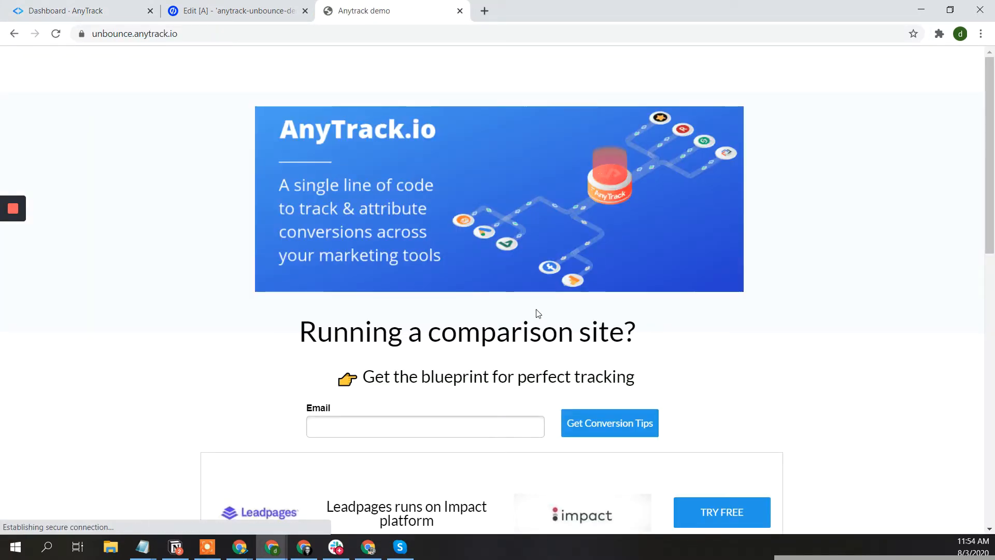
- Browse the demo page's offers, then go back to the AnyTrack dashboard
{"action": "scroll", "coordinate": [534, 315], "scroll_direction": "down", "scroll_amount": 5}
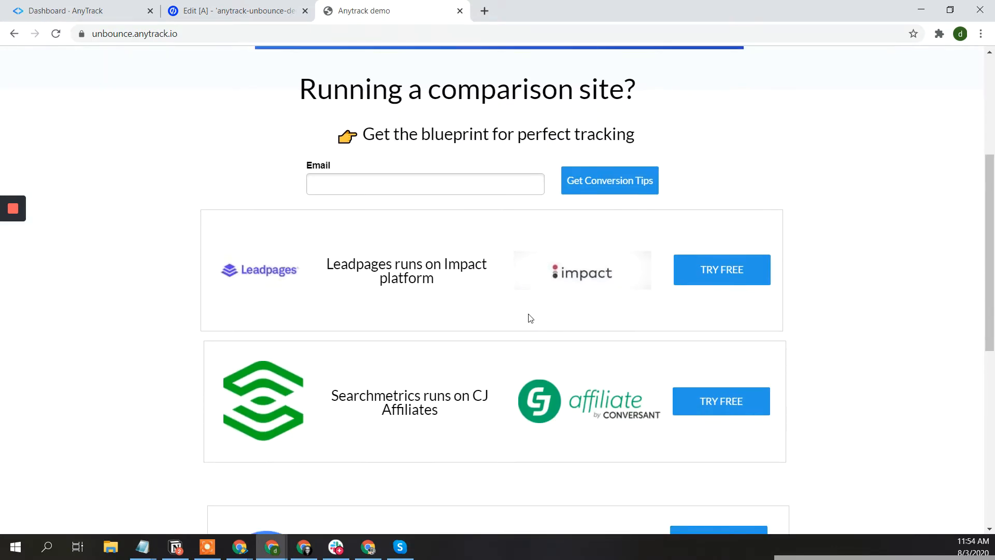
{"action": "scroll", "coordinate": [529, 315], "scroll_direction": "down", "scroll_amount": 5}
{"action": "scroll", "coordinate": [528, 314], "scroll_direction": "up", "scroll_amount": 2}
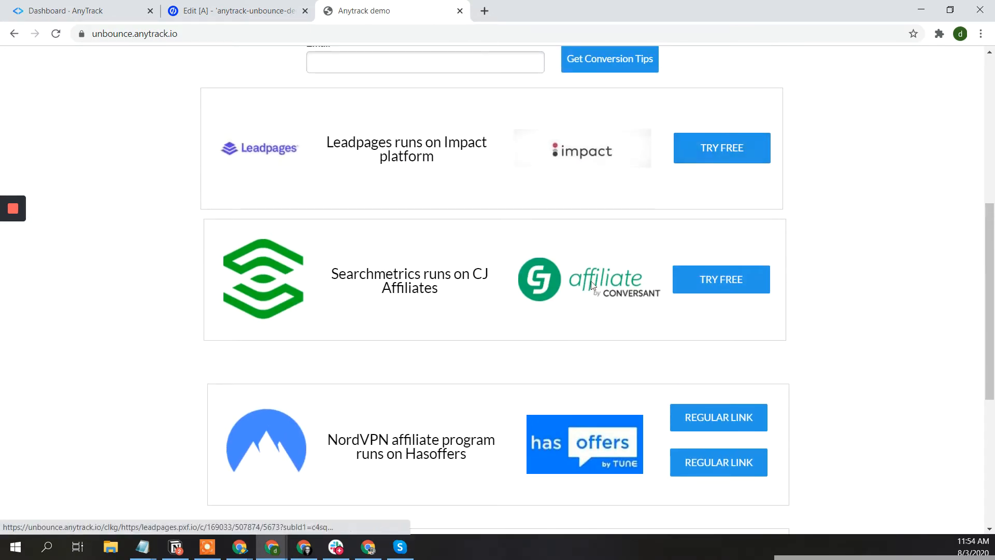
{"action": "scroll", "coordinate": [729, 289], "scroll_direction": "down", "scroll_amount": 1}
{"action": "scroll", "coordinate": [728, 289], "scroll_direction": "down", "scroll_amount": 2}
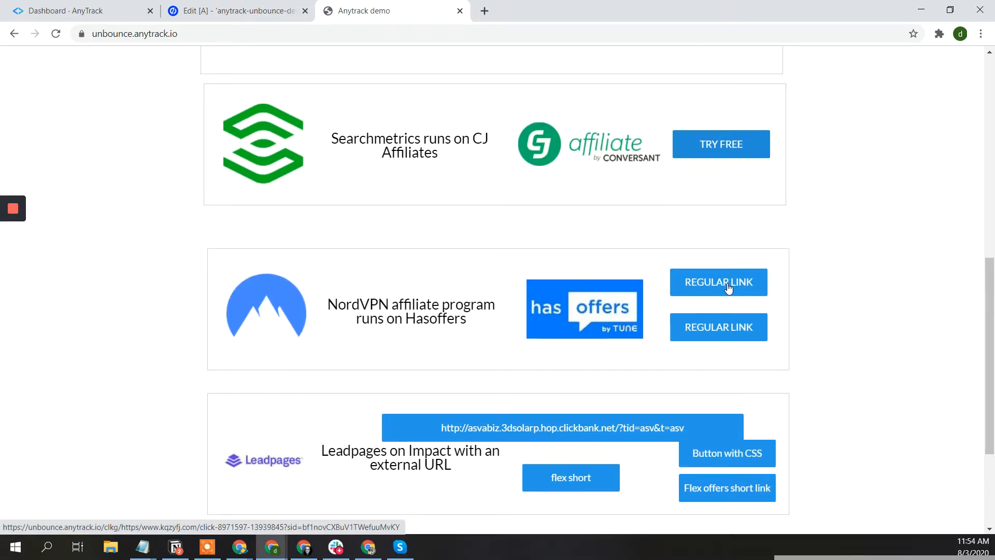
{"action": "scroll", "coordinate": [729, 289], "scroll_direction": "down", "scroll_amount": 3}
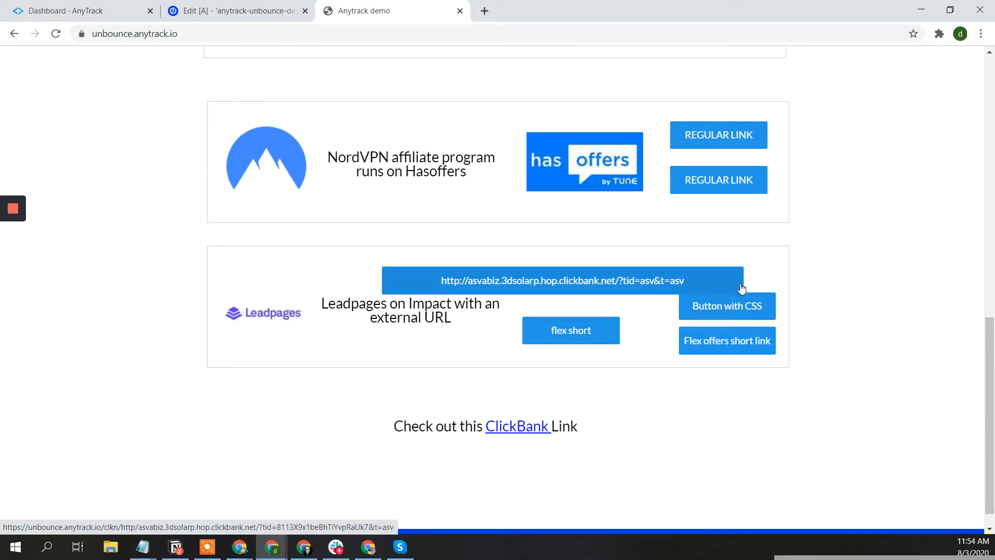
{"action": "scroll", "coordinate": [424, 345], "scroll_direction": "up", "scroll_amount": 3}
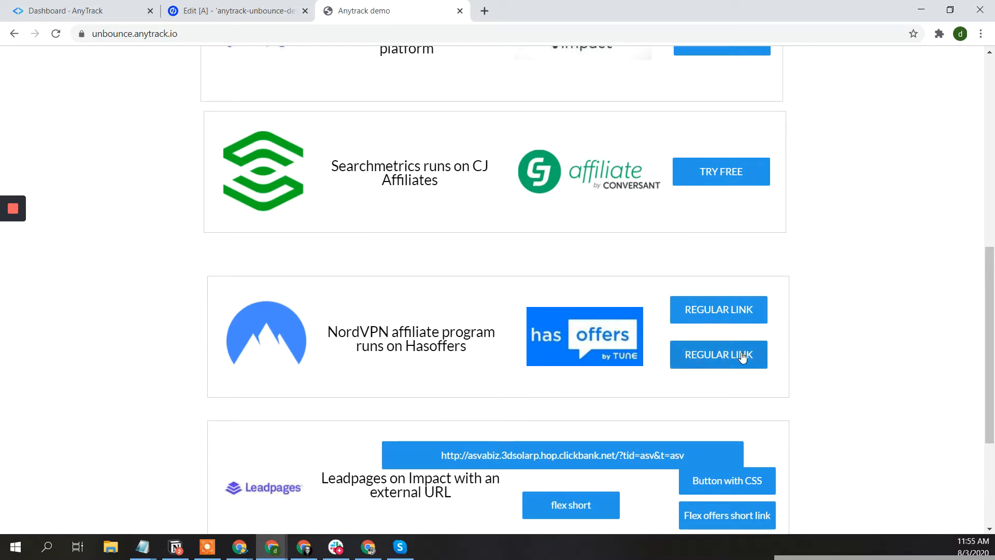
{"action": "scroll", "coordinate": [721, 179], "scroll_direction": "up", "scroll_amount": 3}
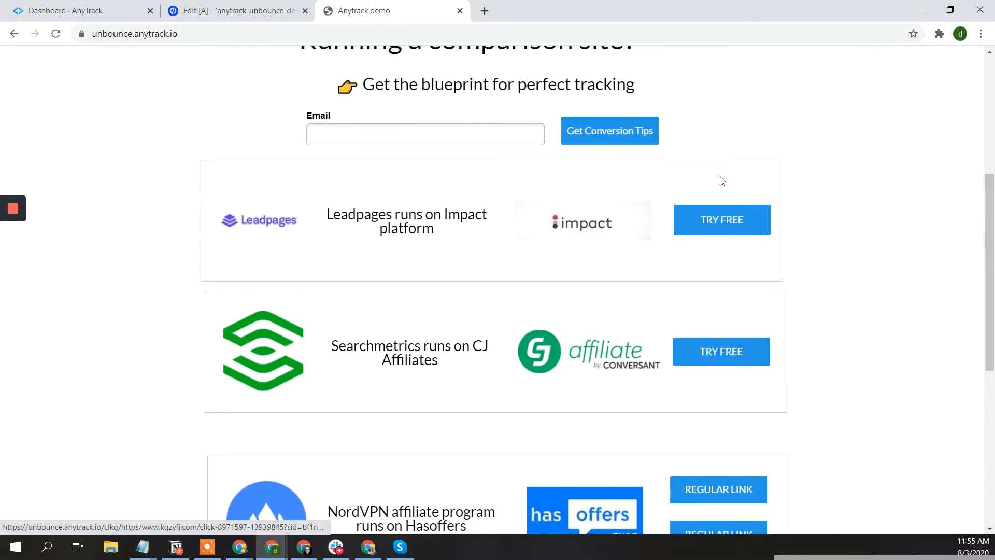
{"action": "scroll", "coordinate": [628, 259], "scroll_direction": "up", "scroll_amount": 2}
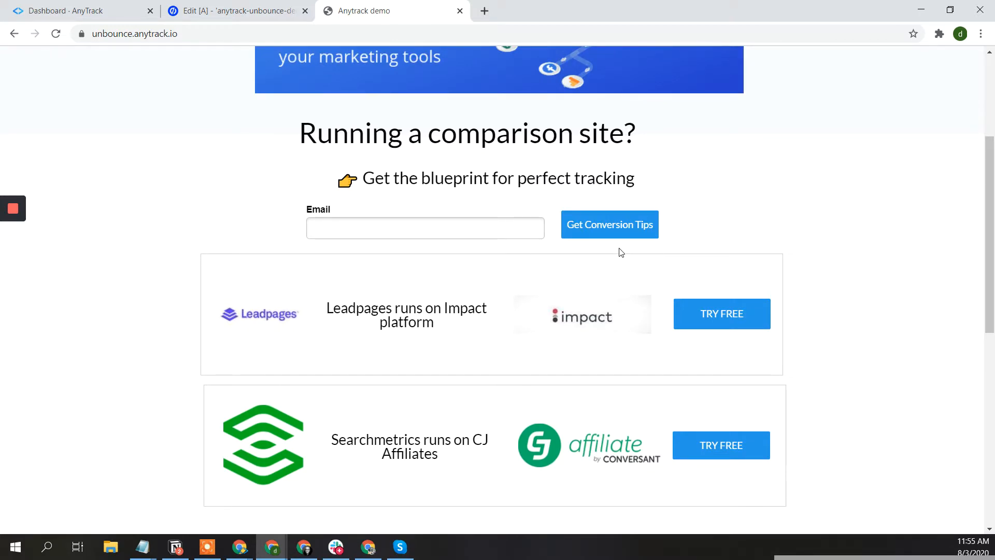
{"action": "left_click", "coordinate": [89, 6]}
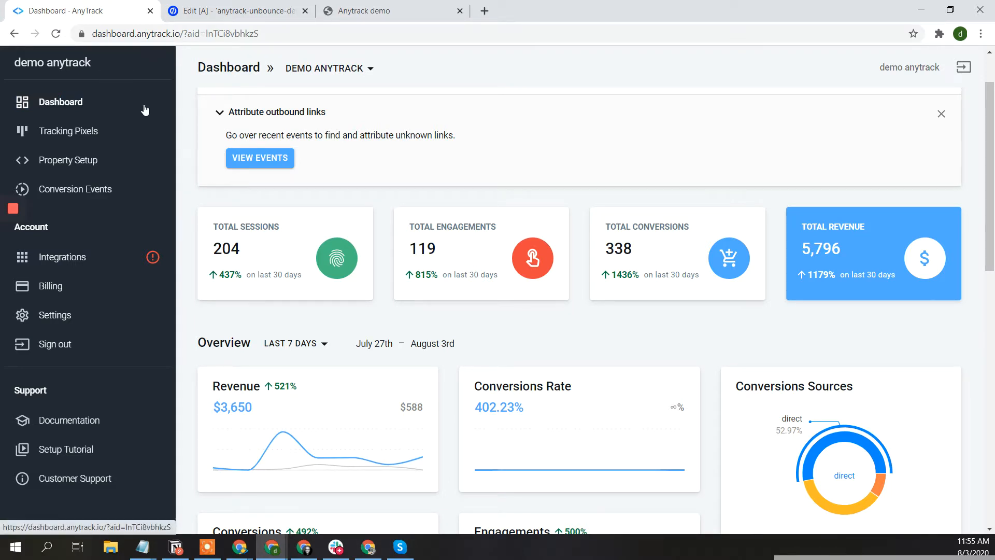
- From Tracking Pixels, start connecting a Bing pixel to reach its Tag Id form
{"action": "left_click", "coordinate": [62, 133]}
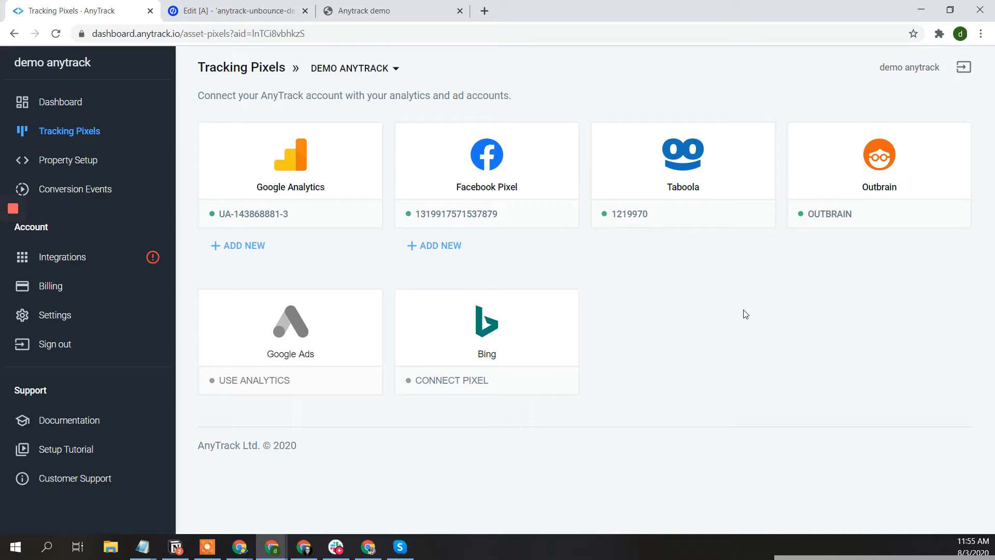
{"action": "left_click", "coordinate": [481, 336]}
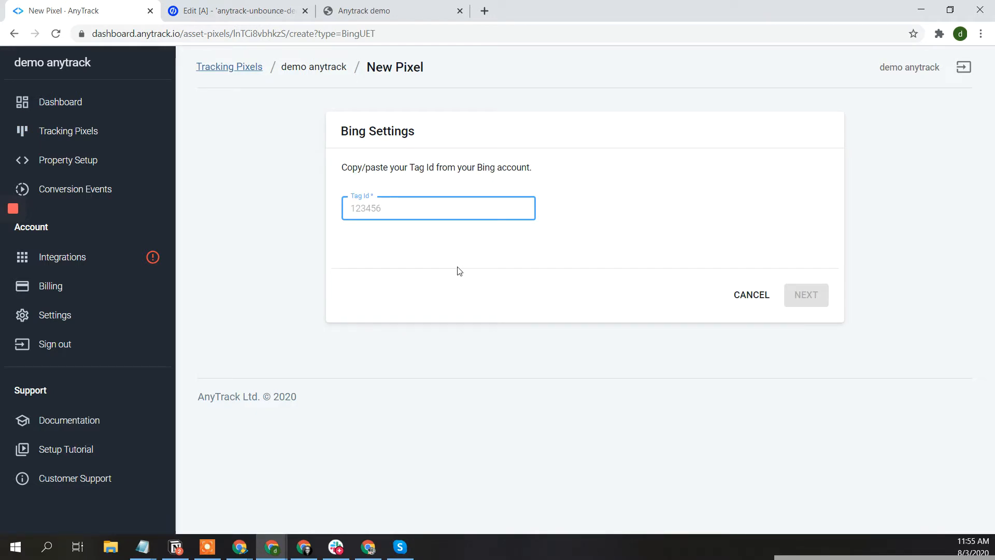
{"action": "mouse_move", "coordinate": [14, 213]}
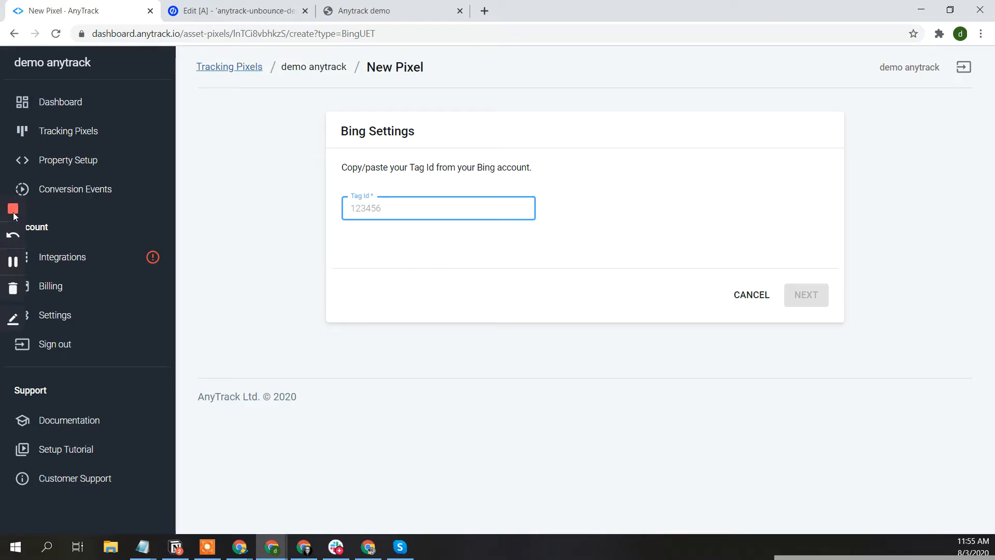
- Review the six conversion goals and select the Acquisition goal's Tag ID 26155797
{"action": "left_click", "coordinate": [13, 262]}
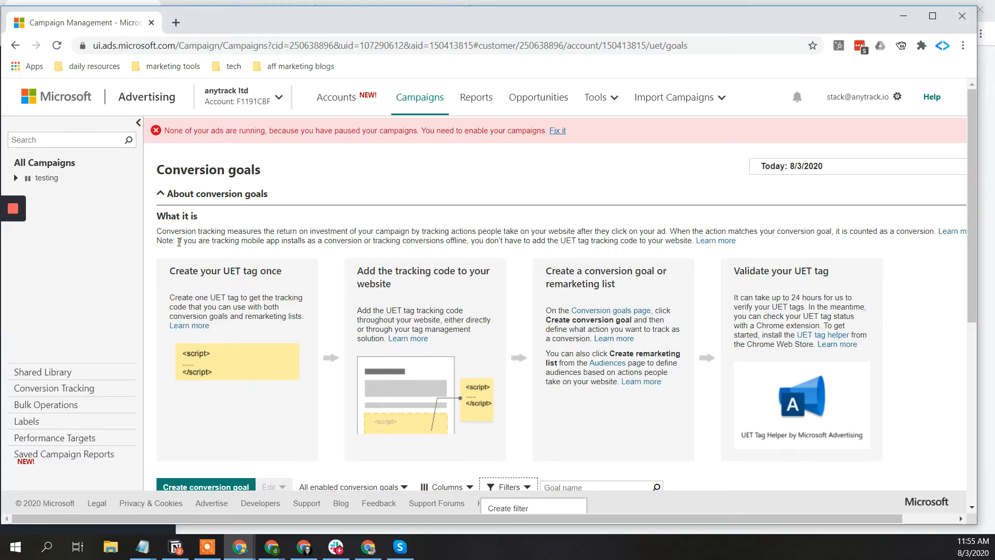
{"action": "scroll", "coordinate": [273, 225], "scroll_direction": "down", "scroll_amount": 6}
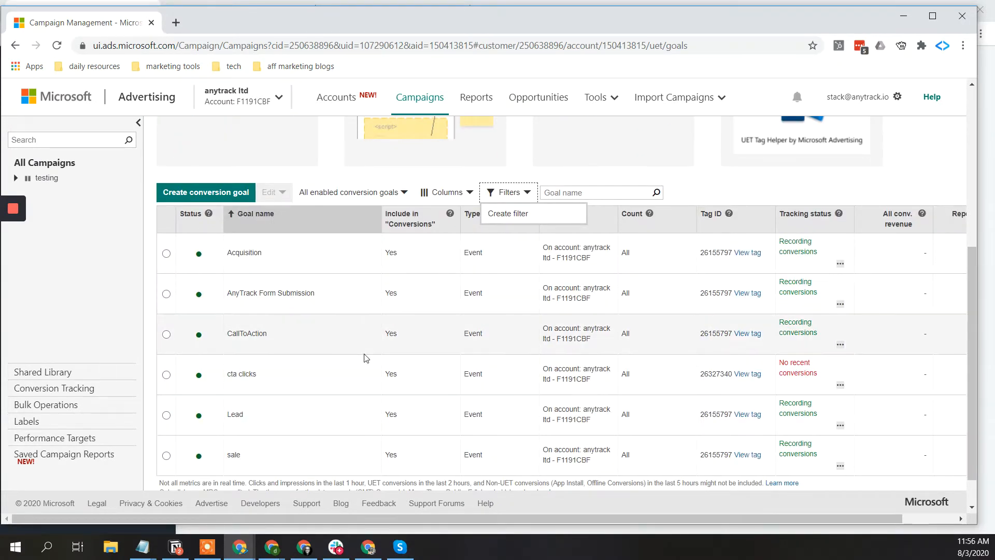
{"action": "scroll", "coordinate": [364, 355], "scroll_direction": "down", "scroll_amount": 1}
{"action": "scroll", "coordinate": [364, 357], "scroll_direction": "up", "scroll_amount": 1}
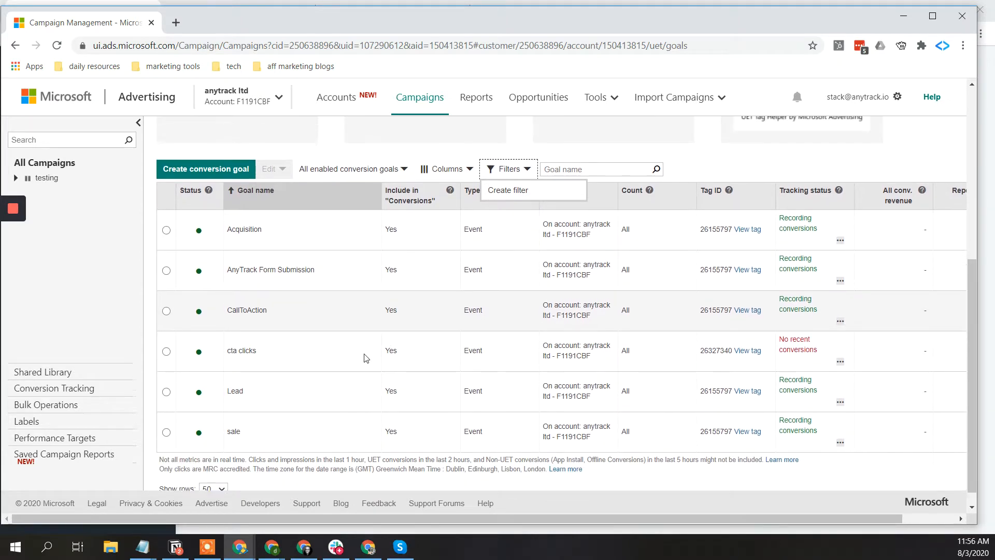
{"action": "scroll", "coordinate": [364, 356], "scroll_direction": "up", "scroll_amount": 1}
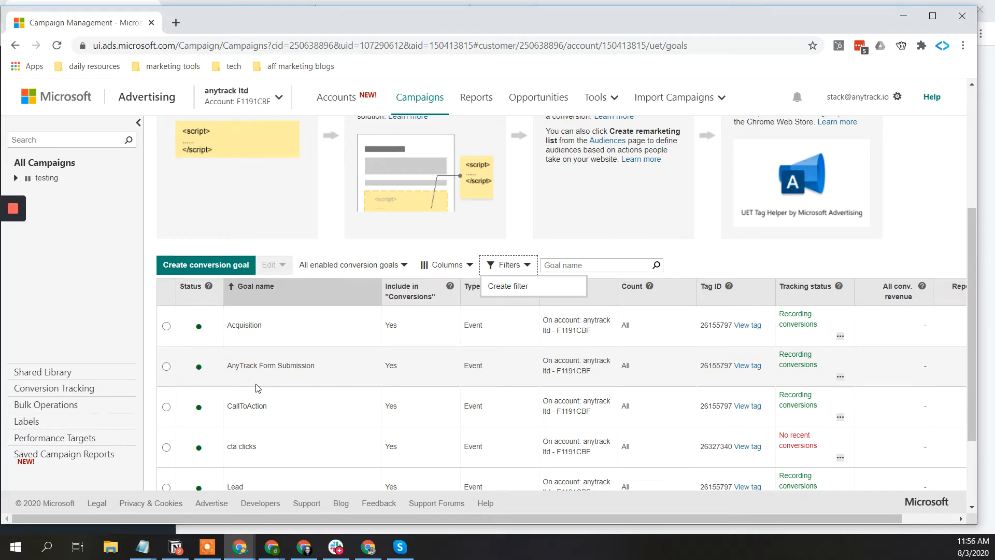
{"action": "scroll", "coordinate": [257, 388], "scroll_direction": "down", "scroll_amount": 2}
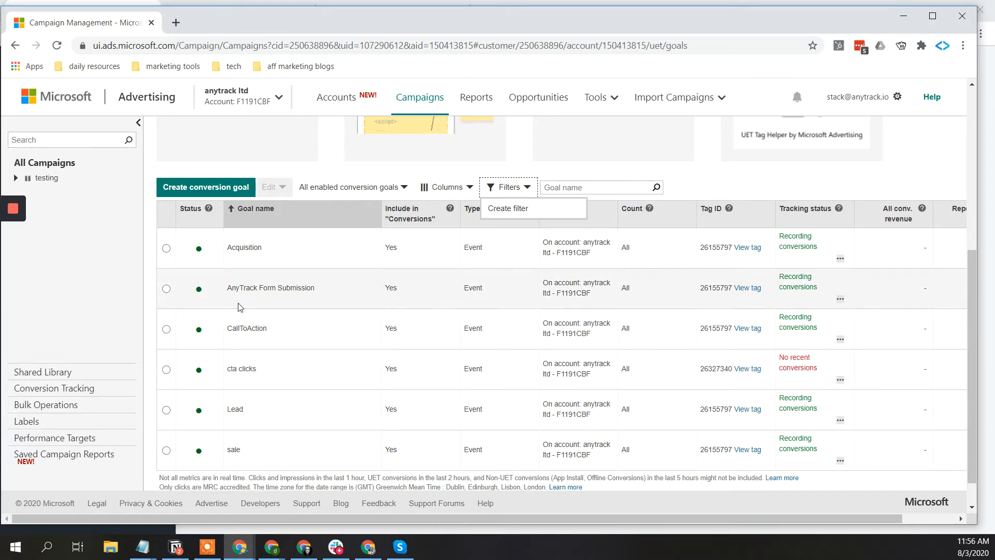
{"action": "double_click", "coordinate": [718, 246]}
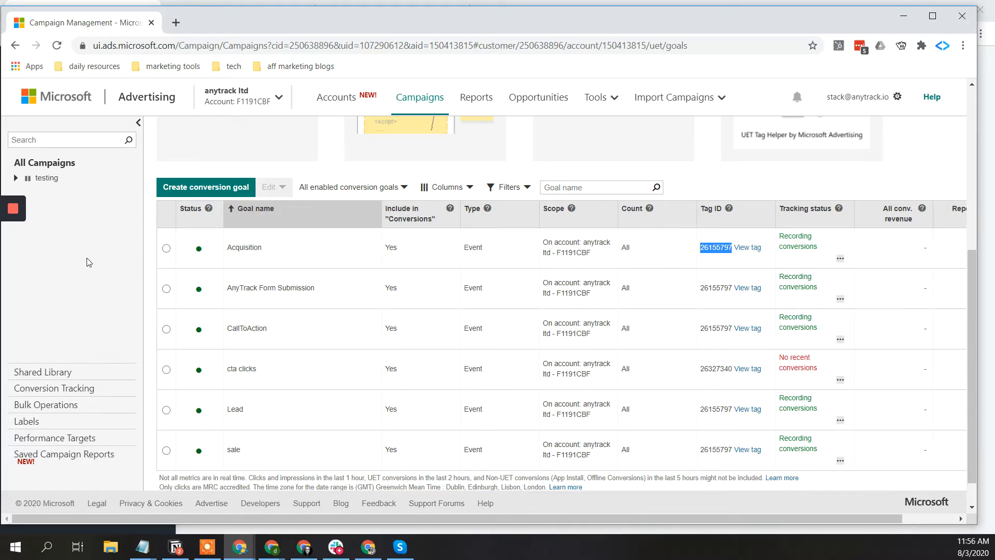
{"action": "scroll", "coordinate": [89, 262], "scroll_direction": "up", "scroll_amount": 4}
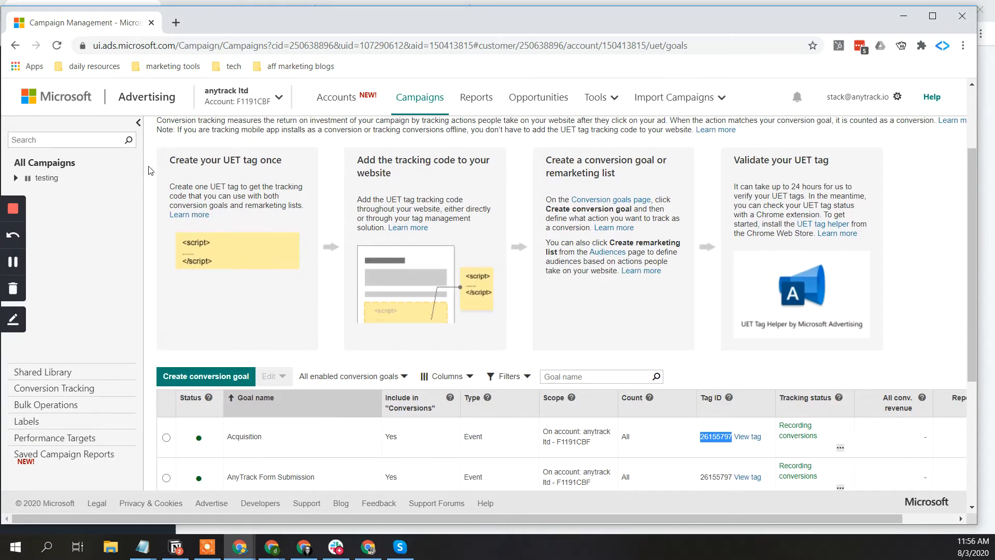
- Navigate from Accounts through Shared Library to the UET tags list
{"action": "left_click", "coordinate": [324, 102]}
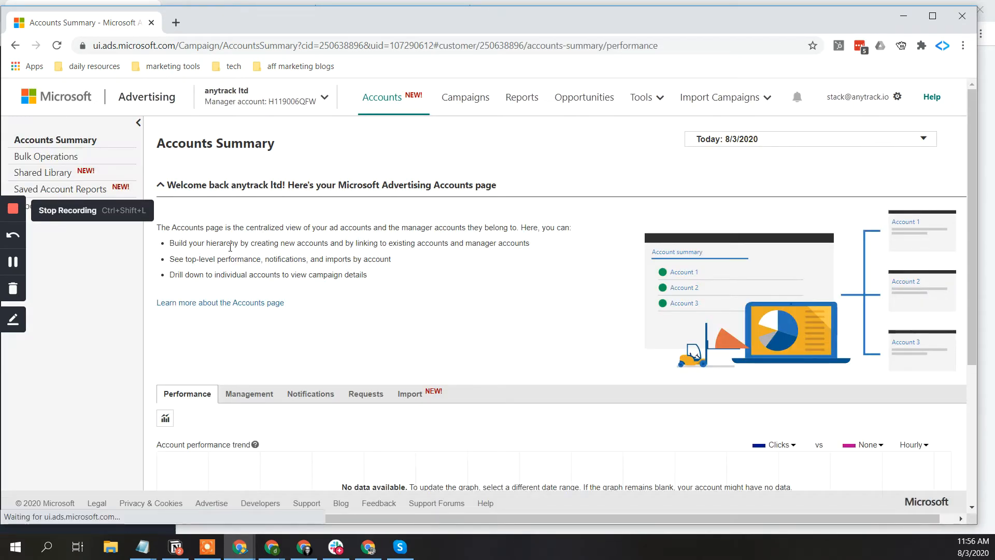
{"action": "scroll", "coordinate": [317, 255], "scroll_direction": "down", "scroll_amount": 4}
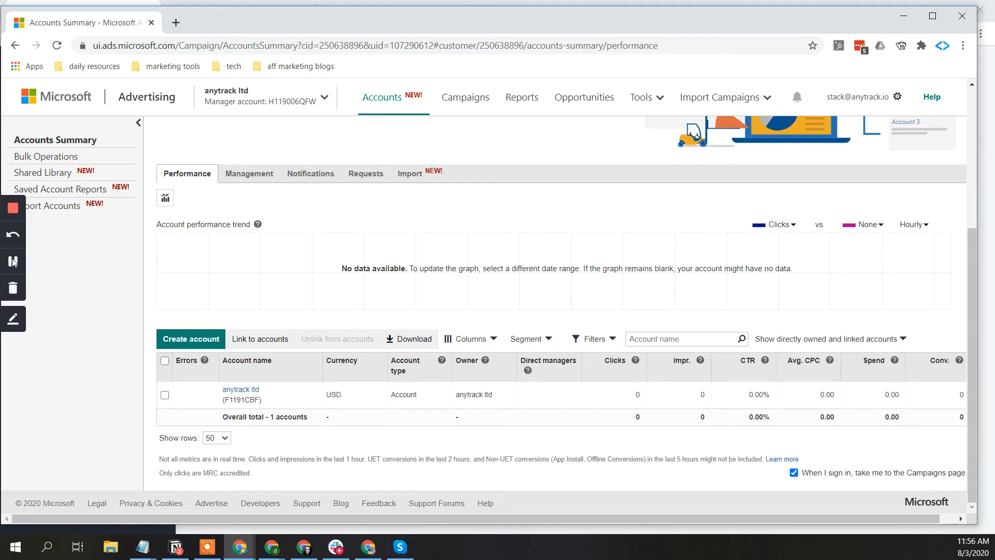
{"action": "left_click", "coordinate": [45, 172]}
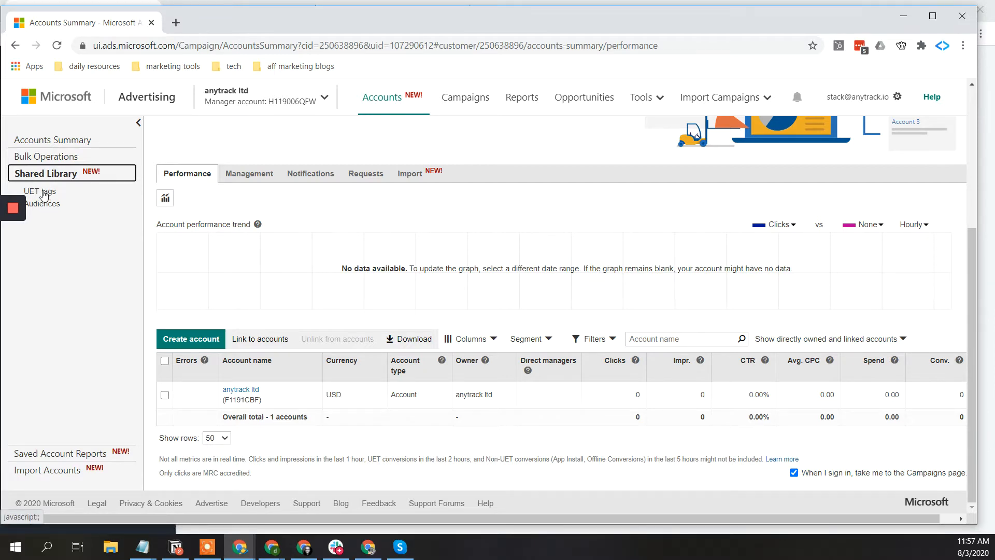
{"action": "left_click", "coordinate": [43, 193]}
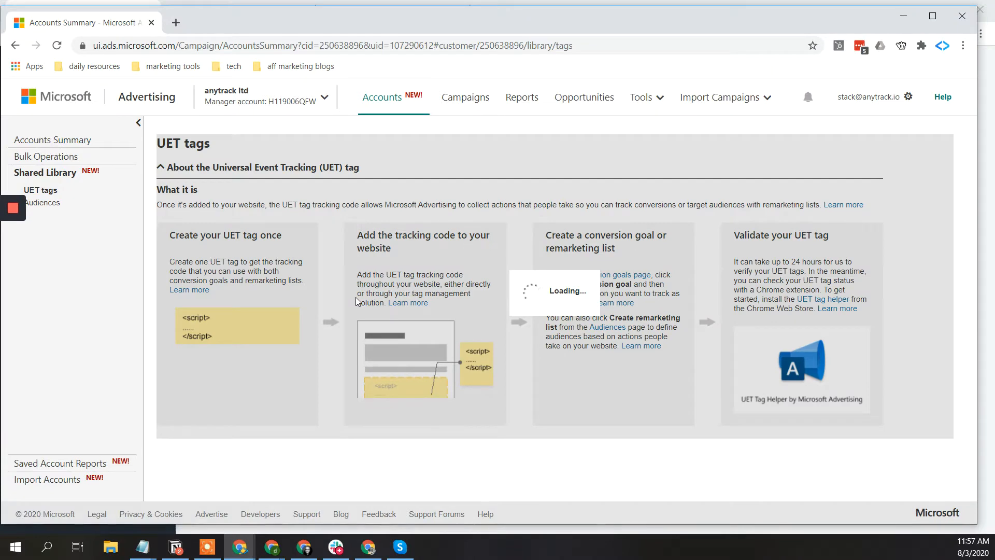
{"action": "scroll", "coordinate": [356, 301], "scroll_direction": "down", "scroll_amount": 2}
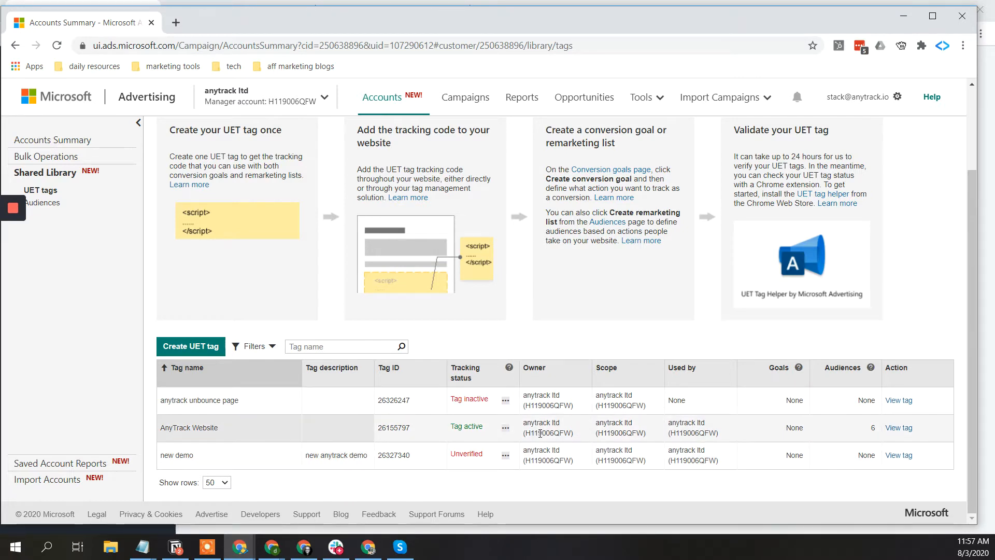
- Select the AnyTrack Website tag ID 26155797 and switch back to AnyTrack
{"action": "left_click_drag", "start_coordinate": [390, 428], "coordinate": [395, 428]}
{"action": "double_click", "coordinate": [396, 428]}
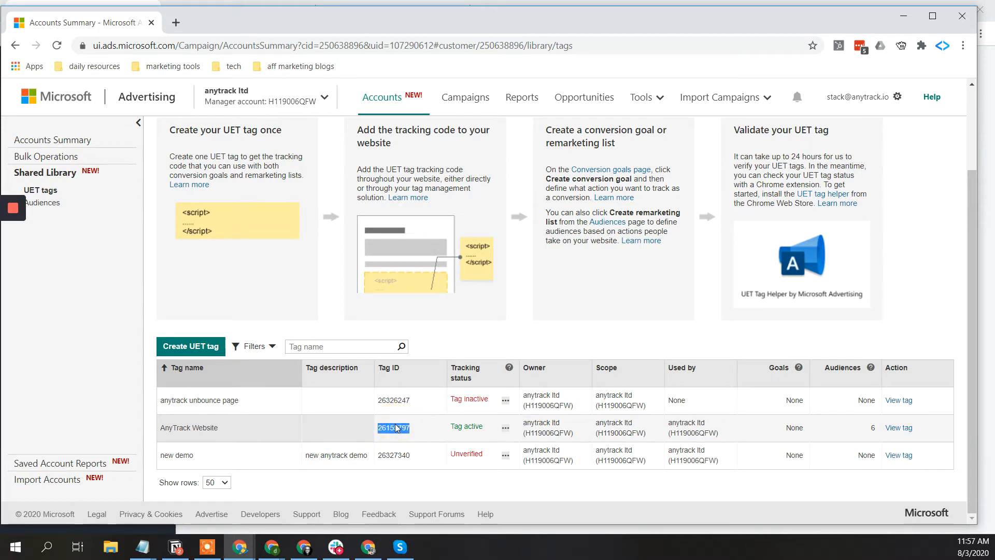
{"action": "left_click", "coordinate": [395, 428]}
{"action": "double_click", "coordinate": [395, 428]}
{"action": "key", "text": "ctrl+c"}
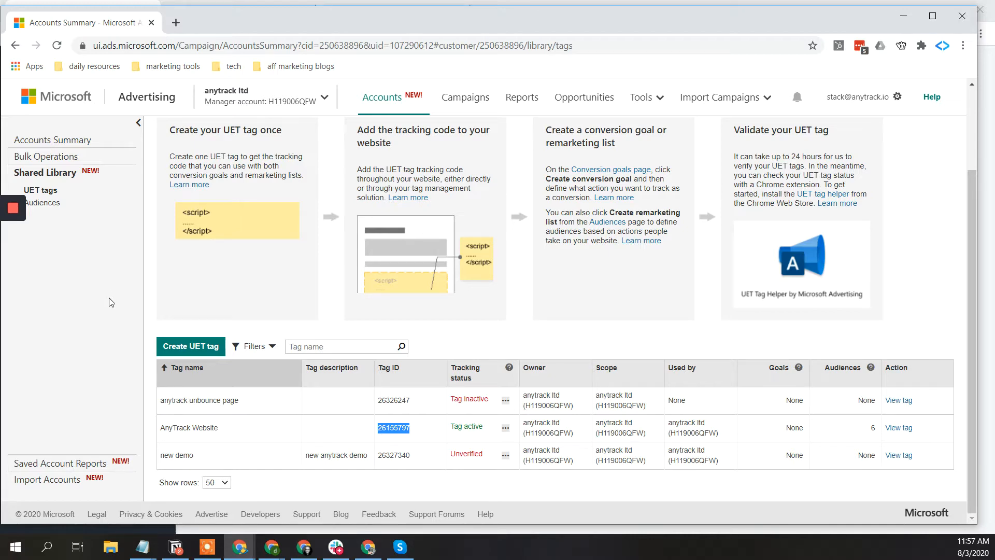
{"action": "left_click", "coordinate": [58, 141]}
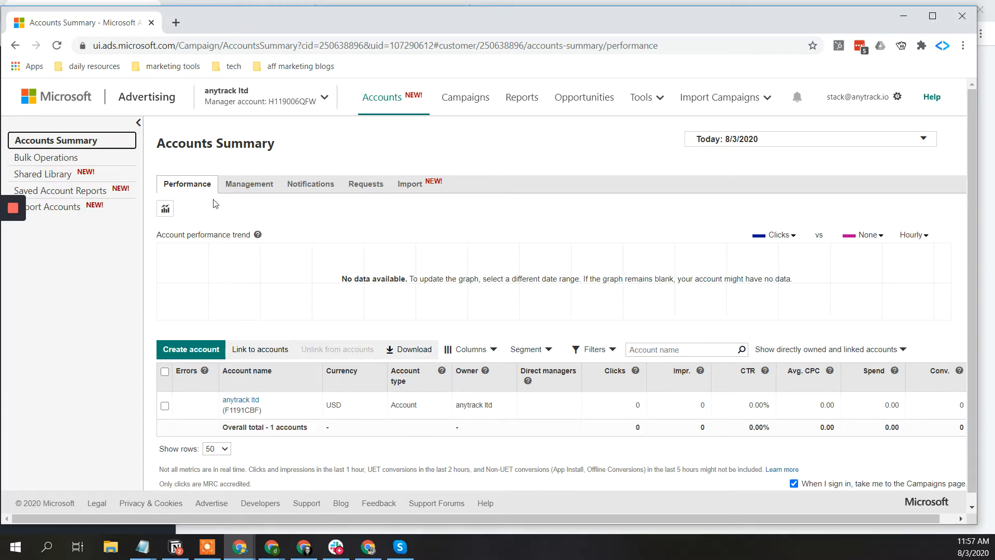
{"action": "key", "text": "alt+Tab"}
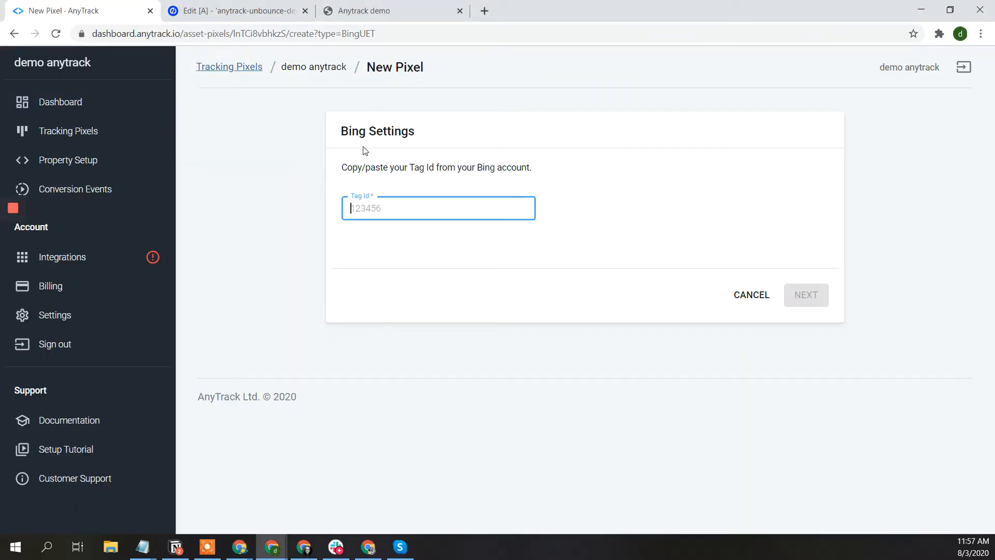
- Paste tag ID 26155797 into the Bing Tag Id field and create the pixel
{"action": "left_click", "coordinate": [379, 208]}
{"action": "key", "text": "ctrl+v"}
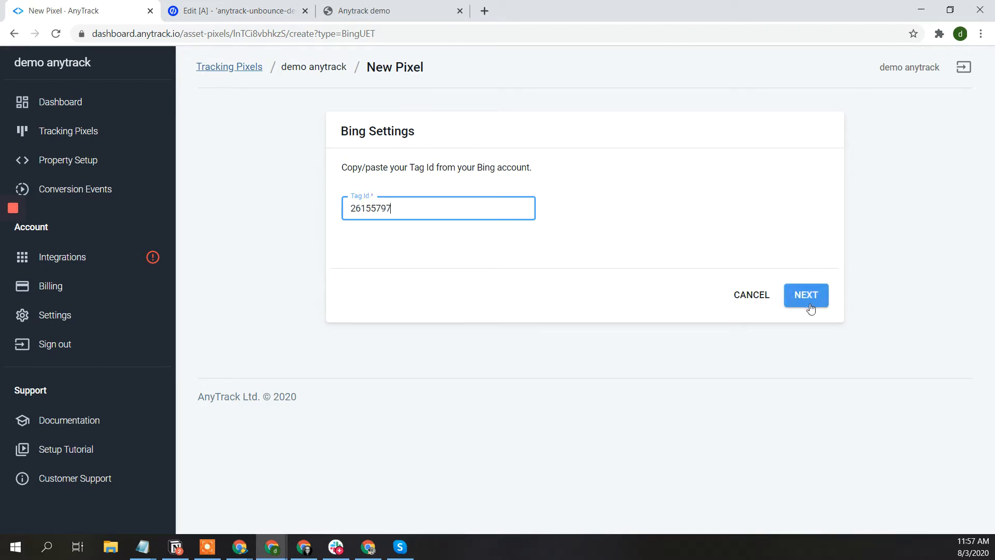
{"action": "left_click", "coordinate": [811, 288]}
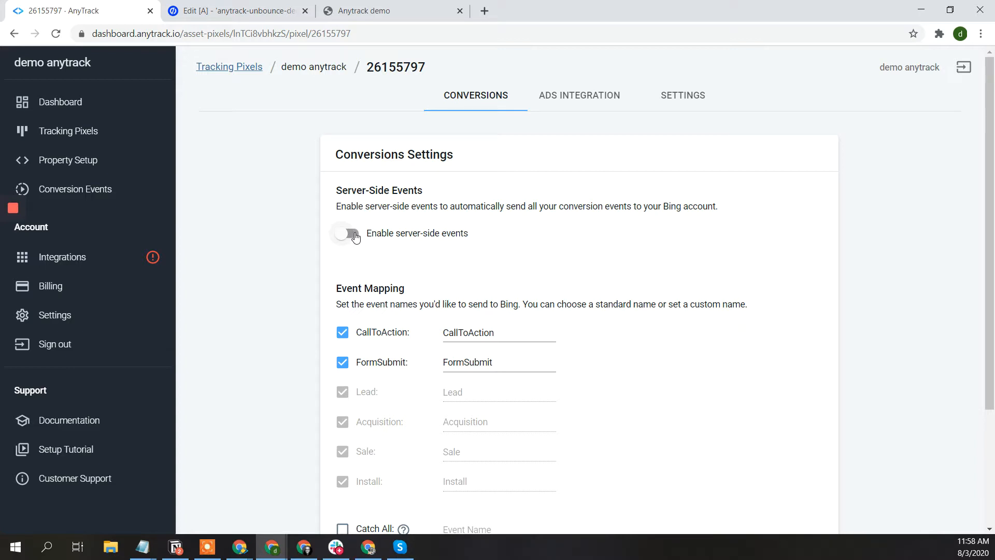
- Enable server-side events for the Bing pixel, then bring up the demo landing page
{"action": "left_click", "coordinate": [355, 236]}
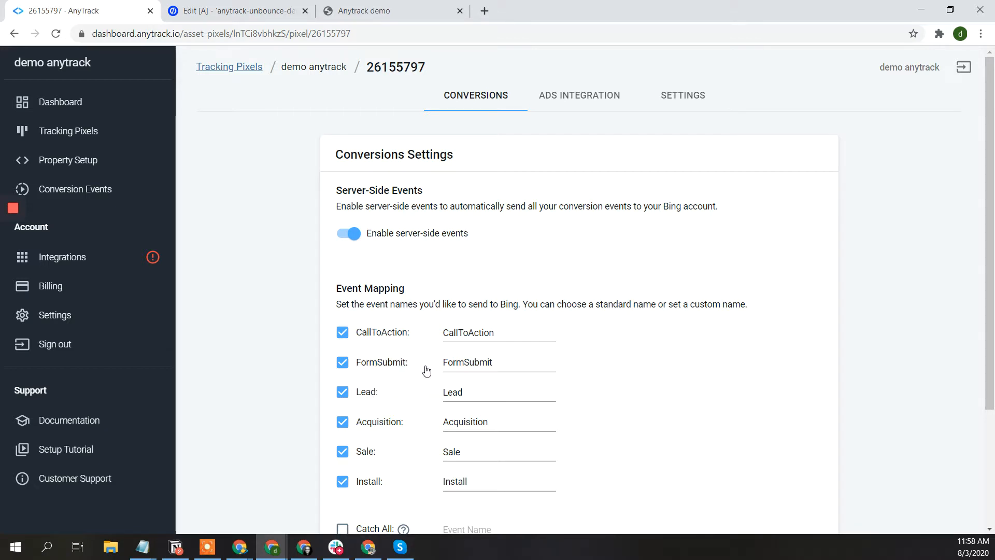
{"action": "left_click", "coordinate": [402, 13]}
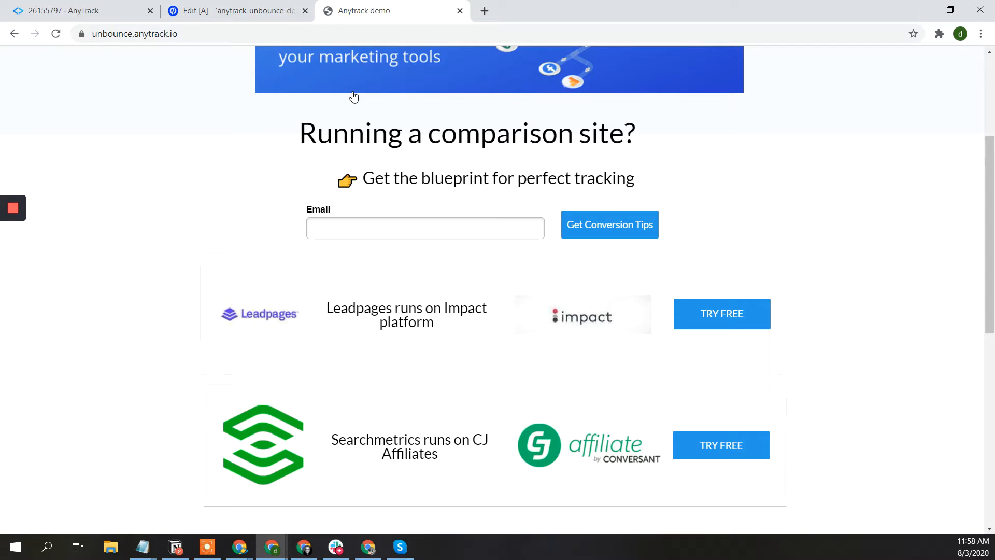
- Back in the pixel's conversions settings, rename the Lead event to DemoLead
{"action": "left_click", "coordinate": [97, 10]}
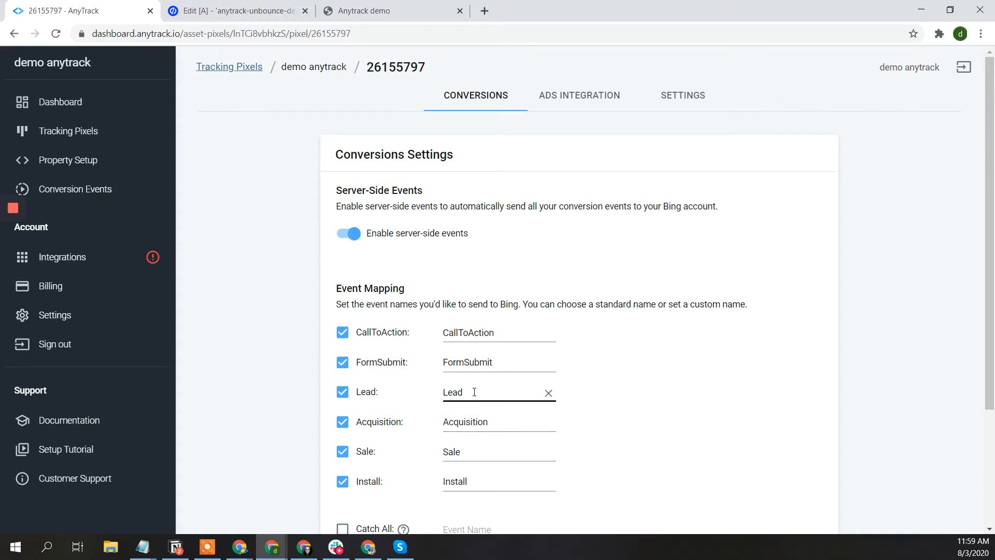
{"action": "double_click", "coordinate": [475, 392]}
{"action": "type", "text": "DemoLead"}
{"action": "left_click", "coordinate": [597, 396]}
- Change the event name back to Lead, then switch to Microsoft Advertising
{"action": "left_click_drag", "start_coordinate": [466, 391], "coordinate": [445, 391]}
{"action": "key", "text": "BackSpace"}
{"action": "left_click", "coordinate": [674, 414]}
{"action": "scroll", "coordinate": [675, 414], "scroll_direction": "down", "scroll_amount": 3}
{"action": "scroll", "coordinate": [675, 414], "scroll_direction": "up", "scroll_amount": 2}
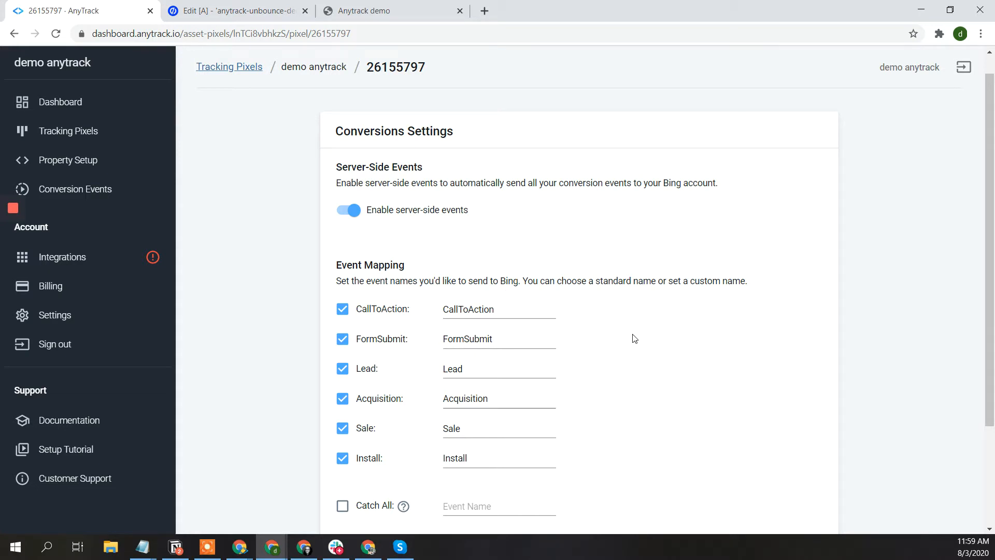
{"action": "scroll", "coordinate": [631, 336], "scroll_direction": "down", "scroll_amount": 1}
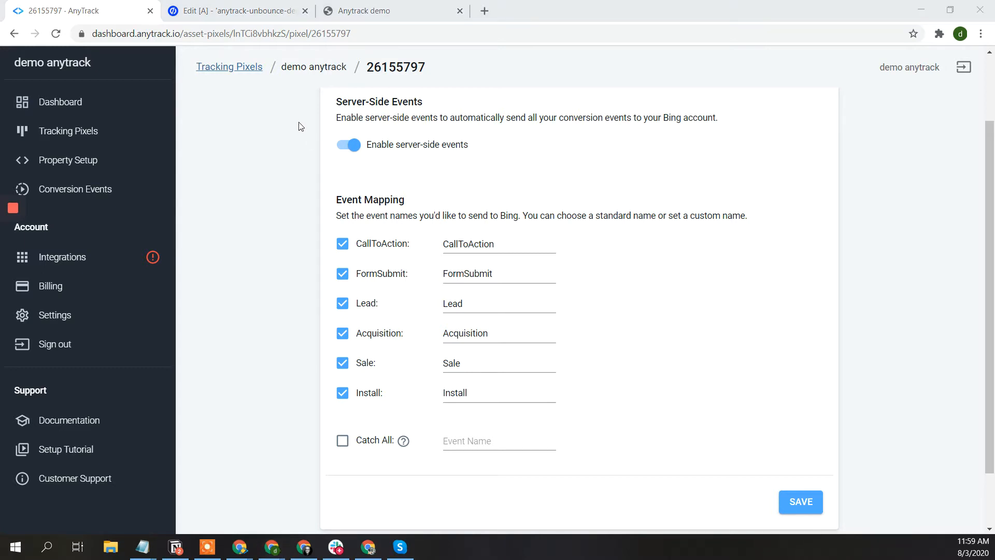
{"action": "key", "text": "alt+Tab"}
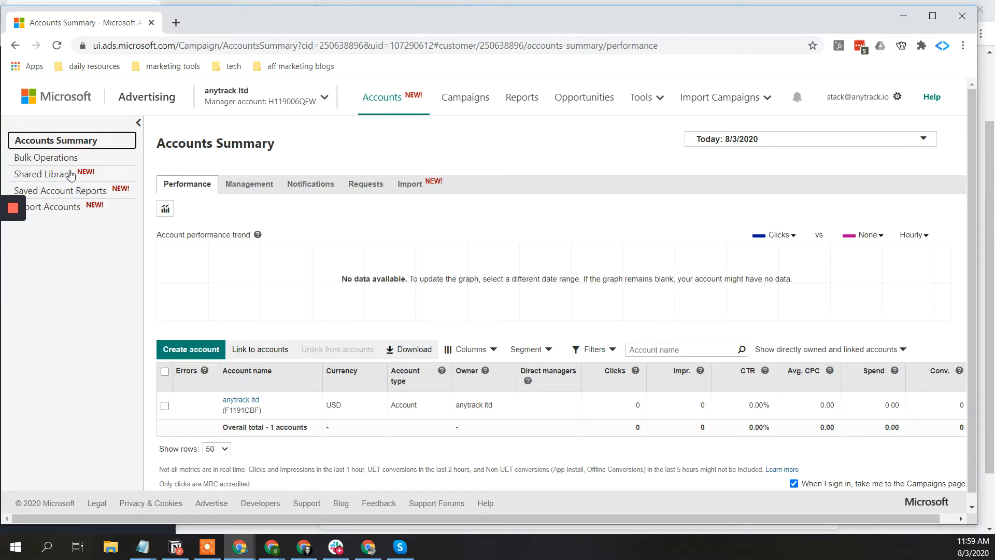
- Open the anytrack ltd account's Conversion Tracking > Conversion goals page
{"action": "mouse_move", "coordinate": [21, 218]}
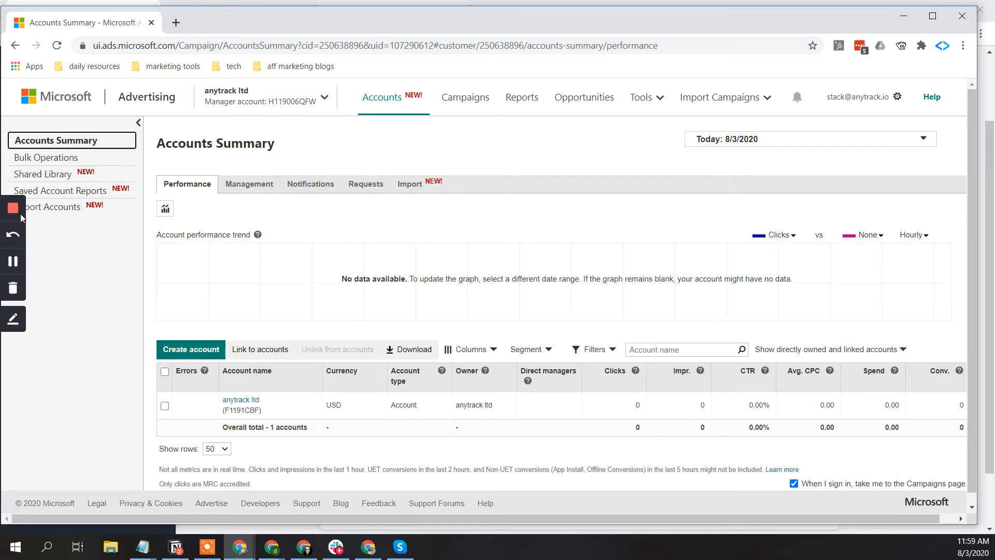
{"action": "left_click", "coordinate": [14, 262]}
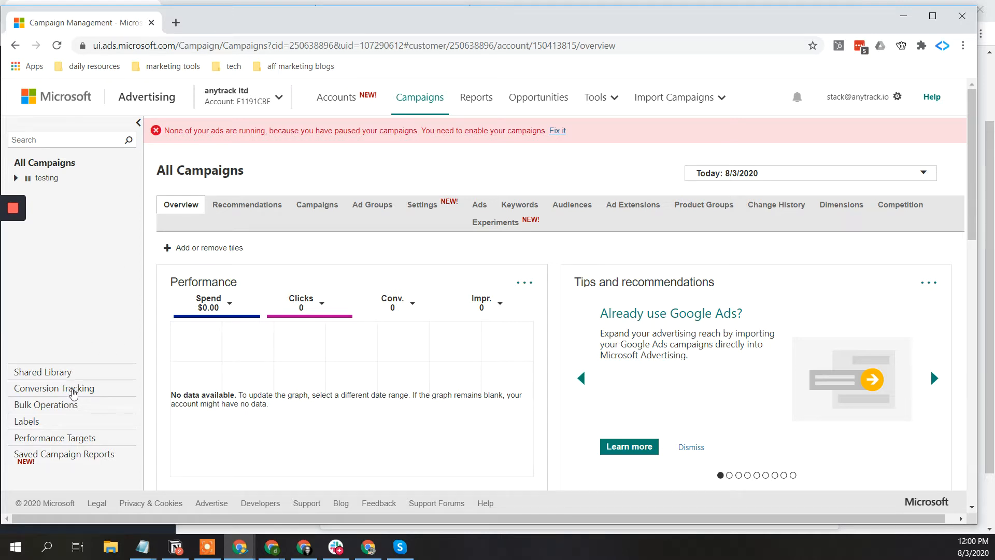
{"action": "left_click", "coordinate": [74, 388]}
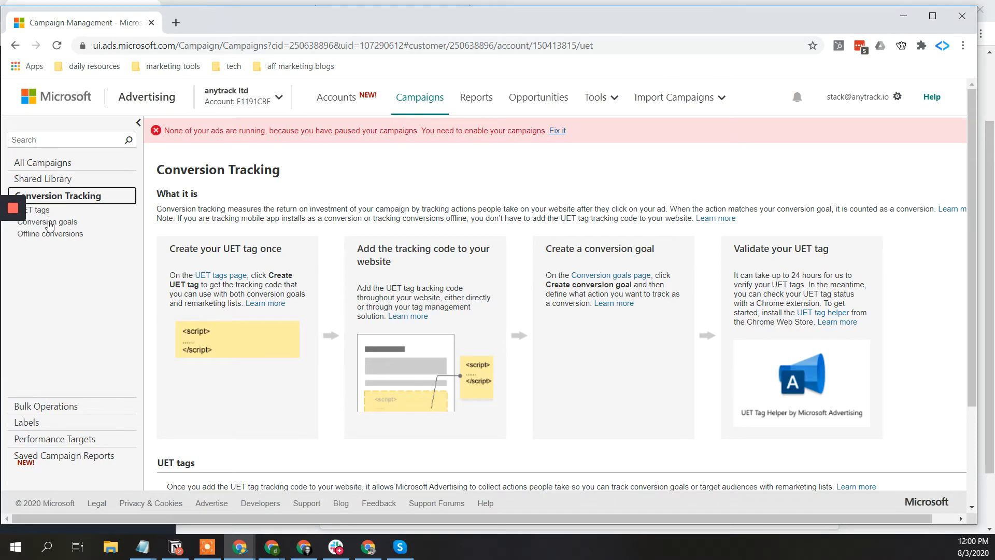
{"action": "left_click", "coordinate": [50, 223]}
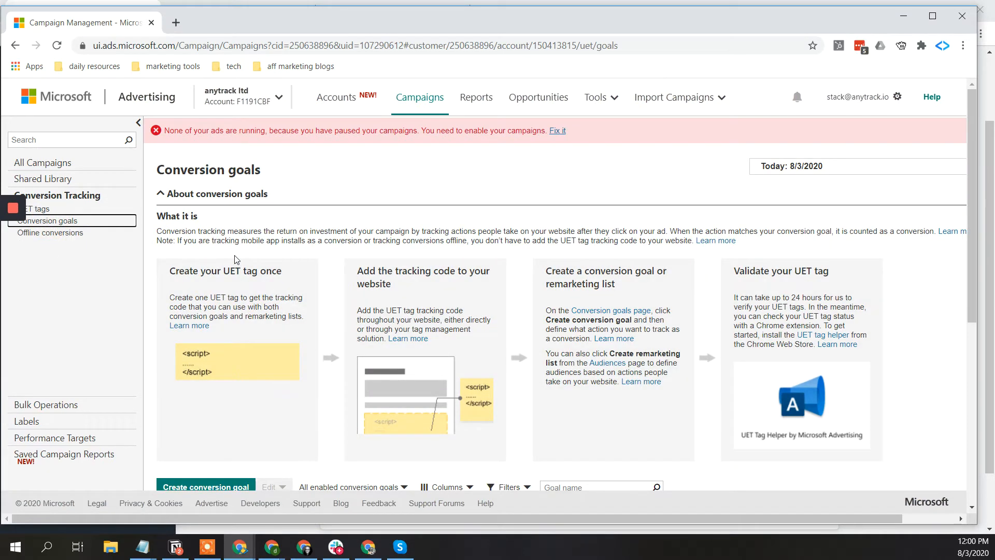
{"action": "scroll", "coordinate": [235, 259], "scroll_direction": "down", "scroll_amount": 2}
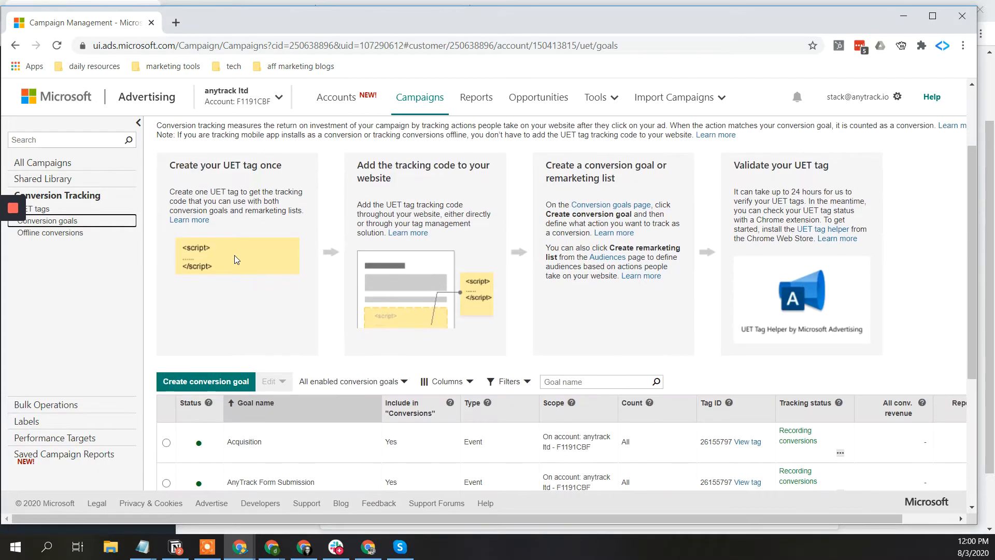
{"action": "scroll", "coordinate": [234, 255], "scroll_direction": "down", "scroll_amount": 4}
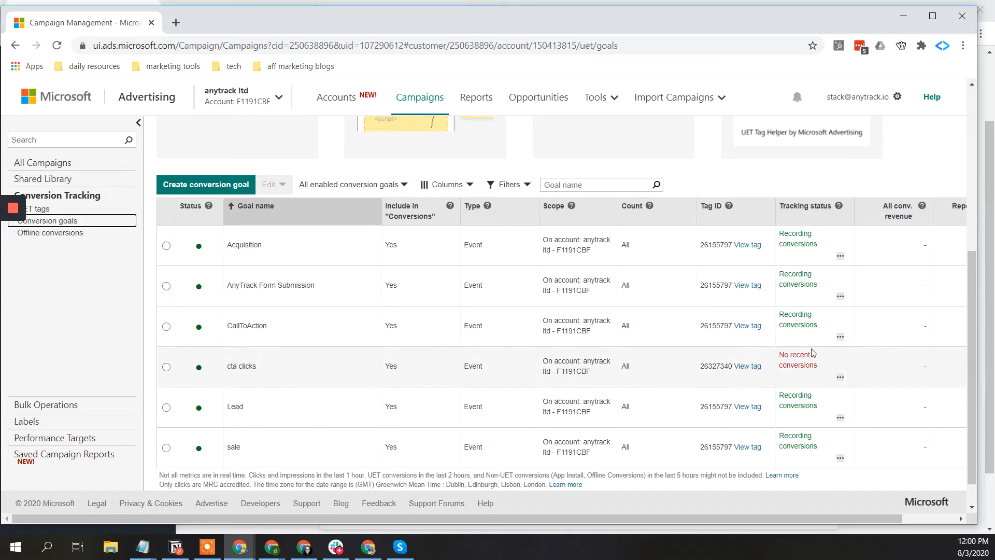
{"action": "left_click_drag", "start_coordinate": [233, 366], "coordinate": [413, 372]}
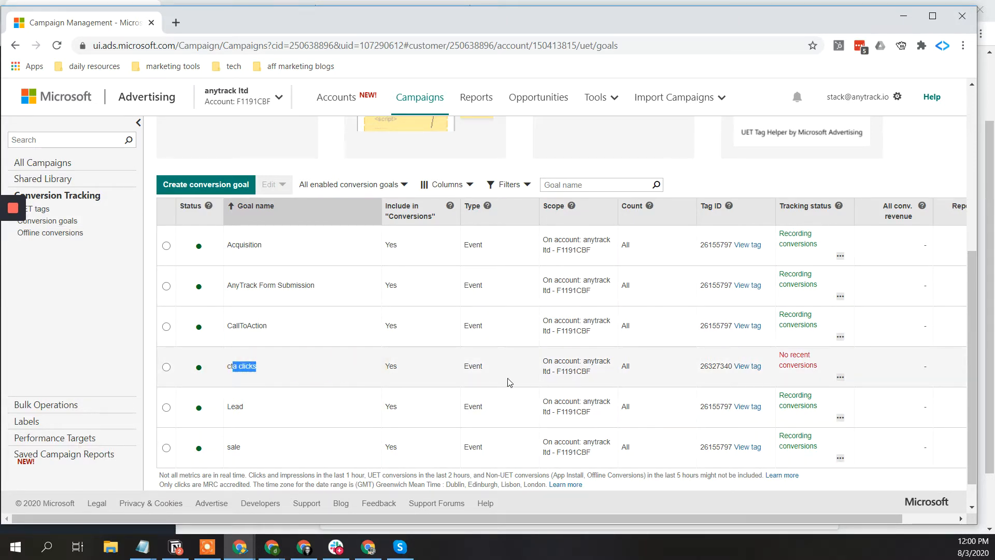
{"action": "double_click", "coordinate": [711, 364]}
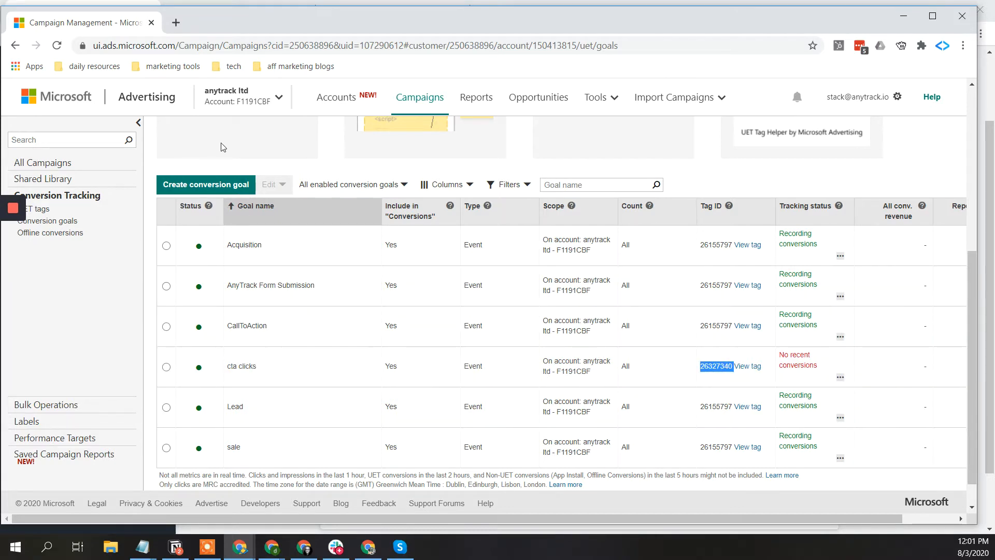
{"action": "key", "text": "alt+Tab"}
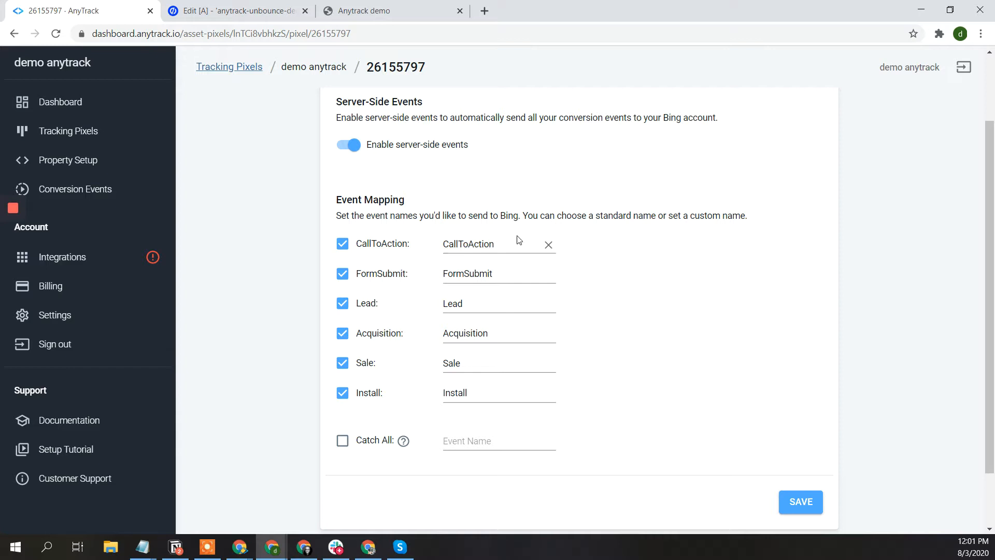
{"action": "double_click", "coordinate": [468, 247]}
{"action": "key", "text": "ctrl+c"}
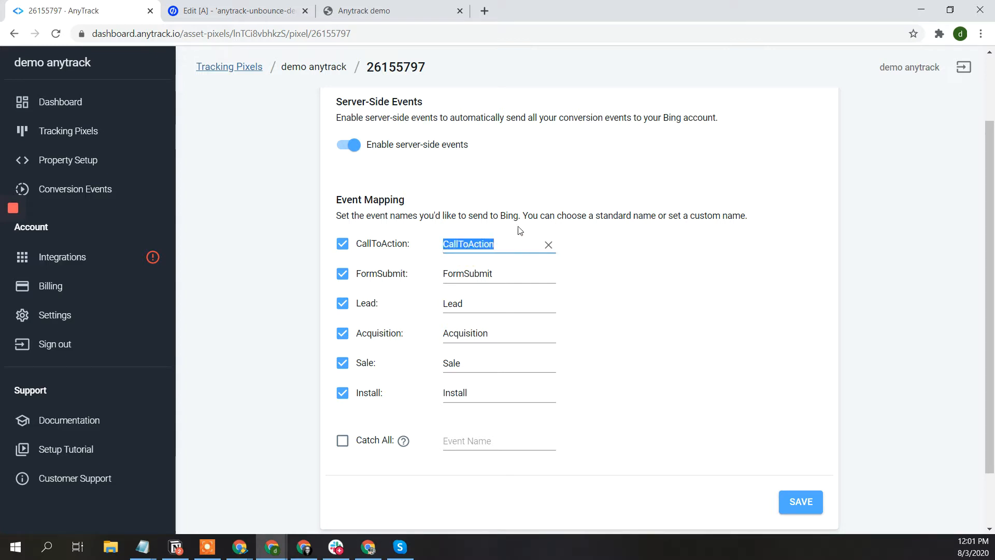
{"action": "key", "text": "alt+Tab"}
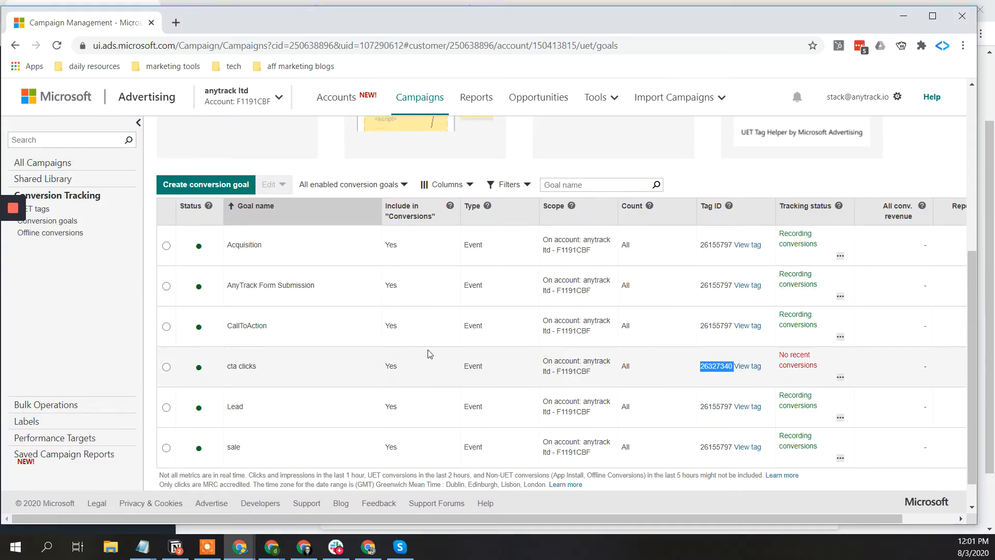
- Create an Event-type conversion goal named 'call to action demo' and continue to its details
{"action": "left_click", "coordinate": [231, 191]}
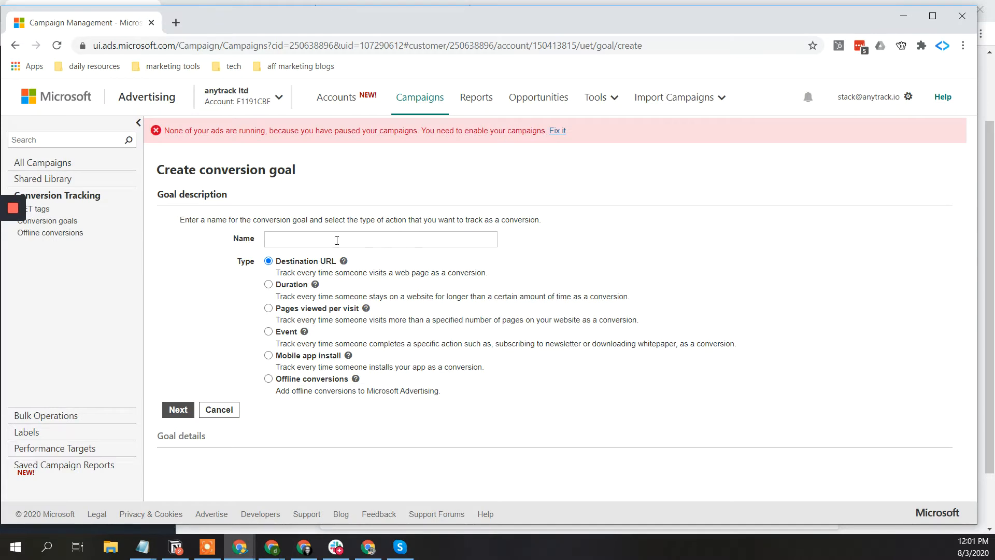
{"action": "left_click", "coordinate": [313, 239]}
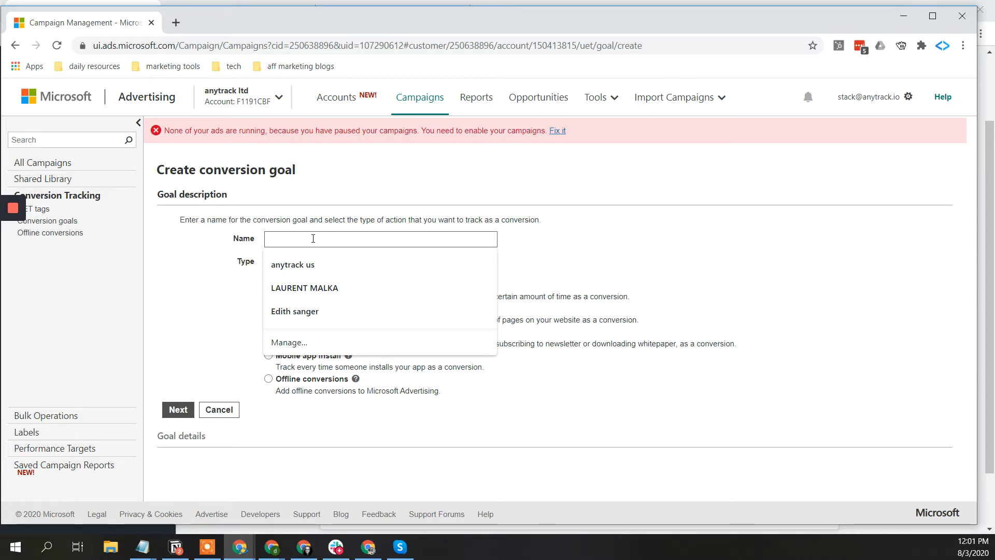
{"action": "type", "text": "call to action"}
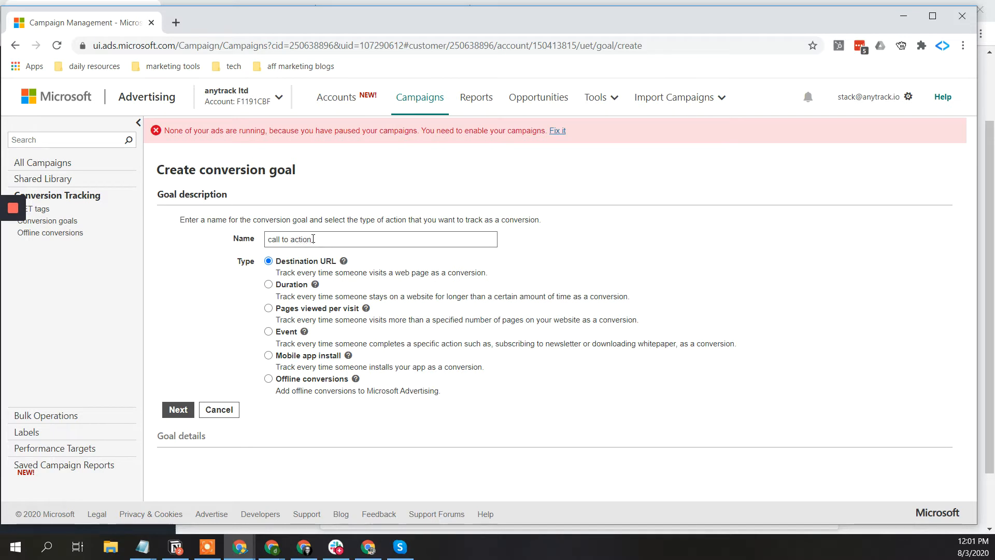
{"action": "type", "text": "demo"}
{"action": "left_click", "coordinate": [268, 332]}
{"action": "left_click", "coordinate": [178, 439]}
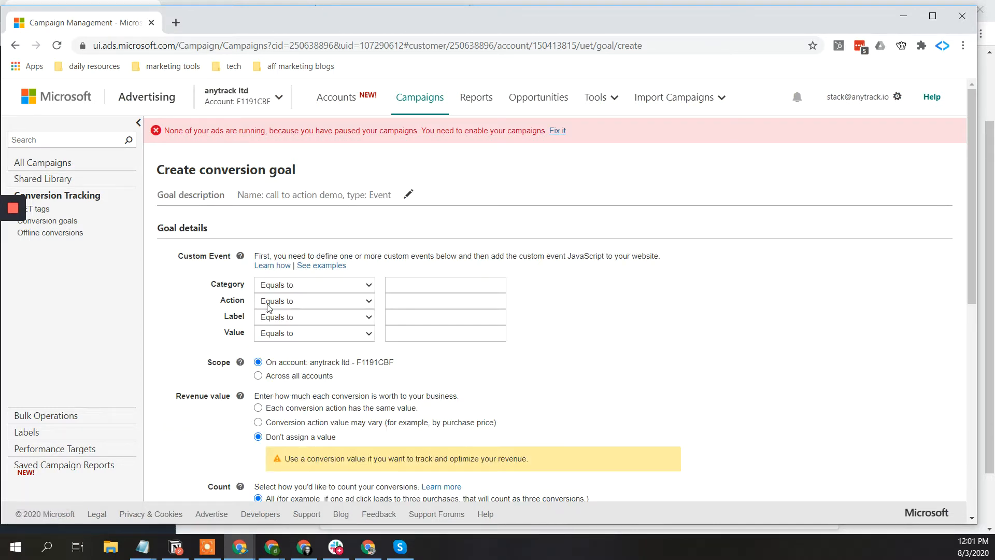
- Set the goal's event Action to CallToAction and make revenue vary, defaulting to 1 USD
{"action": "left_click", "coordinate": [404, 301]}
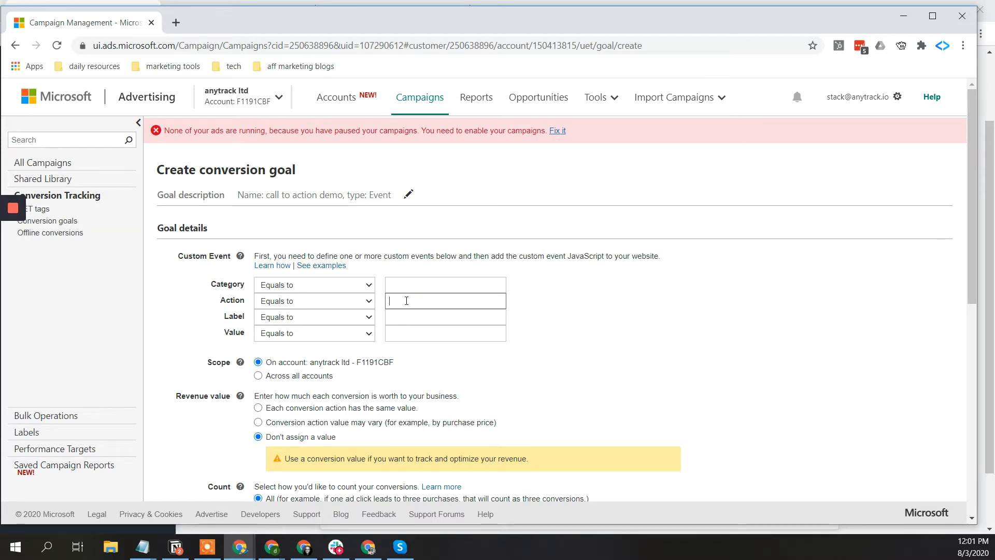
{"action": "key", "text": "ctrl+v"}
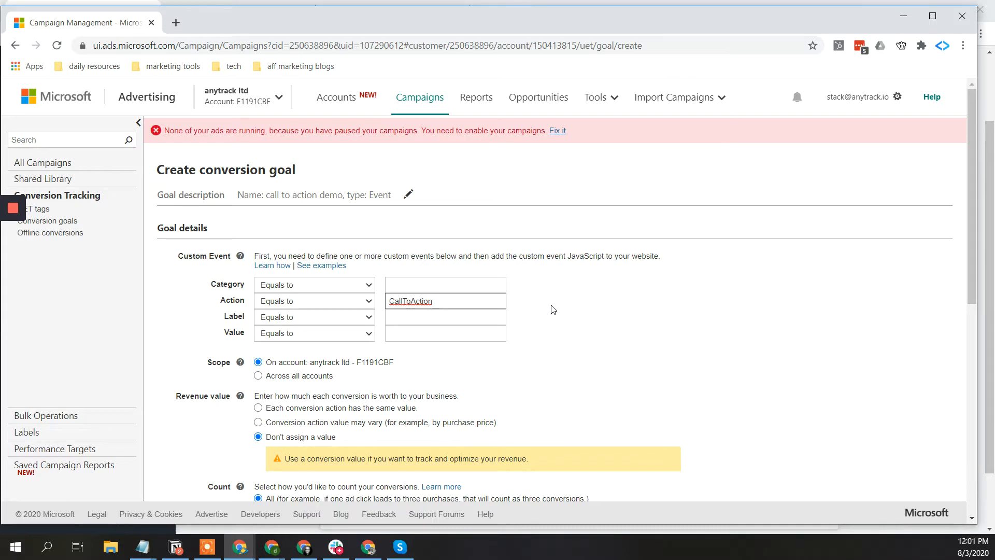
{"action": "key", "text": "alt+Tab"}
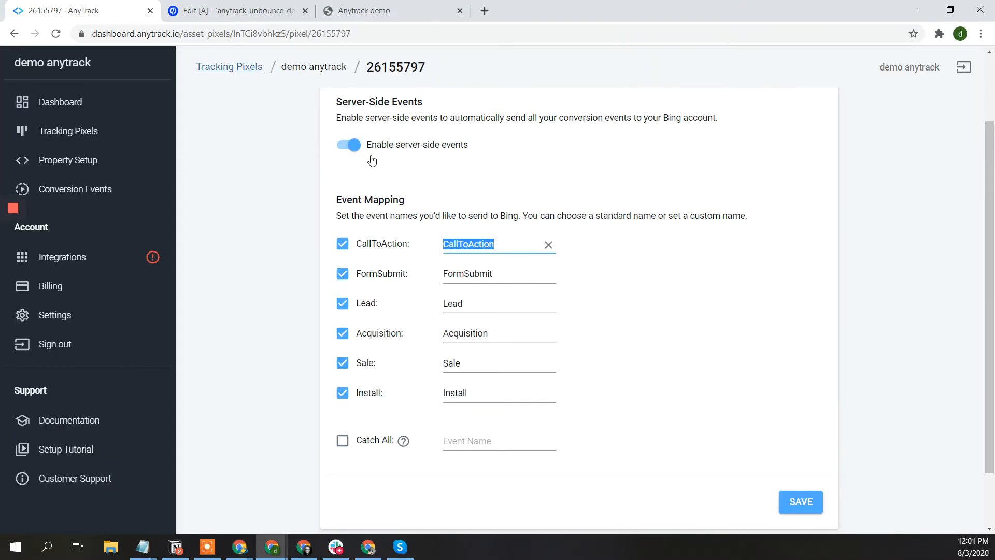
{"action": "key", "text": "alt+Tab"}
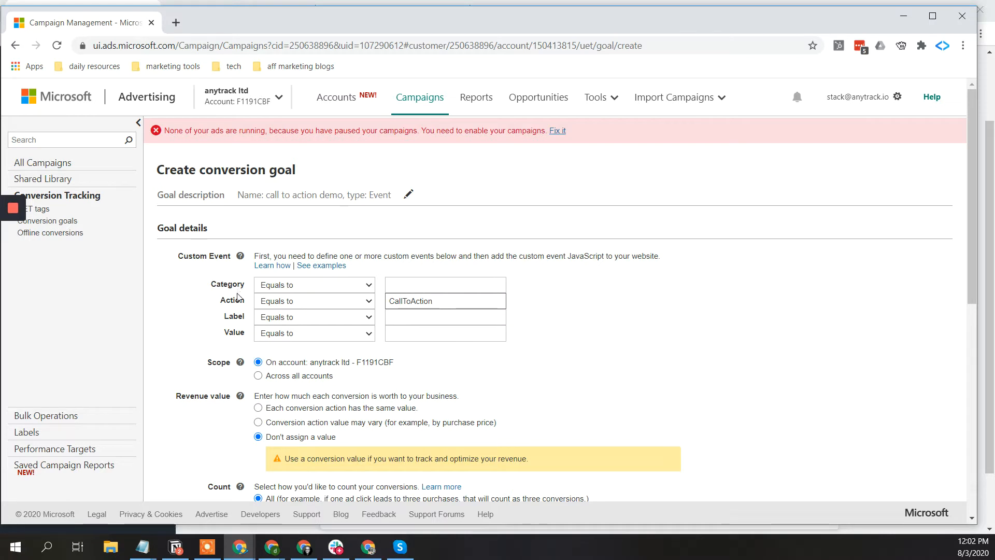
{"action": "left_click", "coordinate": [258, 422]}
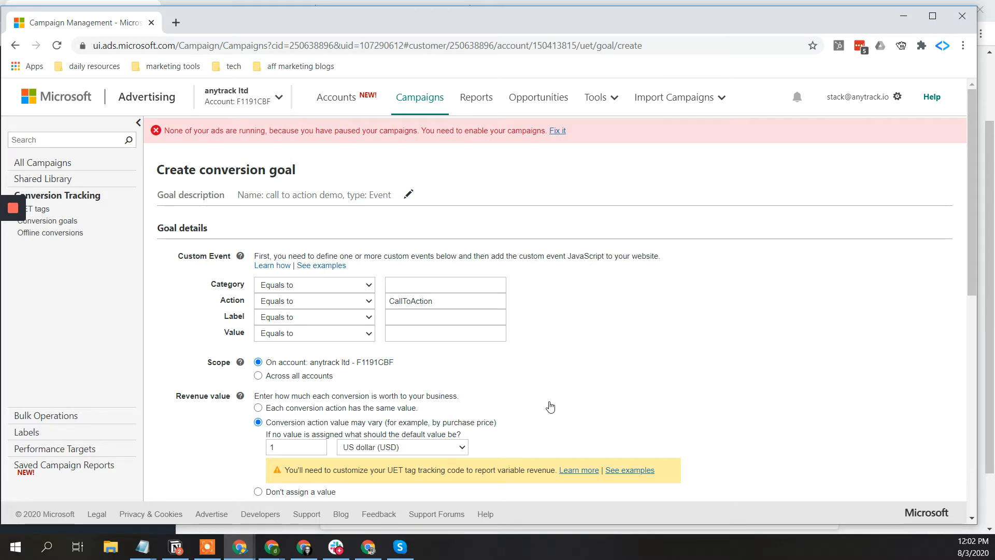
- Review the CallToAction action value and leave it unchanged
{"action": "scroll", "coordinate": [550, 407], "scroll_direction": "down", "scroll_amount": 2}
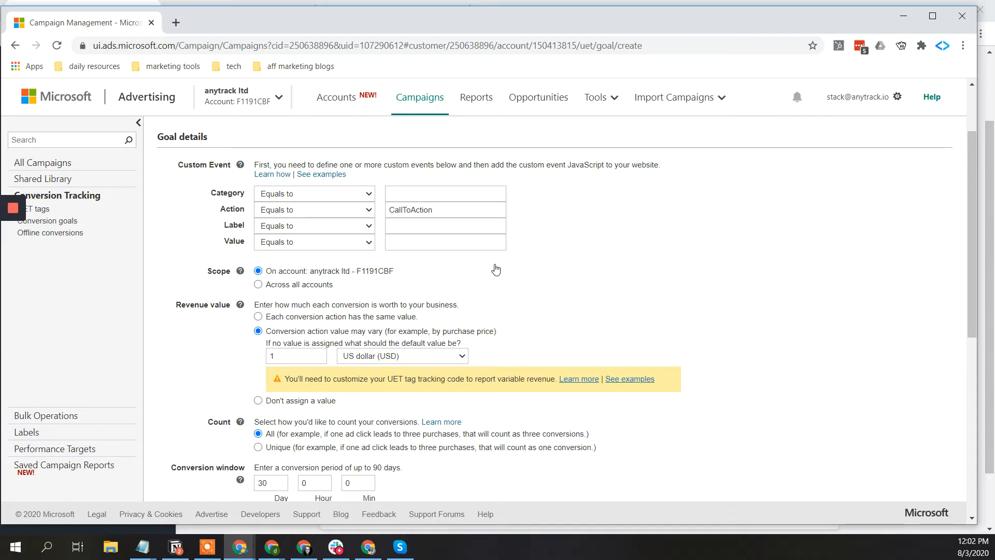
{"action": "left_click", "coordinate": [439, 210]}
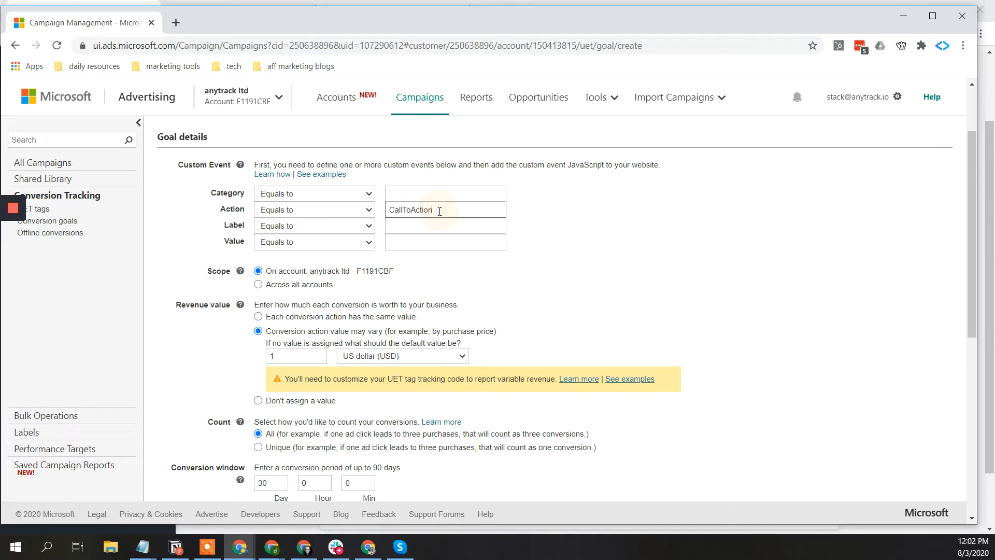
{"action": "double_click", "coordinate": [439, 210]}
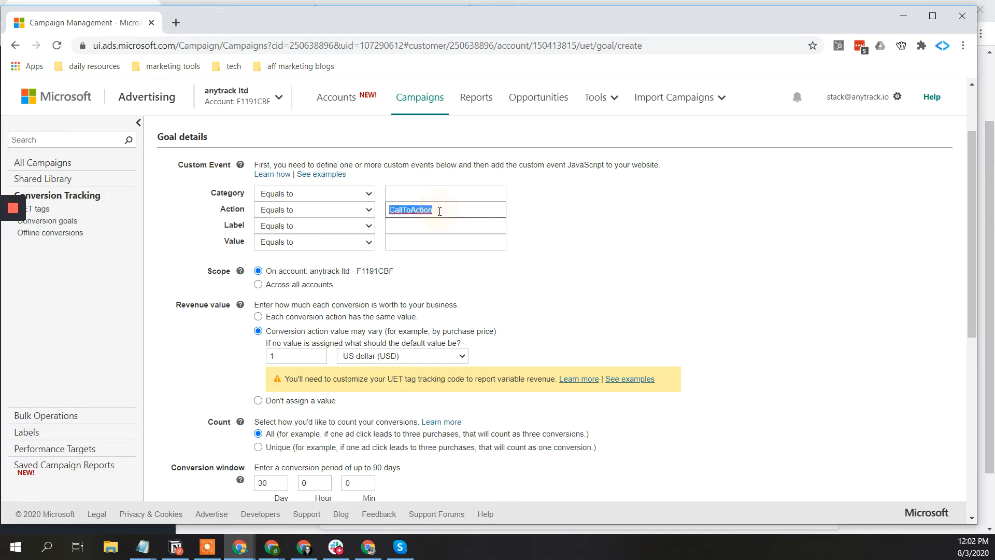
{"action": "left_click", "coordinate": [580, 239]}
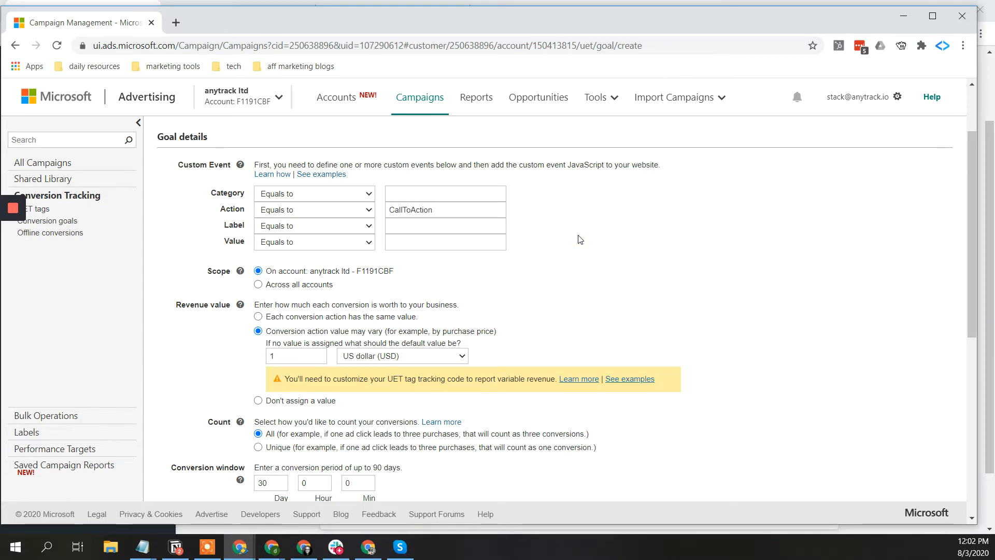
- Change the conversion window from 30 days to 2 days
{"action": "scroll", "coordinate": [580, 239], "scroll_direction": "down", "scroll_amount": 3}
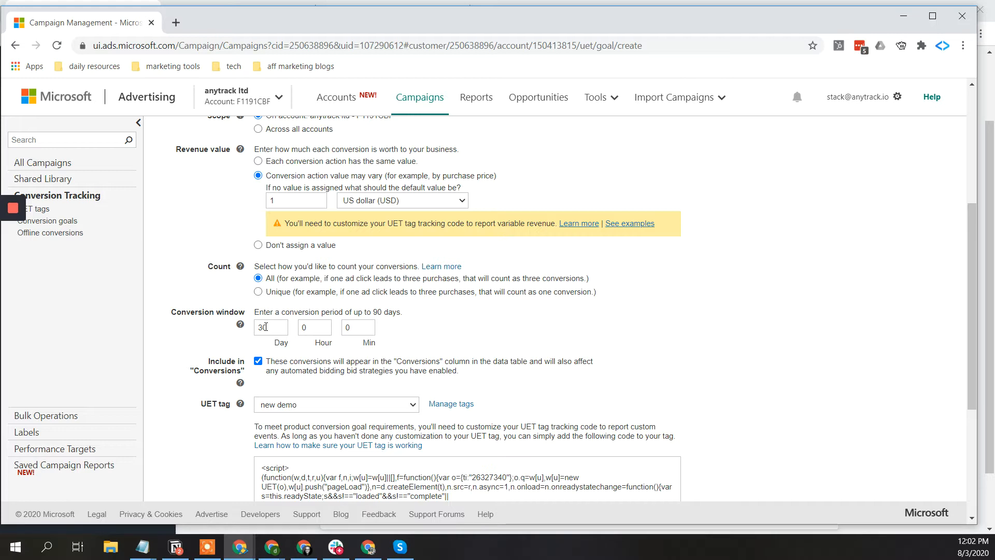
{"action": "double_click", "coordinate": [266, 327]}
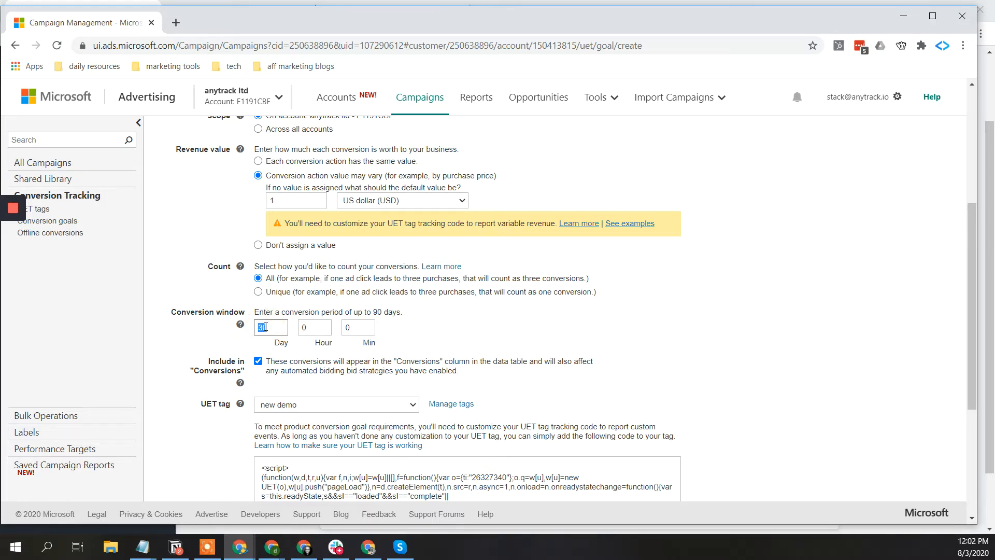
{"action": "key", "text": "BackSpace"}
{"action": "type", "text": "2"}
{"action": "left_click", "coordinate": [502, 321]}
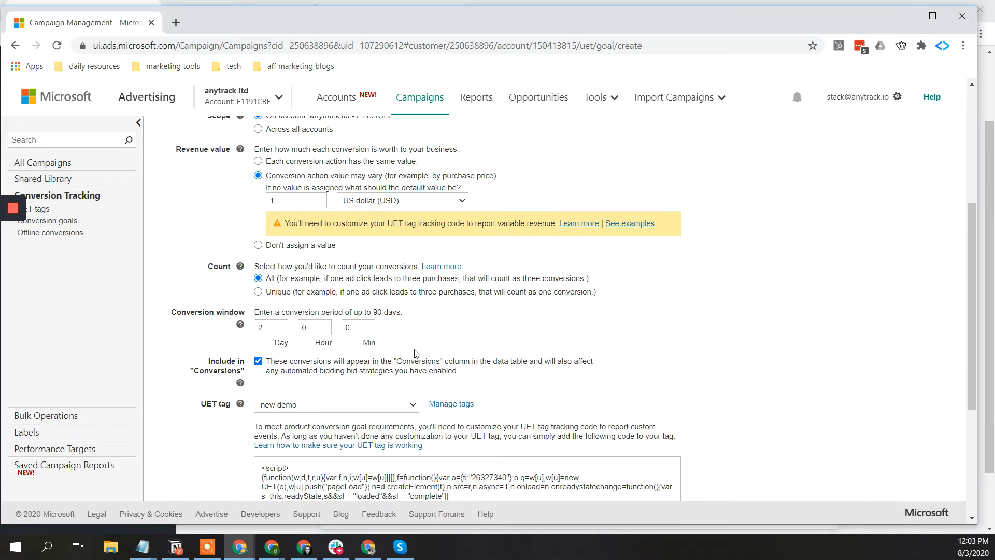
{"action": "scroll", "coordinate": [414, 353], "scroll_direction": "down", "scroll_amount": 2}
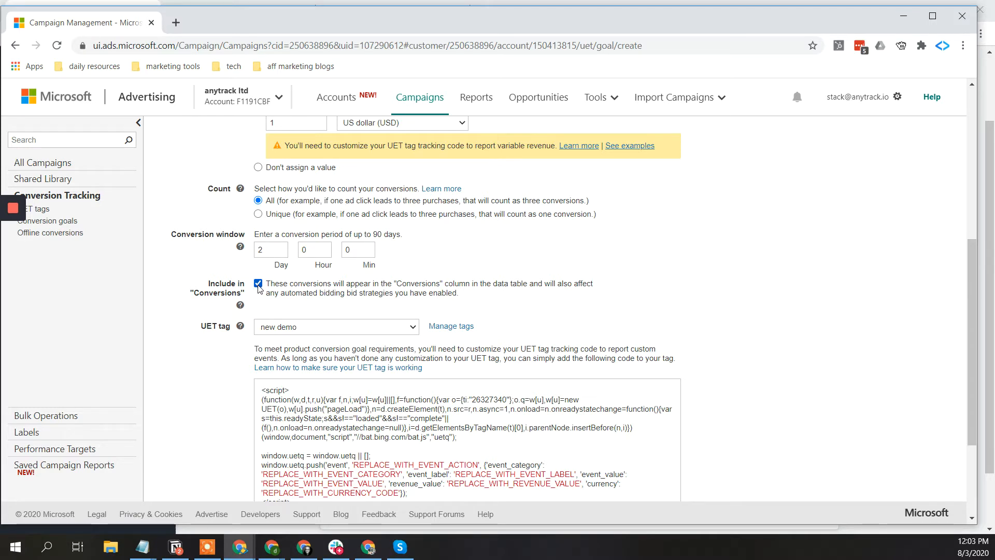
- Choose the AnyTrack Website UET tag and save the call to action demo goal
{"action": "left_click", "coordinate": [295, 328]}
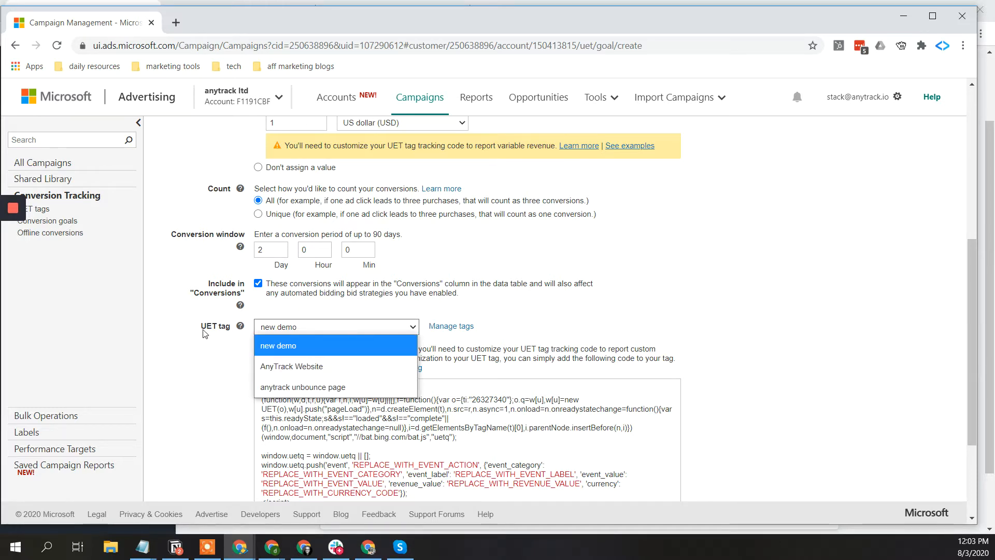
{"action": "left_click", "coordinate": [335, 368]}
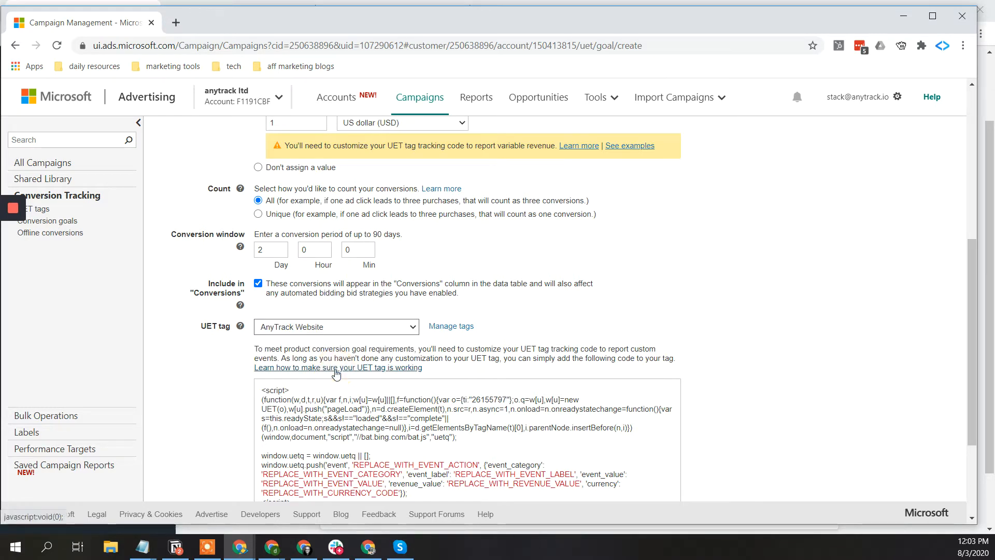
{"action": "scroll", "coordinate": [578, 305], "scroll_direction": "down", "scroll_amount": 3}
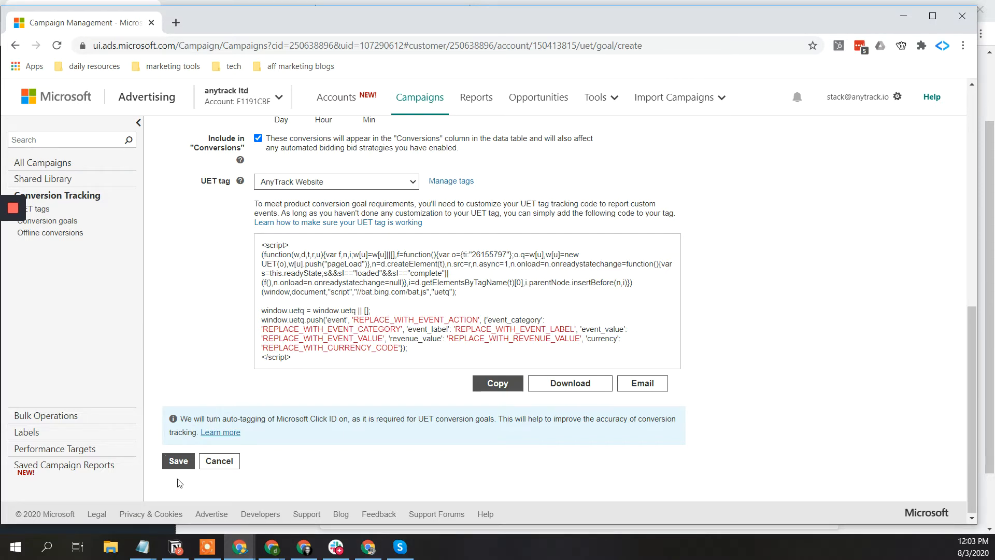
{"action": "left_click", "coordinate": [185, 460]}
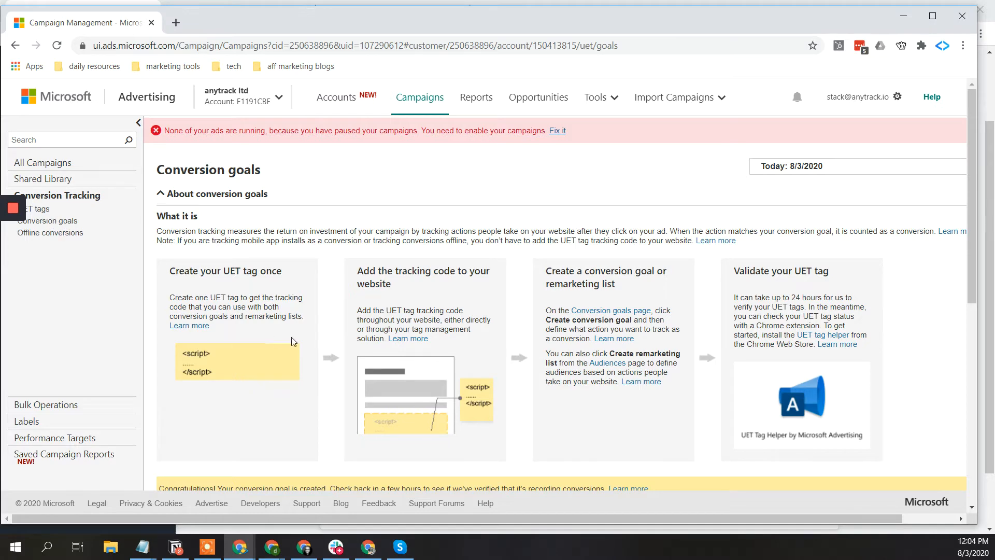
- Scroll through the conversion goals table and open its Columns dropdown
{"action": "scroll", "coordinate": [299, 336], "scroll_direction": "down", "scroll_amount": 8}
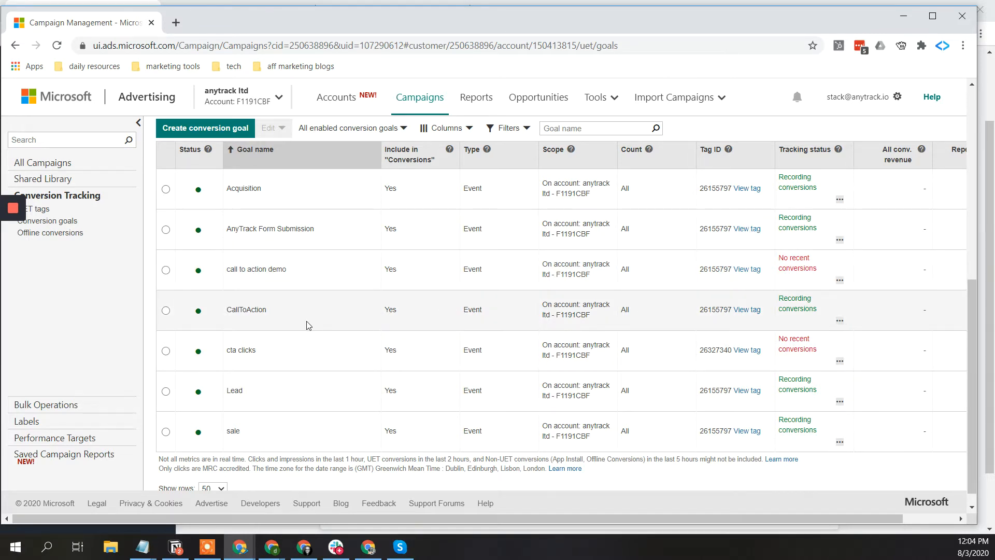
{"action": "scroll", "coordinate": [401, 316], "scroll_direction": "right", "scroll_amount": 1}
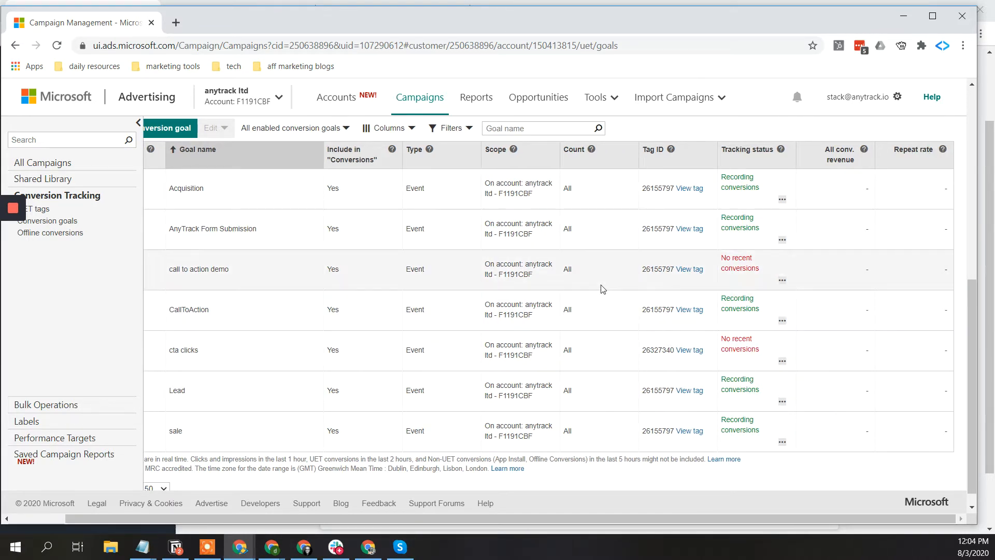
{"action": "scroll", "coordinate": [602, 288], "scroll_direction": "left", "scroll_amount": 1}
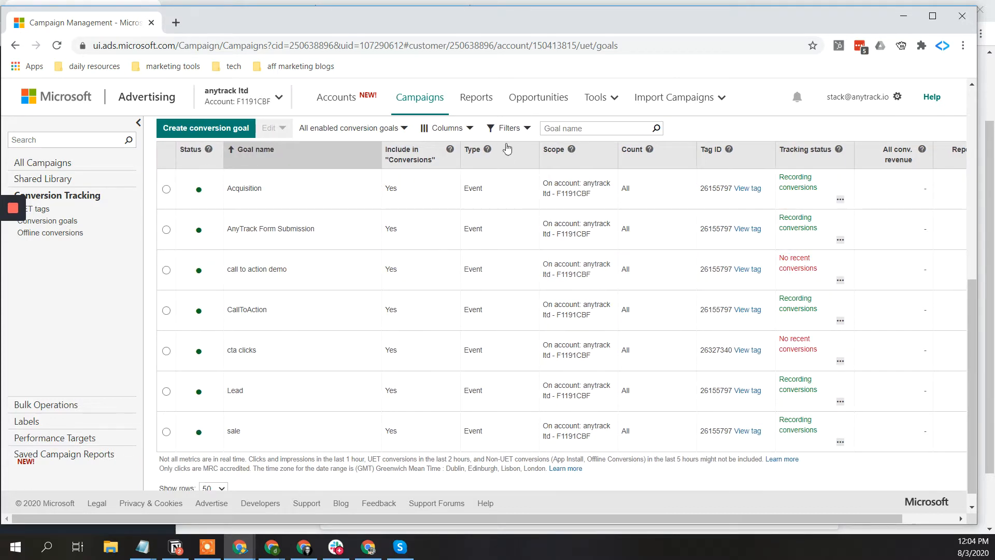
{"action": "left_click", "coordinate": [467, 131]}
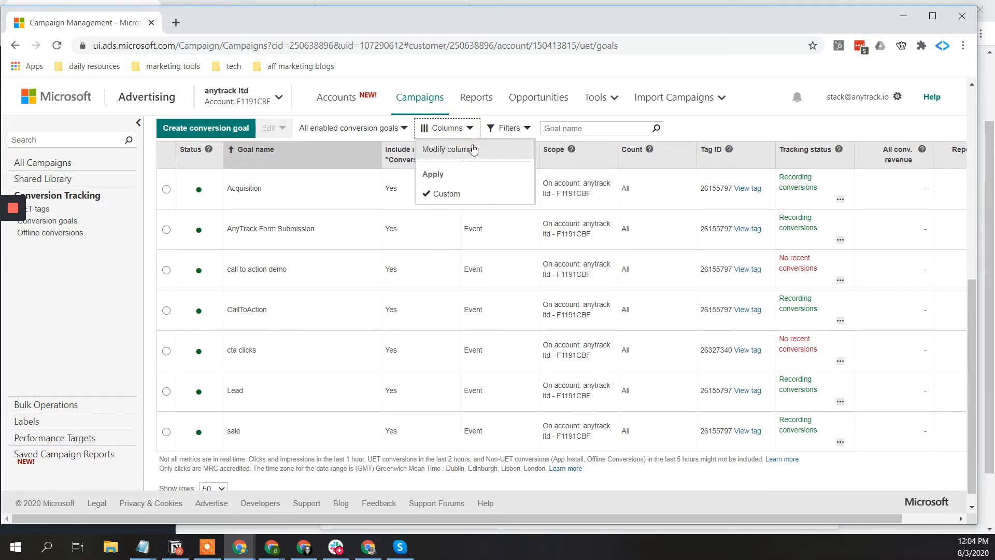
{"action": "left_click", "coordinate": [451, 150]}
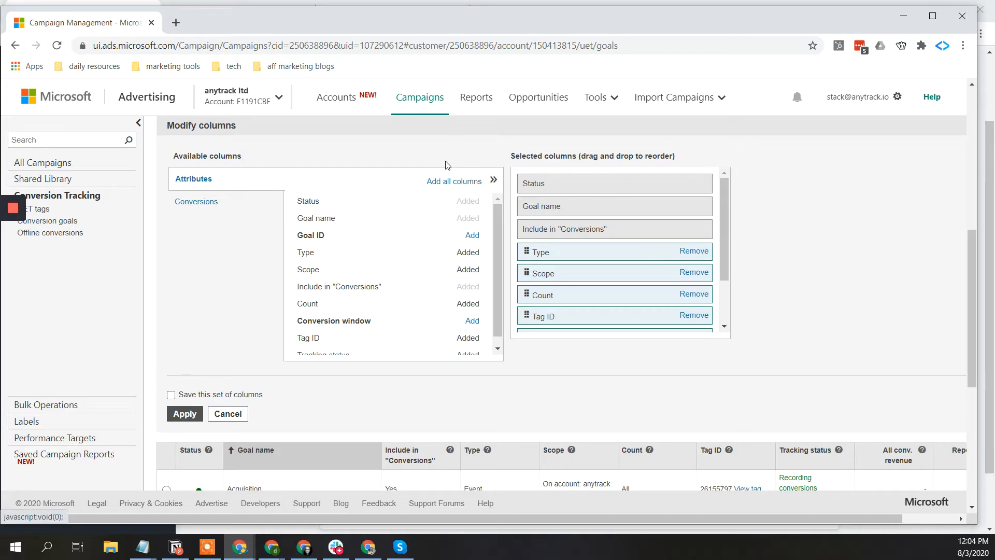
{"action": "left_click", "coordinate": [220, 202]}
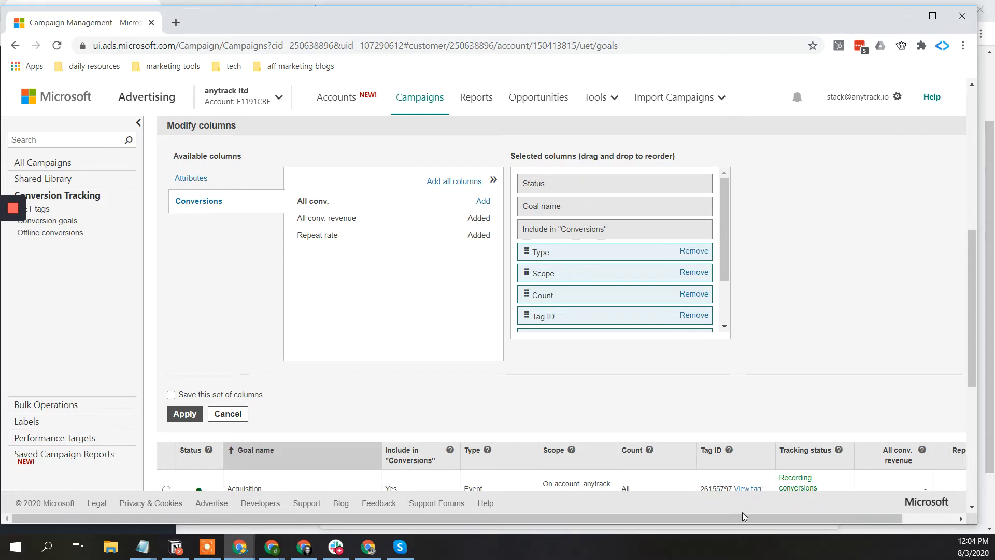
{"action": "left_click_drag", "start_coordinate": [744, 517], "coordinate": [832, 521]}
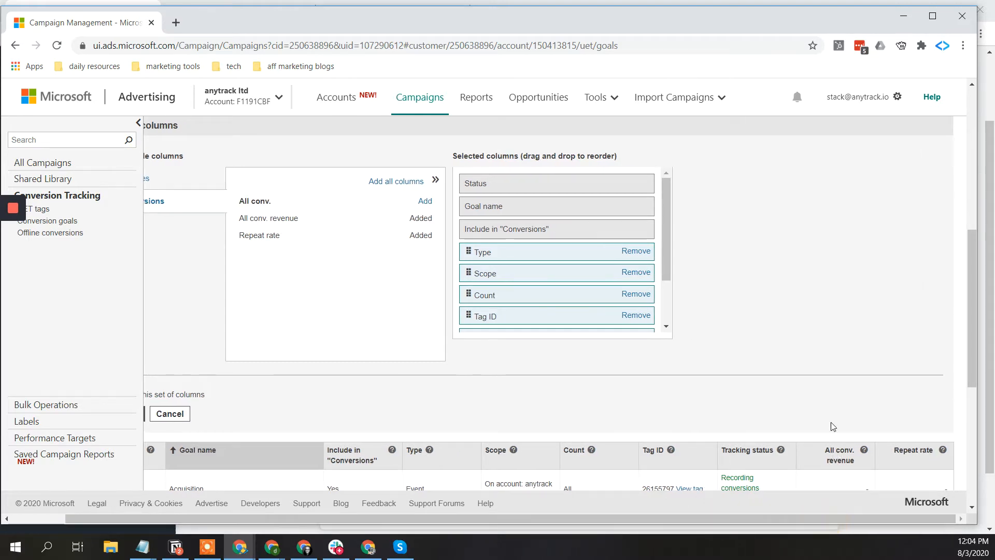
{"action": "scroll", "coordinate": [829, 417], "scroll_direction": "left", "scroll_amount": 2}
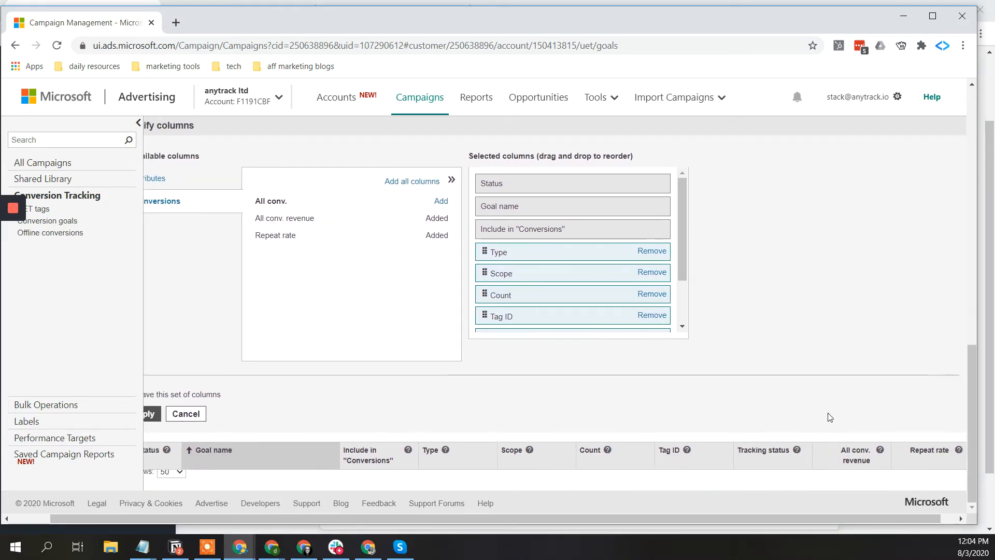
{"action": "scroll", "coordinate": [806, 313], "scroll_direction": "up", "scroll_amount": 3}
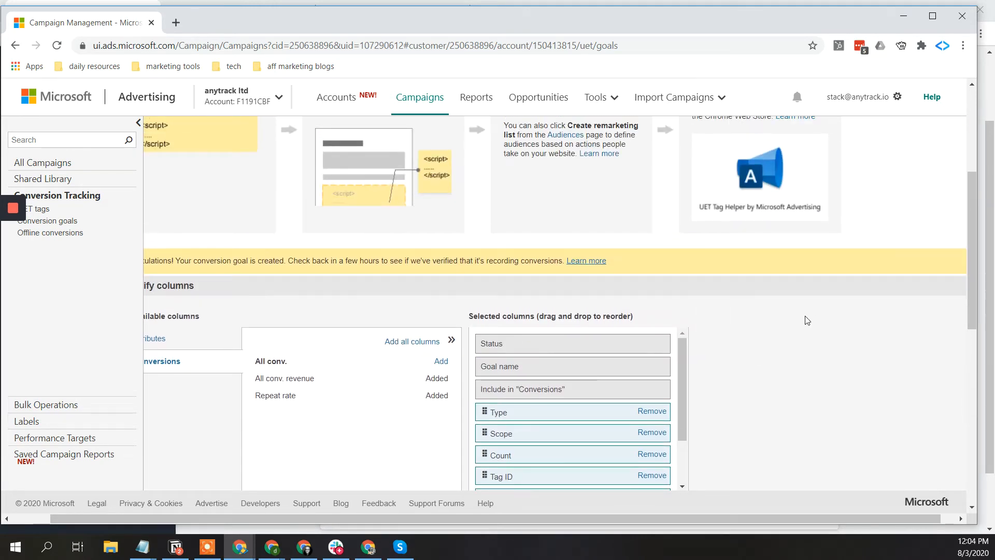
{"action": "scroll", "coordinate": [806, 321], "scroll_direction": "left", "scroll_amount": 3}
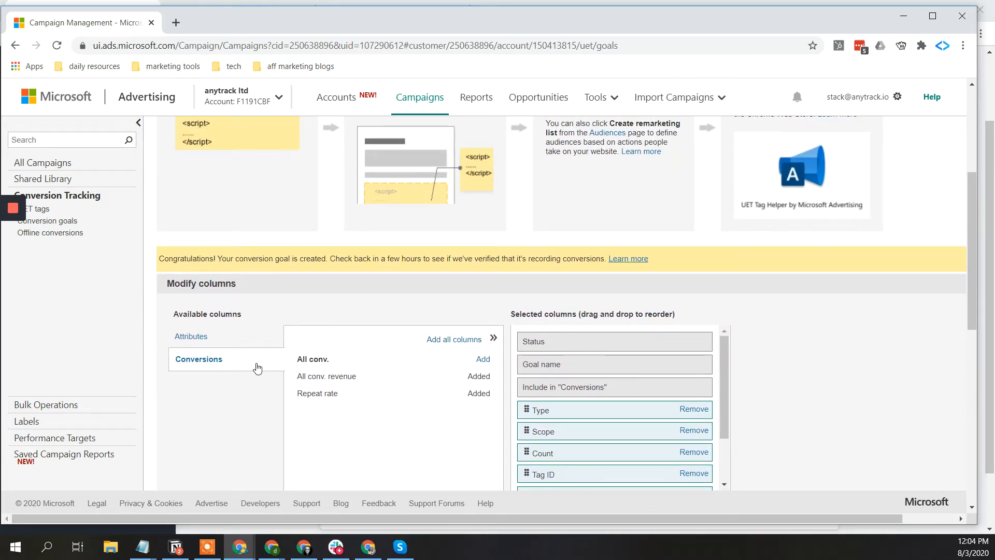
{"action": "scroll", "coordinate": [256, 367], "scroll_direction": "down", "scroll_amount": 3}
{"action": "left_click", "coordinate": [232, 411]}
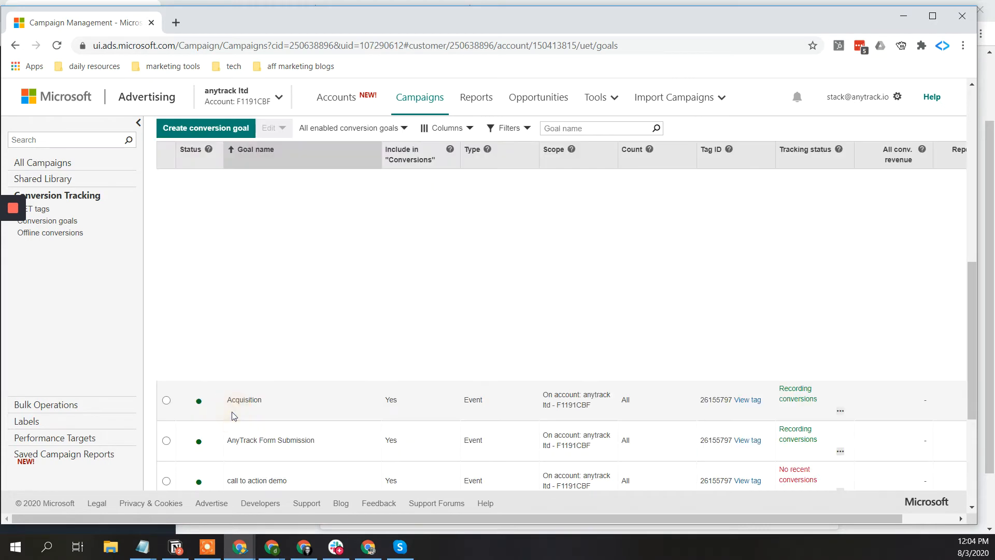
- Set the date range to Last 7 days and scroll to the goals table's revenue
{"action": "scroll", "coordinate": [399, 315], "scroll_direction": "right", "scroll_amount": 2}
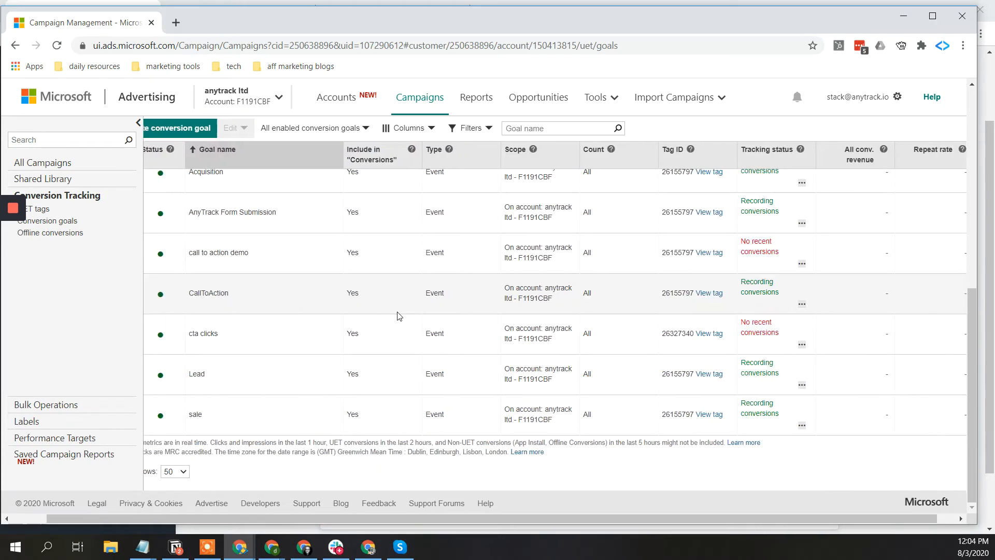
{"action": "scroll", "coordinate": [399, 316], "scroll_direction": "up", "scroll_amount": 8}
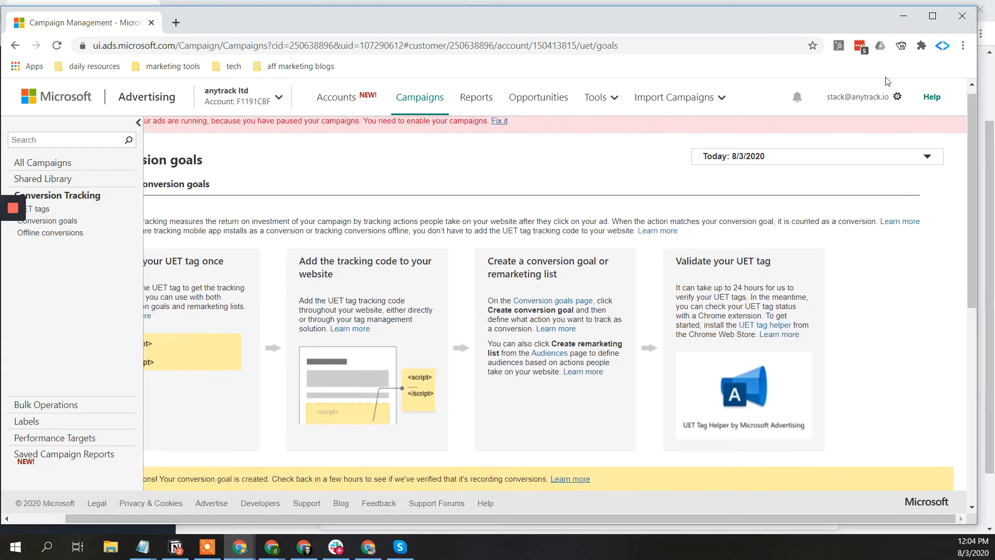
{"action": "left_click", "coordinate": [840, 157]}
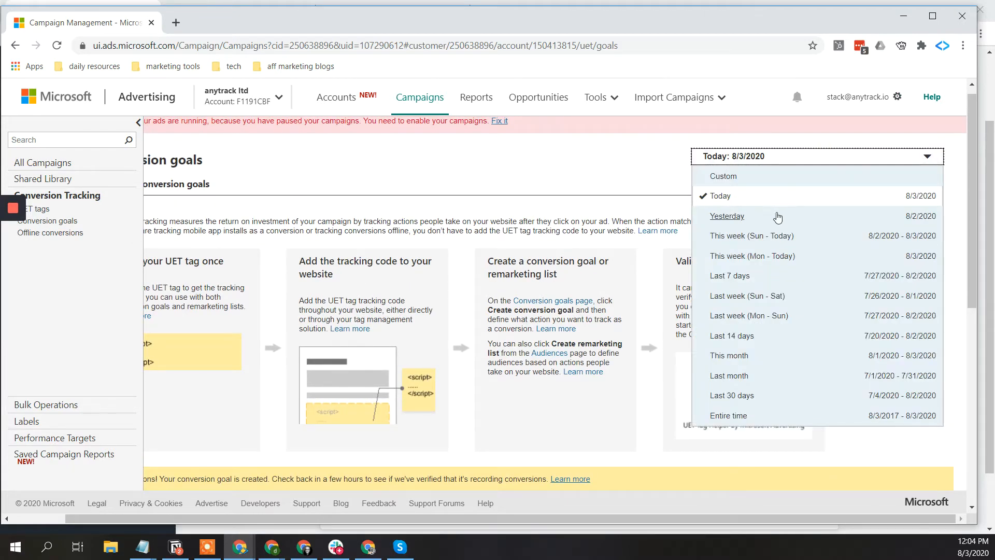
{"action": "left_click", "coordinate": [748, 274]}
{"action": "scroll", "coordinate": [535, 252], "scroll_direction": "down", "scroll_amount": 8}
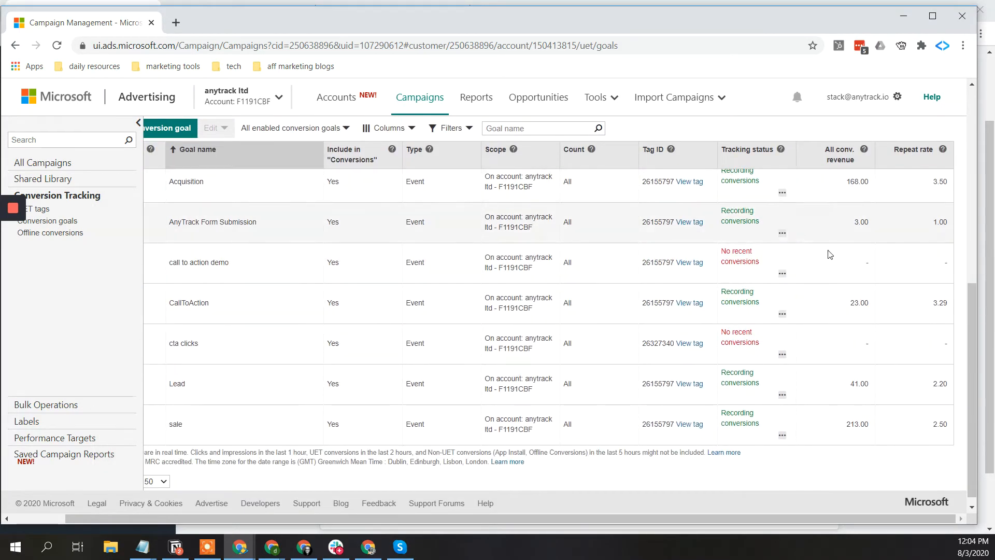
{"action": "scroll", "coordinate": [828, 255], "scroll_direction": "up", "scroll_amount": 1}
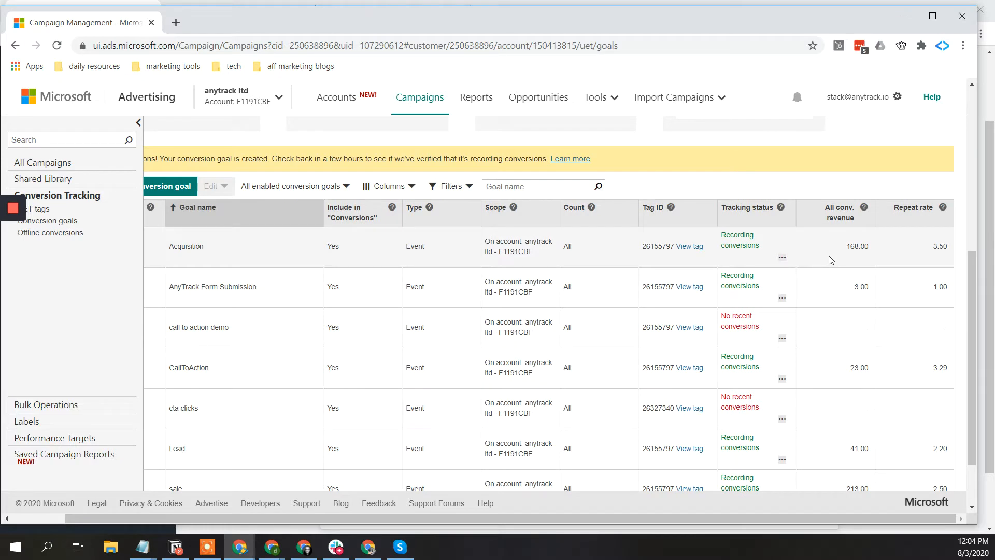
{"action": "scroll", "coordinate": [831, 259], "scroll_direction": "left", "scroll_amount": 1}
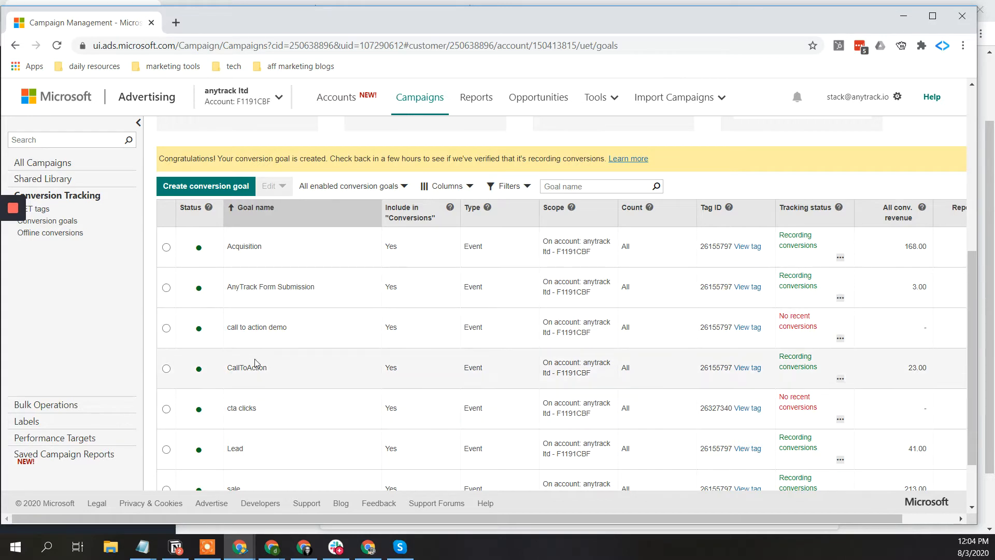
{"action": "scroll", "coordinate": [254, 363], "scroll_direction": "down", "scroll_amount": 1}
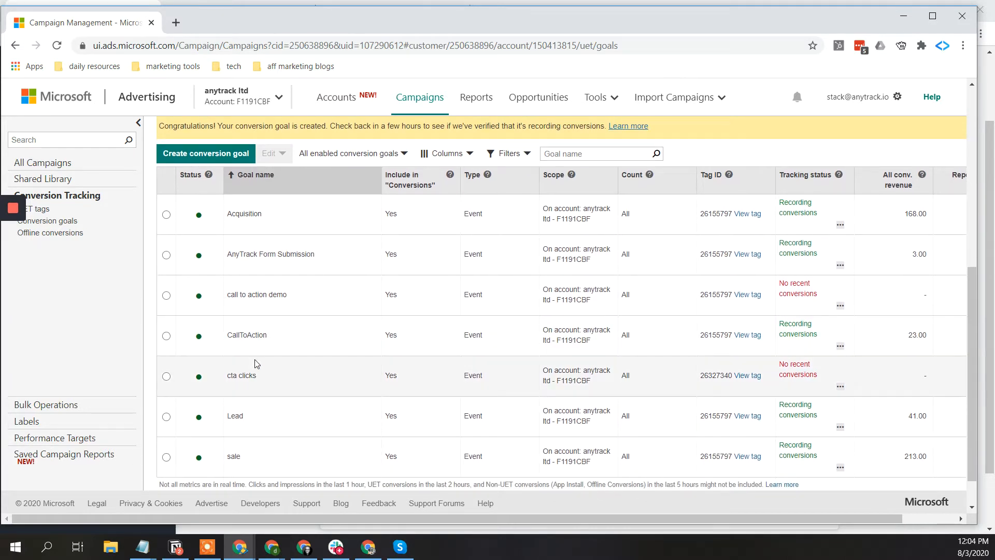
{"action": "scroll", "coordinate": [254, 364], "scroll_direction": "down", "scroll_amount": 2}
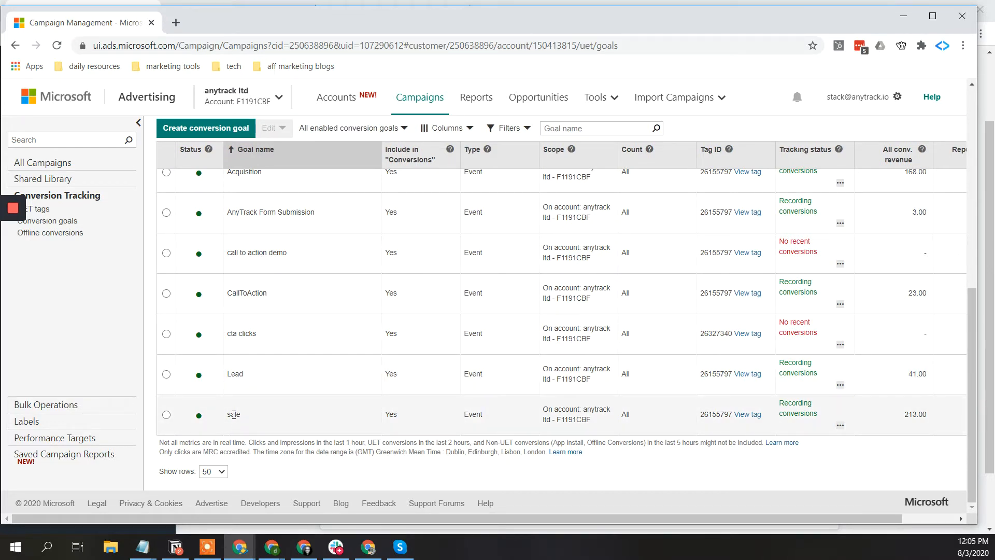
- Rename the sale goal to 'Demo sale' and continue to its goal details
{"action": "left_click", "coordinate": [166, 414]}
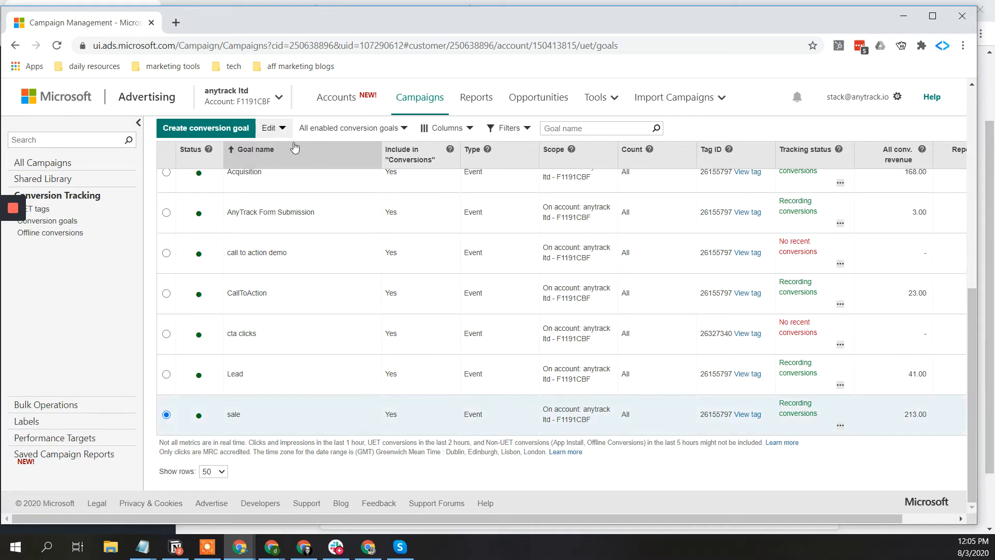
{"action": "left_click", "coordinate": [271, 130]}
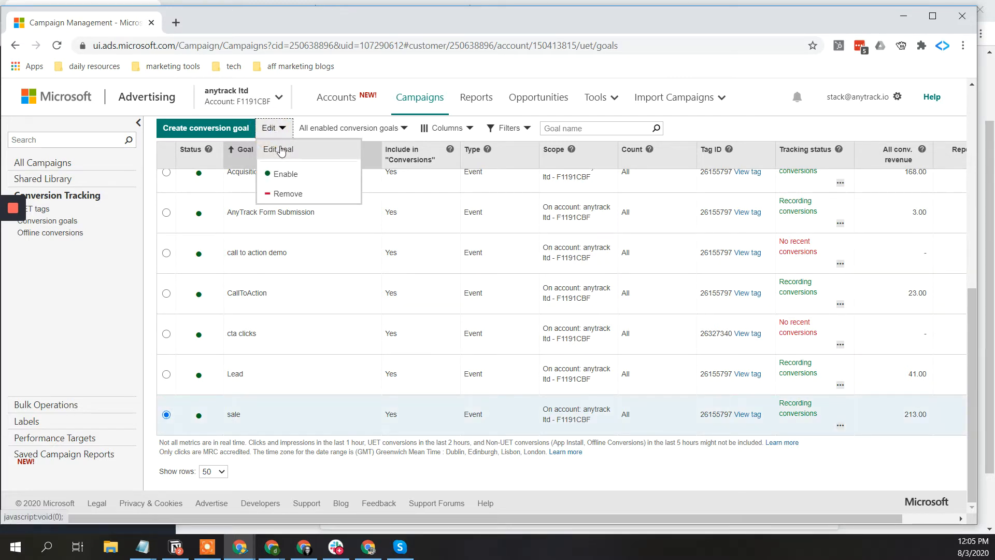
{"action": "left_click", "coordinate": [280, 148]}
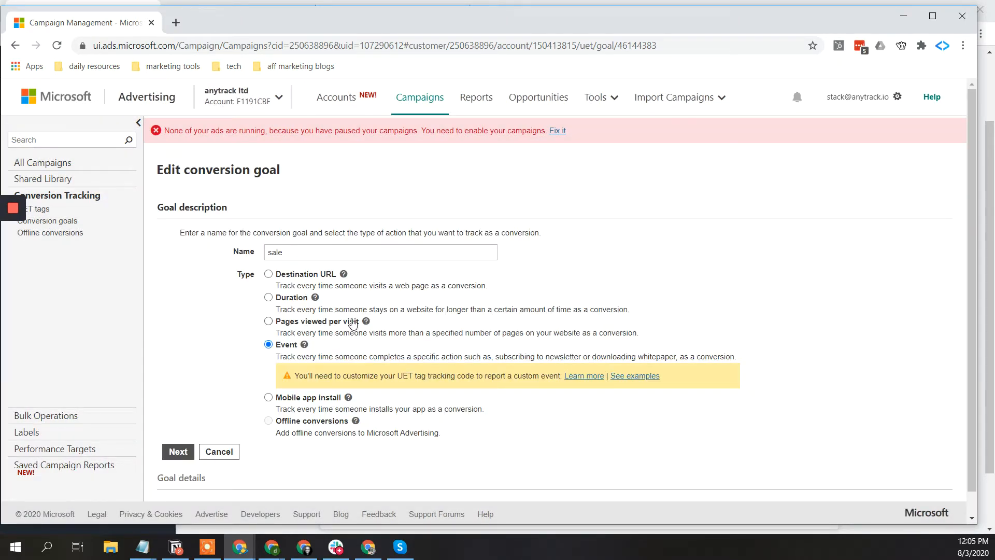
{"action": "left_click", "coordinate": [266, 252]}
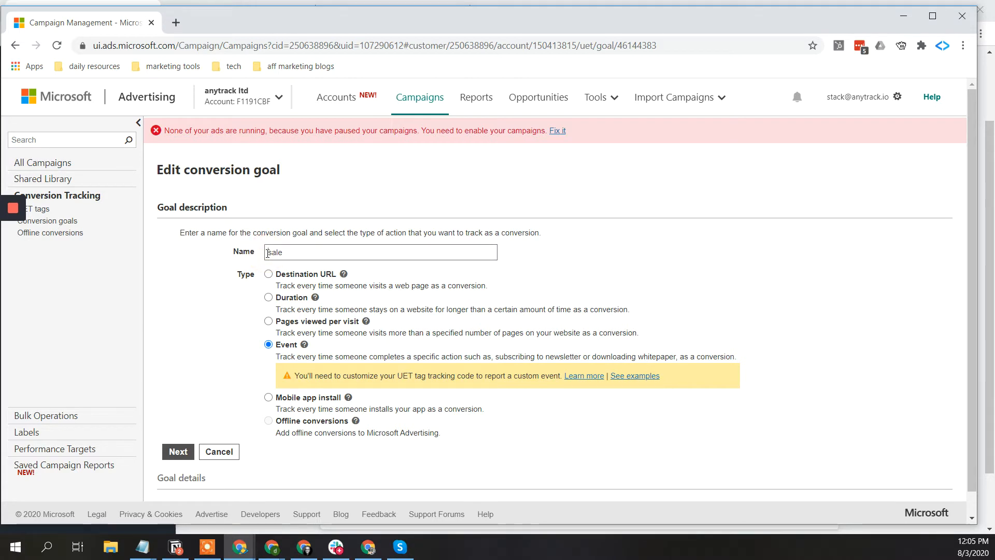
{"action": "type", "text": "Demo"}
{"action": "left_click", "coordinate": [178, 451]}
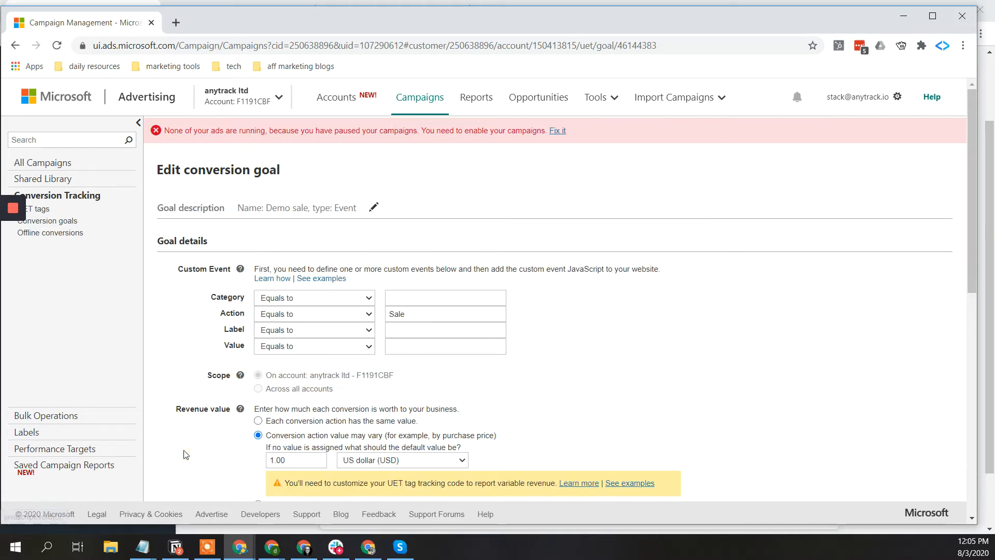
- Select the Sale action value and compare it with AnyTrack's event mapping
{"action": "double_click", "coordinate": [413, 312]}
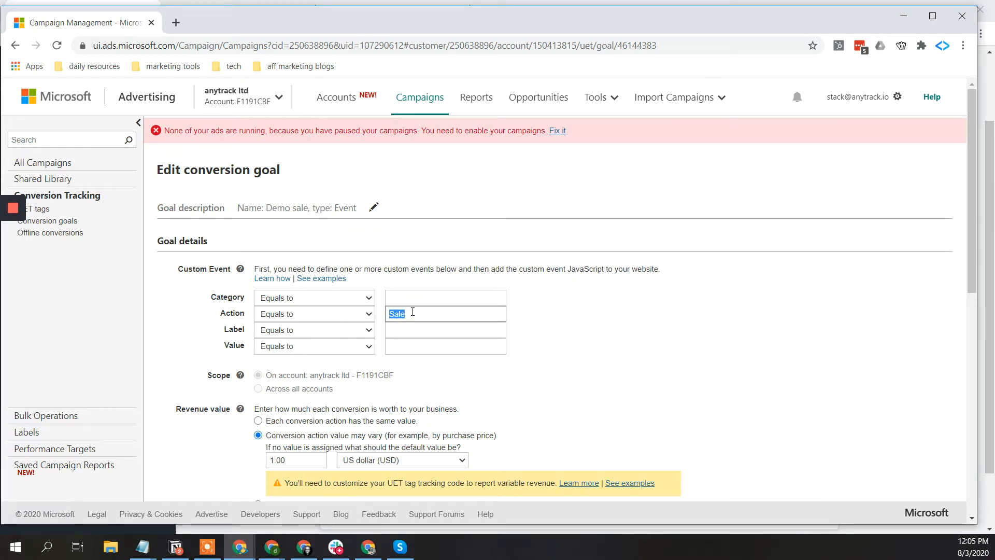
{"action": "key", "text": "alt+Tab"}
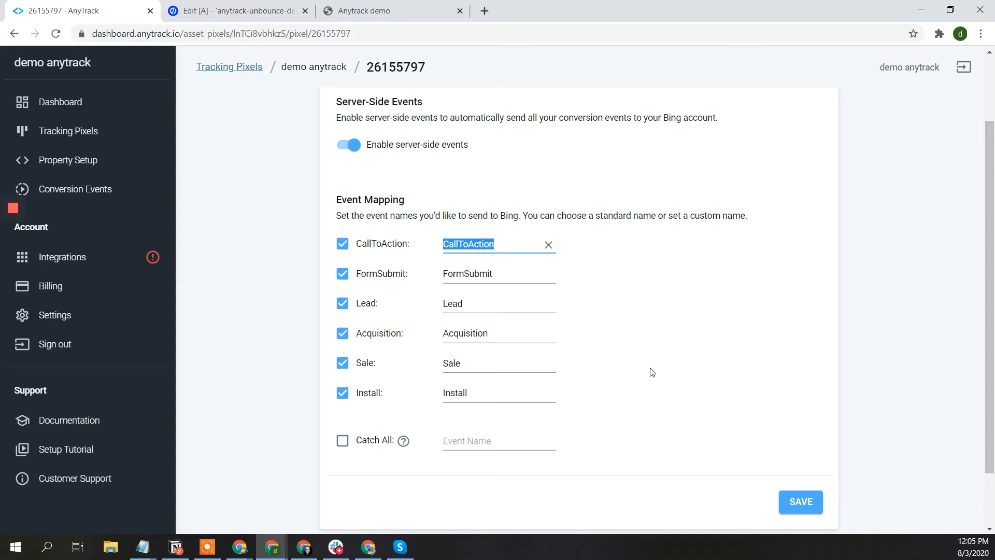
{"action": "key", "text": "alt+Tab"}
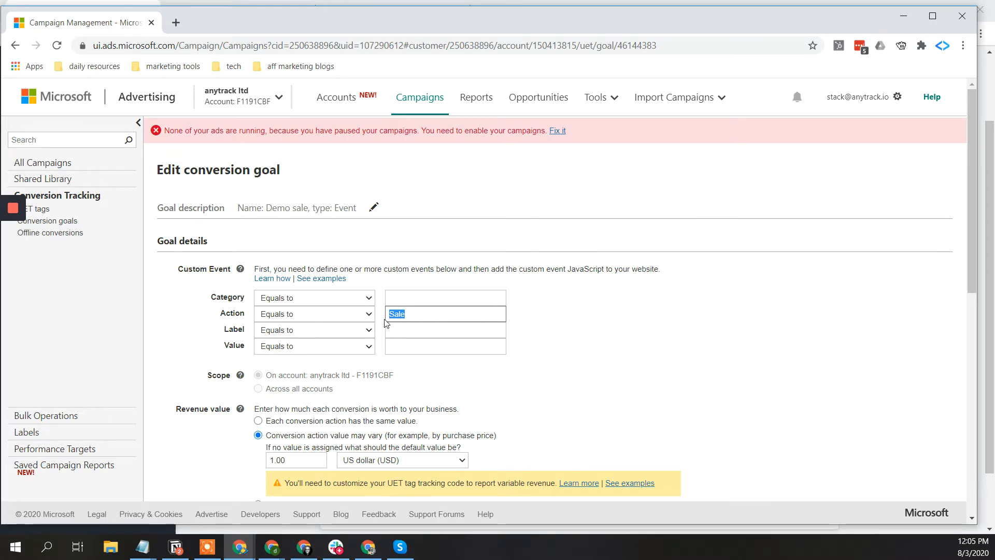
{"action": "left_click", "coordinate": [406, 314]}
{"action": "scroll", "coordinate": [240, 443], "scroll_direction": "down", "scroll_amount": 1}
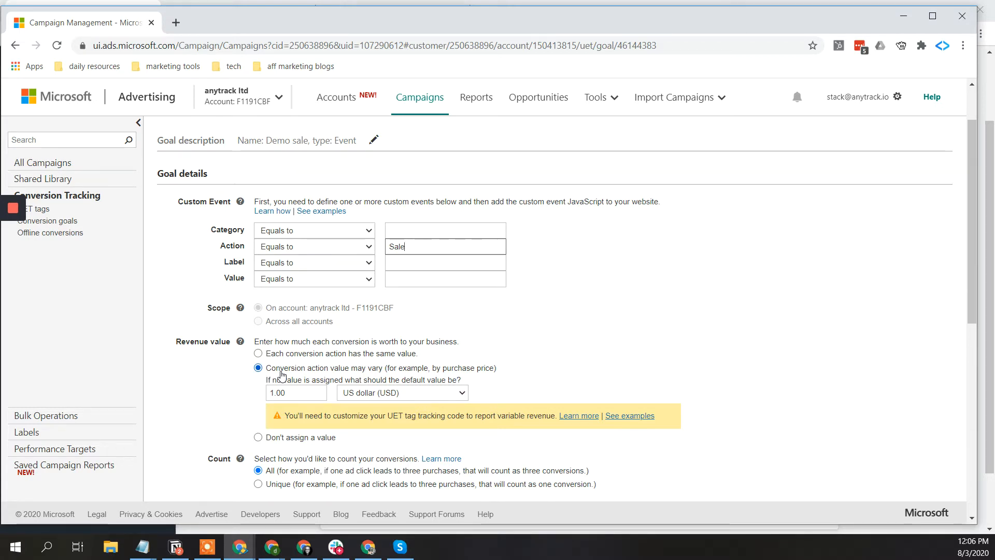
{"action": "scroll", "coordinate": [281, 375], "scroll_direction": "down", "scroll_amount": 2}
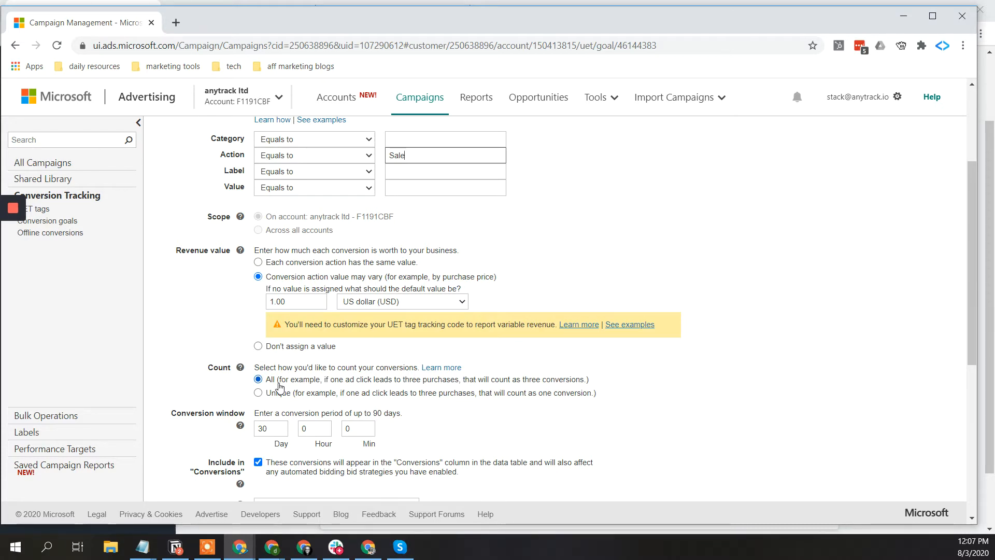
{"action": "scroll", "coordinate": [280, 384], "scroll_direction": "down", "scroll_amount": 1}
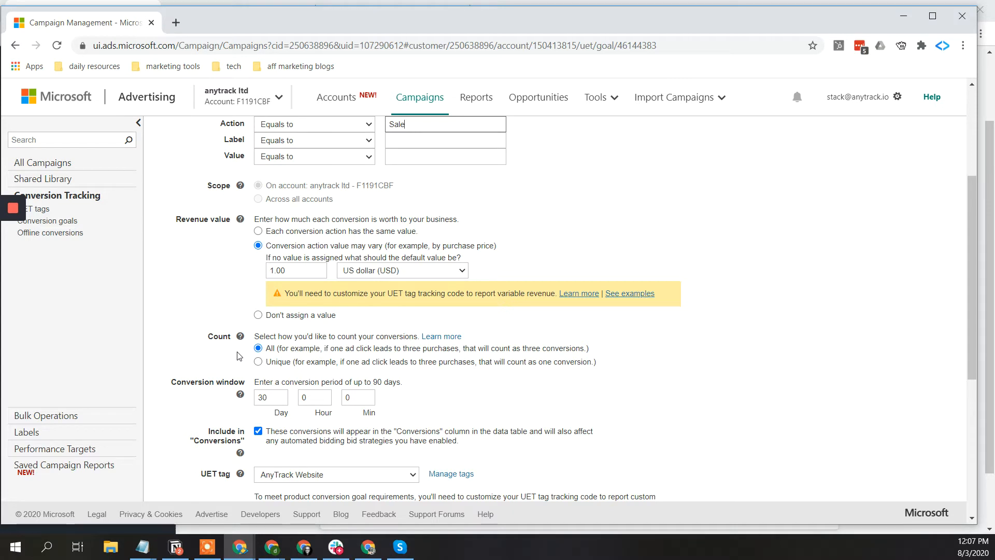
- Change the Demo sale conversion window value to 90 days
{"action": "scroll", "coordinate": [239, 357], "scroll_direction": "down", "scroll_amount": 1}
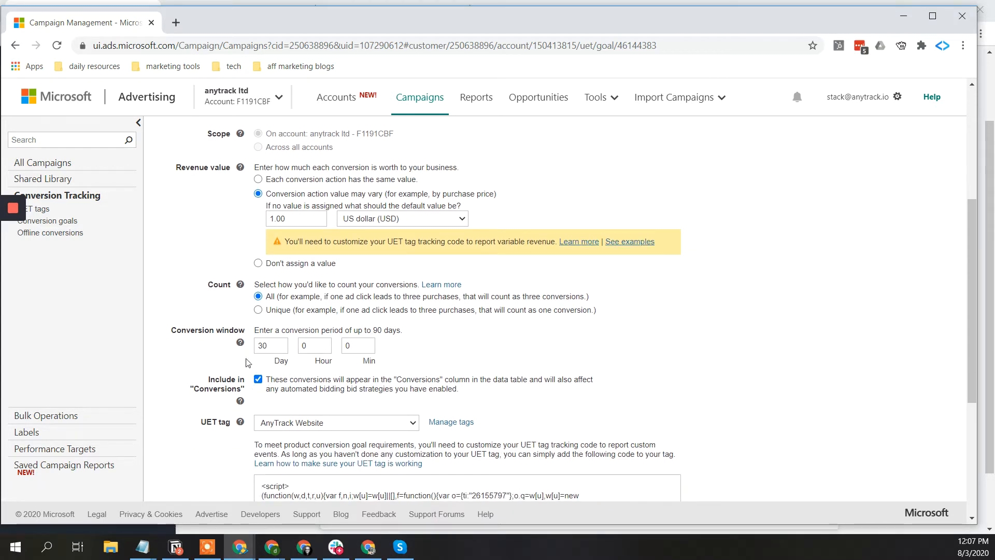
{"action": "double_click", "coordinate": [274, 342]}
{"action": "type", "text": "90"}
- Cancel the goal edits and switch back to AnyTrack's event mapping
{"action": "scroll", "coordinate": [469, 370], "scroll_direction": "down", "scroll_amount": 2}
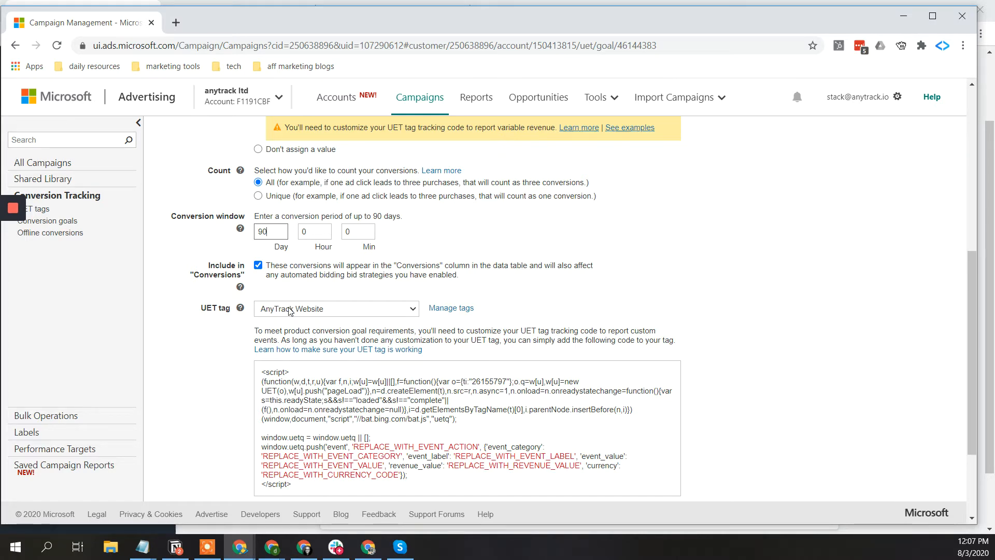
{"action": "scroll", "coordinate": [309, 310], "scroll_direction": "down", "scroll_amount": 3}
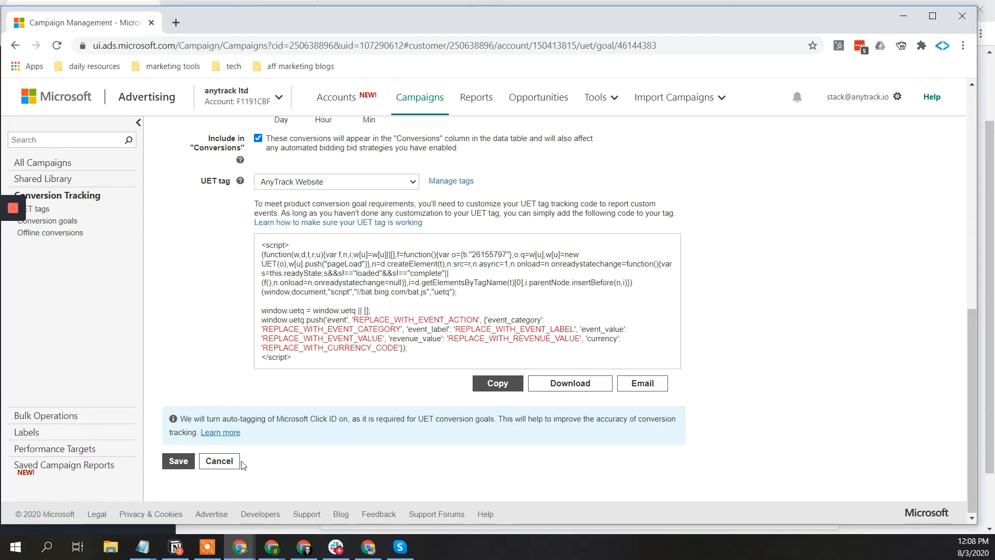
{"action": "scroll", "coordinate": [242, 462], "scroll_direction": "up", "scroll_amount": 3}
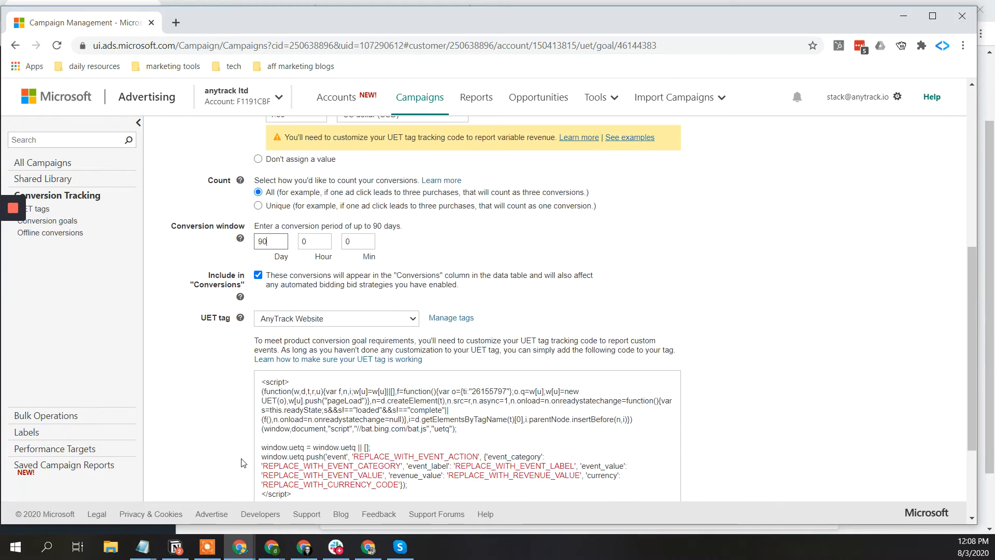
{"action": "scroll", "coordinate": [242, 462], "scroll_direction": "down", "scroll_amount": 3}
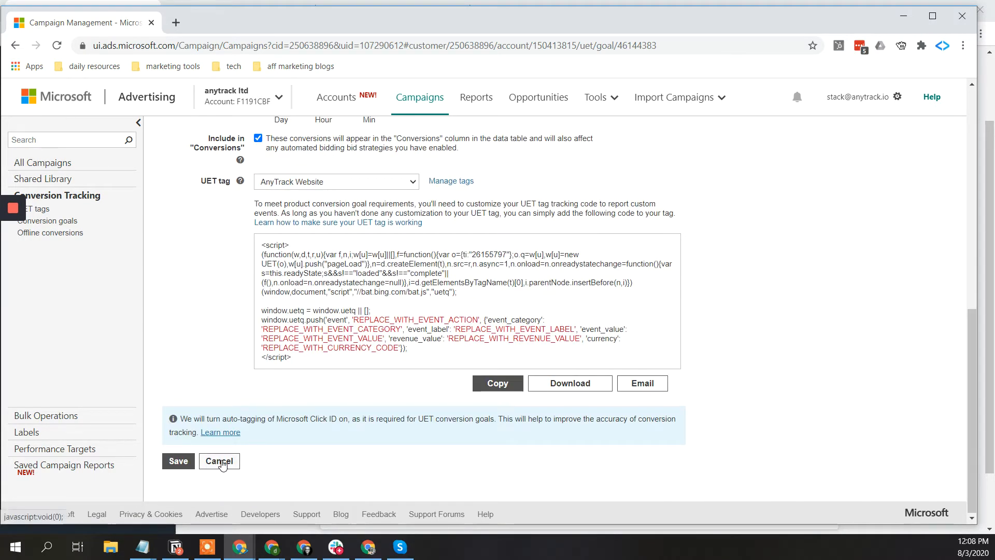
{"action": "left_click", "coordinate": [219, 461]}
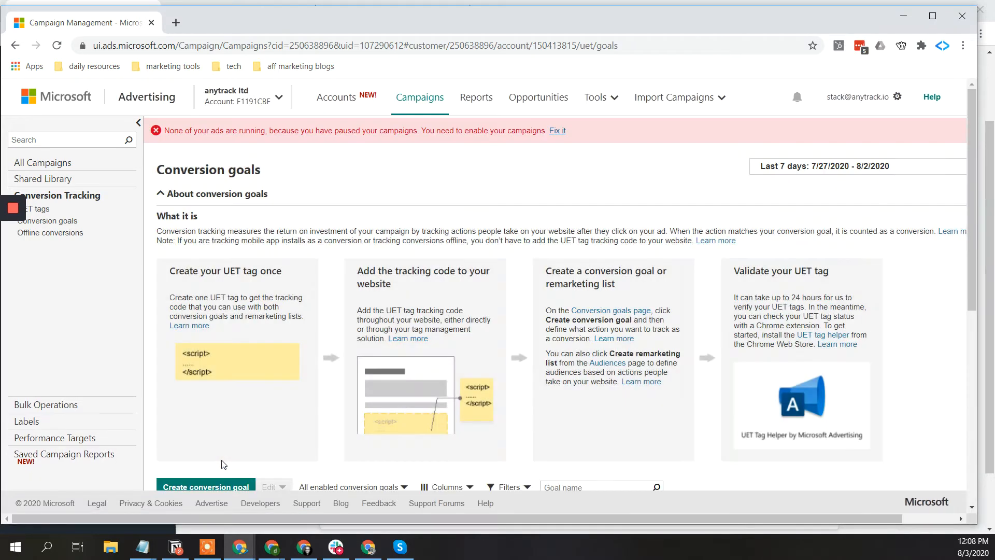
{"action": "scroll", "coordinate": [224, 464], "scroll_direction": "down", "scroll_amount": 4}
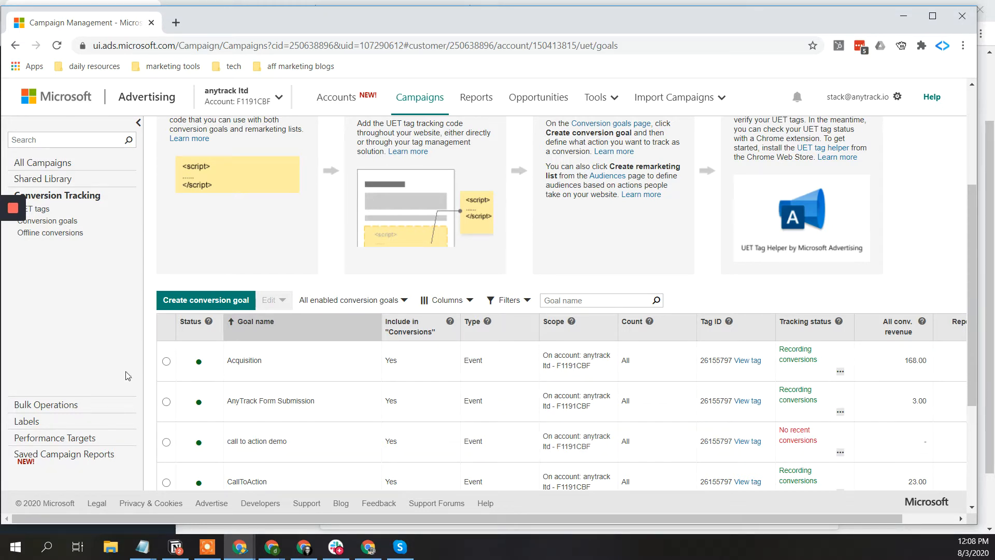
{"action": "key", "text": "alt+Tab"}
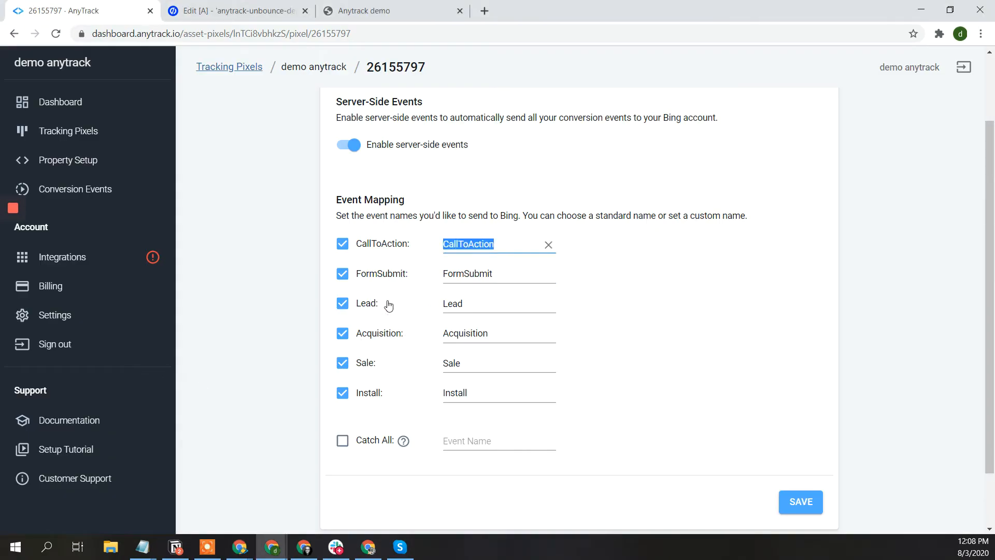
{"action": "double_click", "coordinate": [464, 299]}
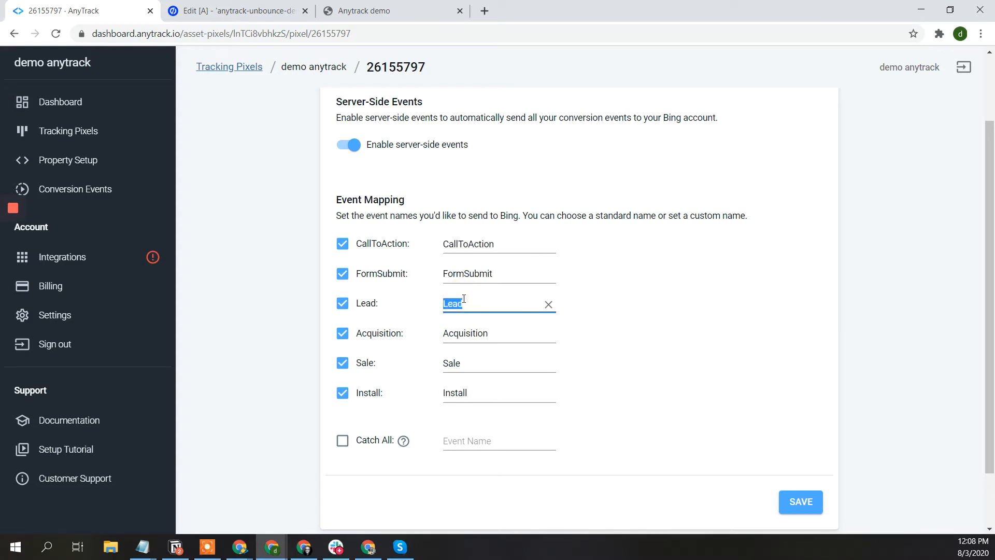
{"action": "type", "text": "Sale"}
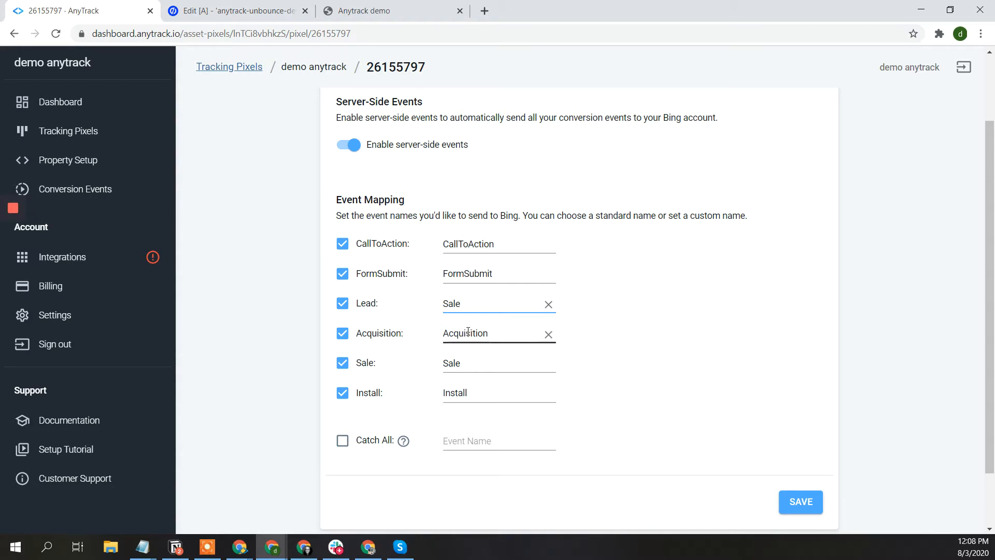
{"action": "double_click", "coordinate": [467, 332]}
{"action": "type", "text": "Sale"}
{"action": "double_click", "coordinate": [478, 305]}
{"action": "type", "text": "Lea"}
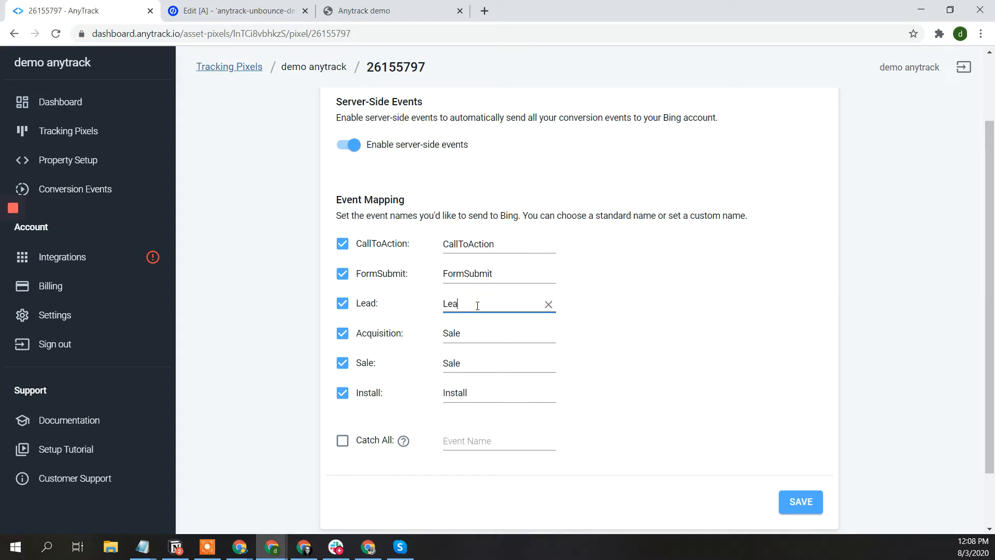
{"action": "left_click", "coordinate": [632, 336]}
{"action": "left_click", "coordinate": [472, 307]}
{"action": "type", "text": "d"}
{"action": "left_click", "coordinate": [462, 336]}
{"action": "double_click", "coordinate": [462, 337]}
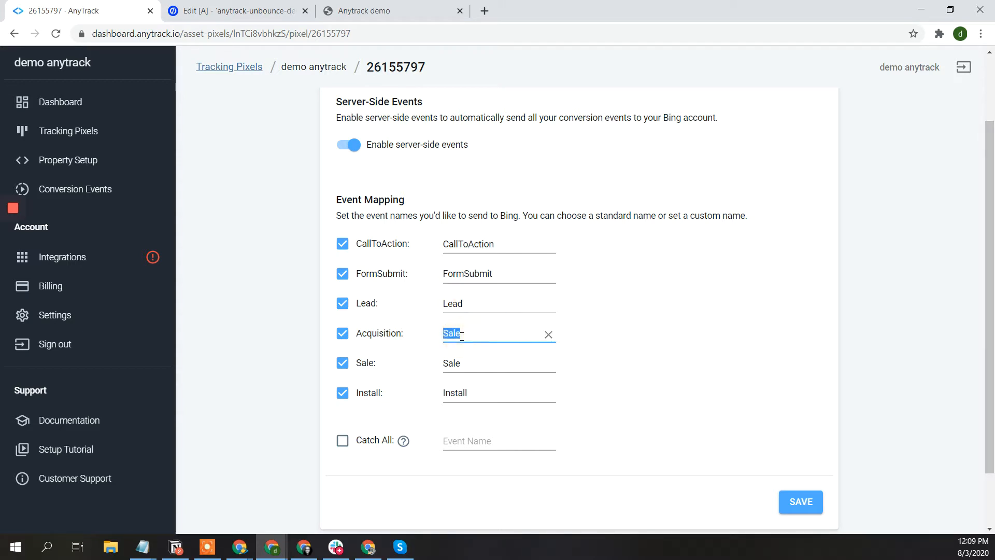
{"action": "type", "text": "Acquisition"}
{"action": "key", "text": "Tab"}
{"action": "key", "text": "Tab"}
{"action": "left_click", "coordinate": [612, 401]}
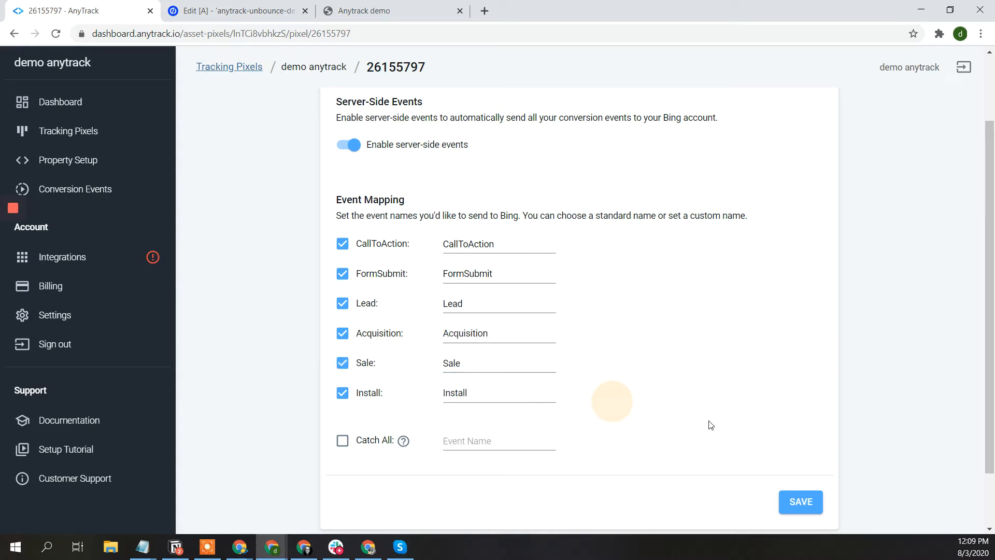
{"action": "left_click", "coordinate": [796, 501]}
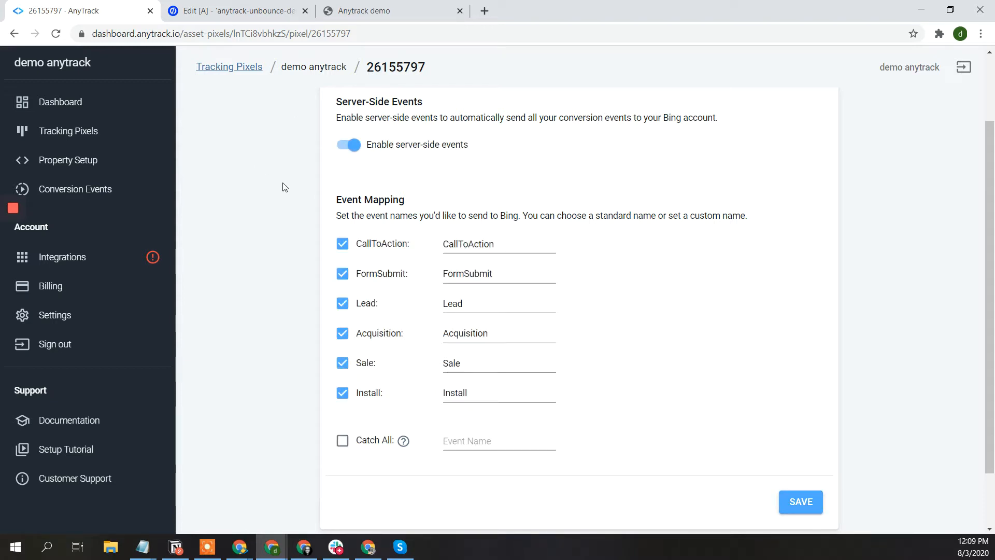
{"action": "scroll", "coordinate": [294, 180], "scroll_direction": "up", "scroll_amount": 2}
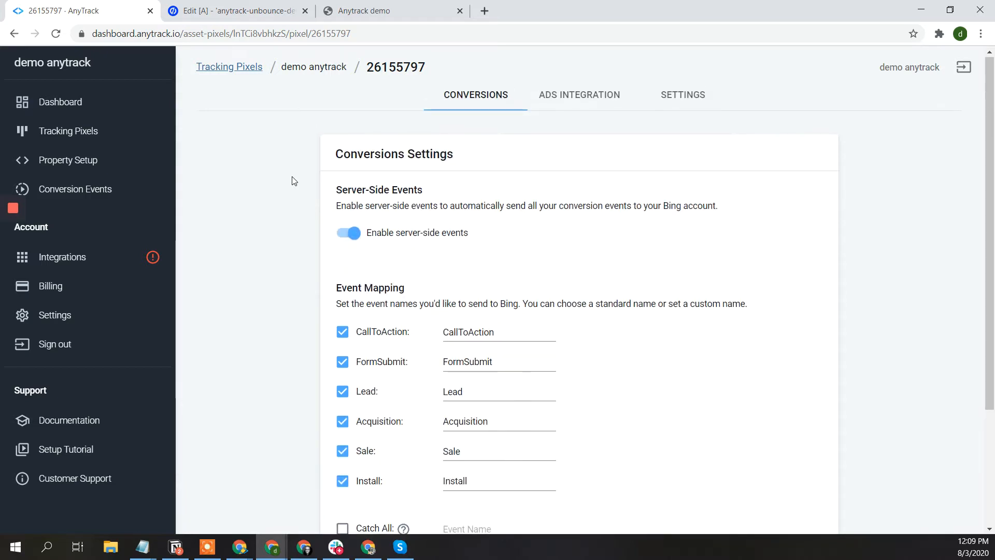
{"action": "left_click", "coordinate": [252, 10]}
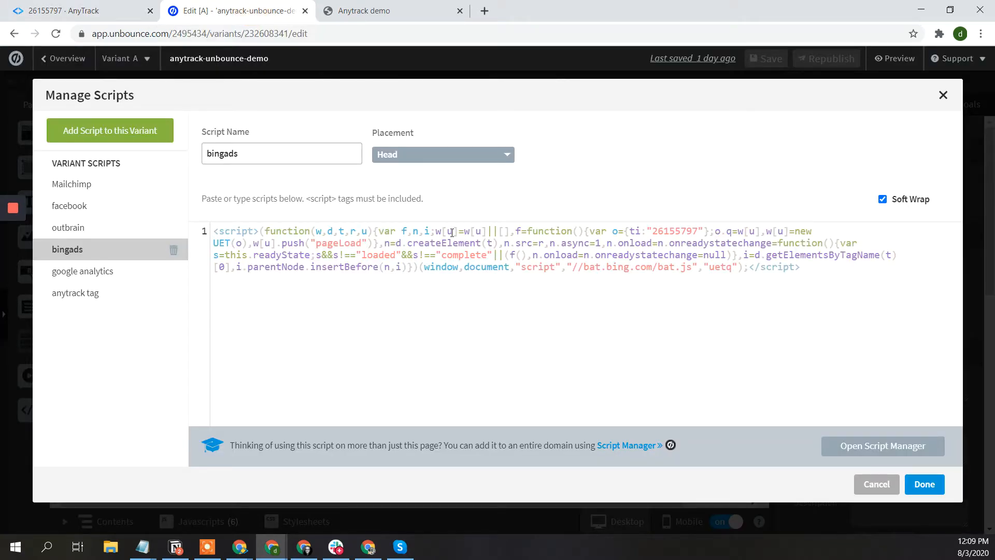
- Review the Bing Ads, anytrack, Google Analytics, Facebook and Mailchimp scripts, then close Manage Scripts
{"action": "triple_click", "coordinate": [439, 247]}
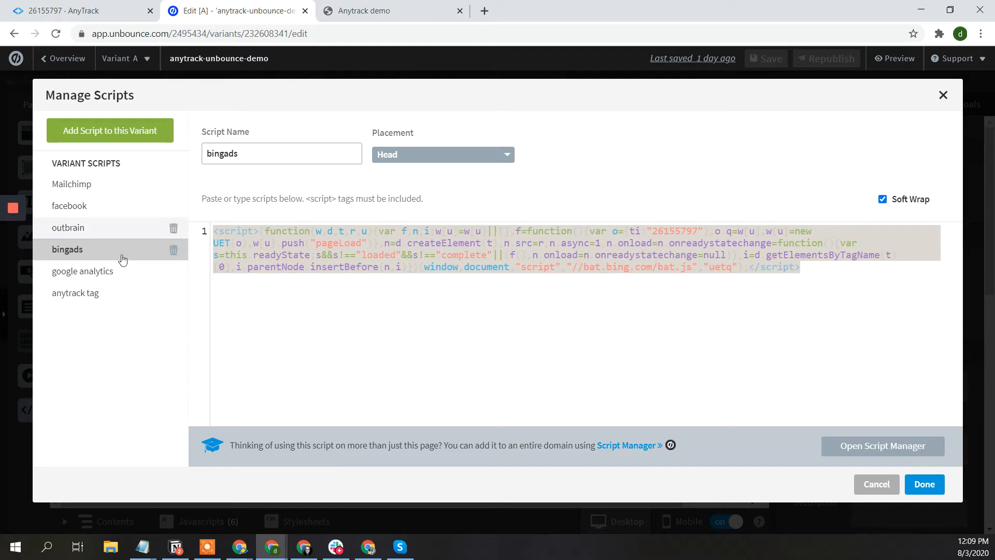
{"action": "left_click", "coordinate": [87, 294]}
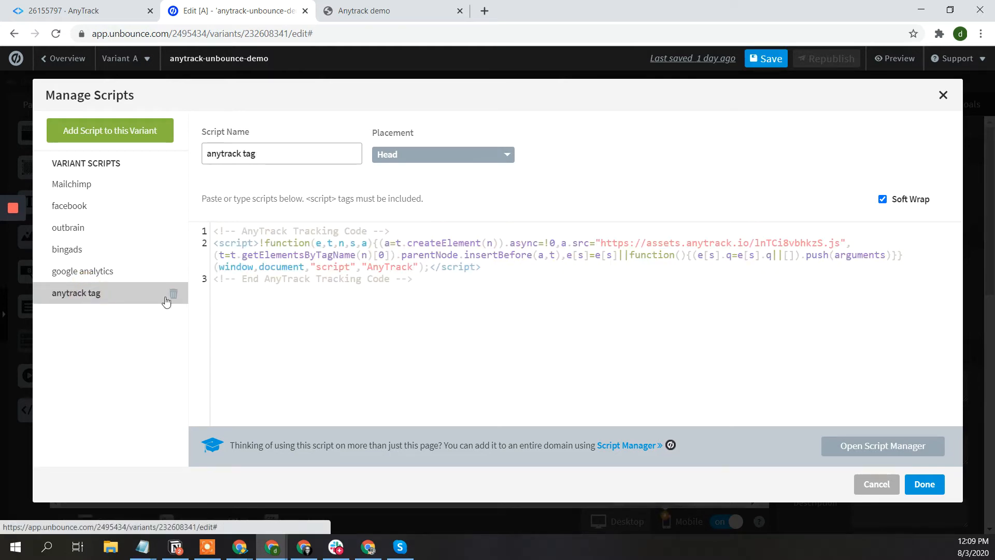
{"action": "left_click", "coordinate": [94, 272]}
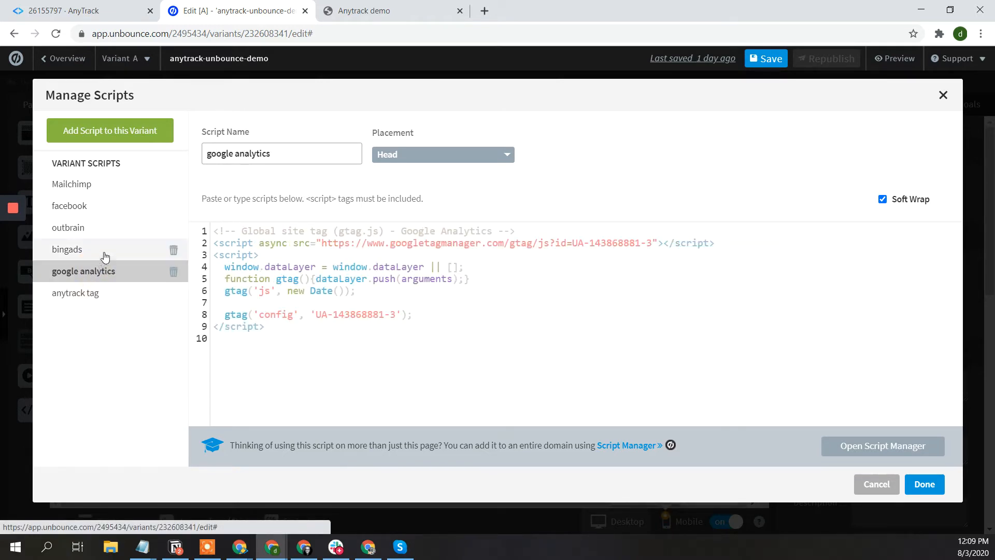
{"action": "left_click", "coordinate": [101, 207]}
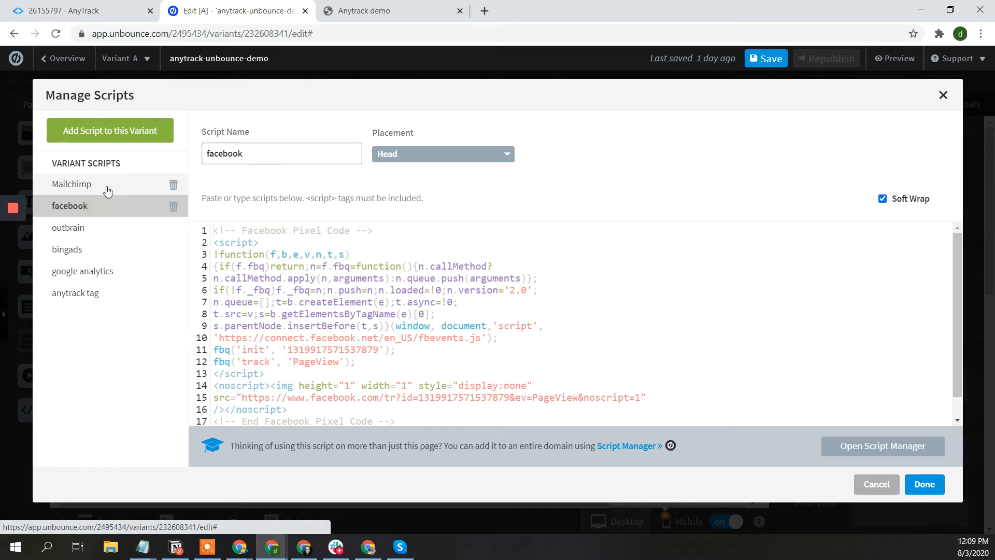
{"action": "left_click", "coordinate": [107, 191]}
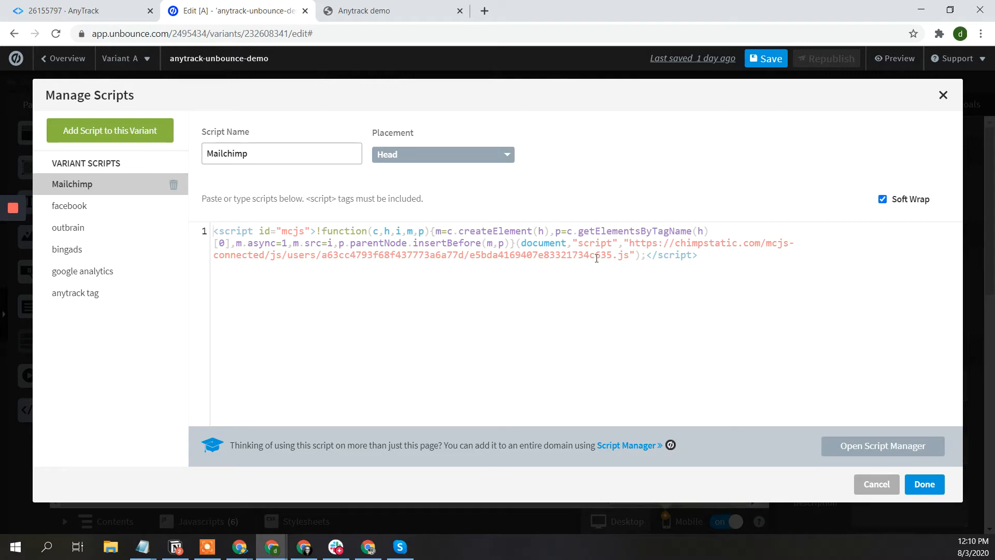
{"action": "left_click", "coordinate": [141, 253]}
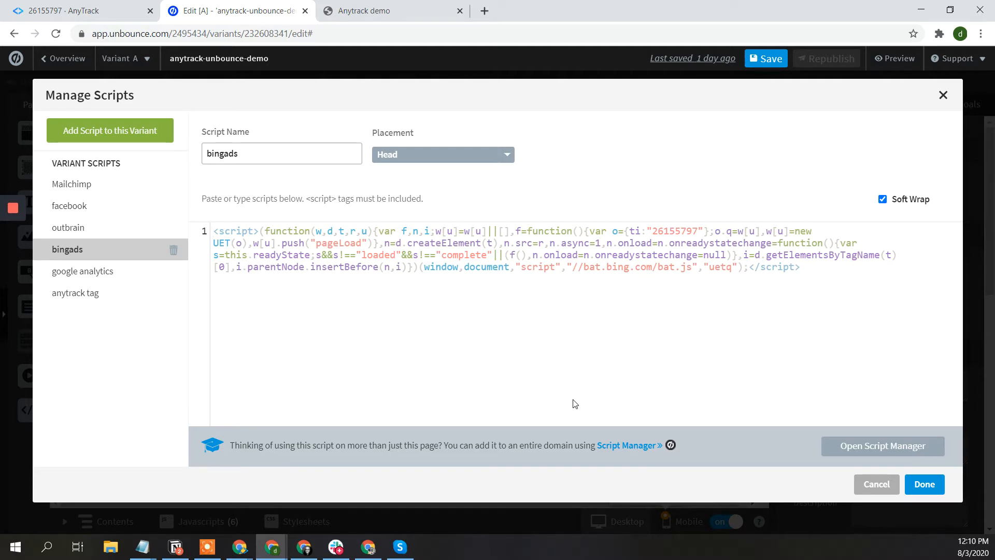
{"action": "left_click", "coordinate": [924, 484]}
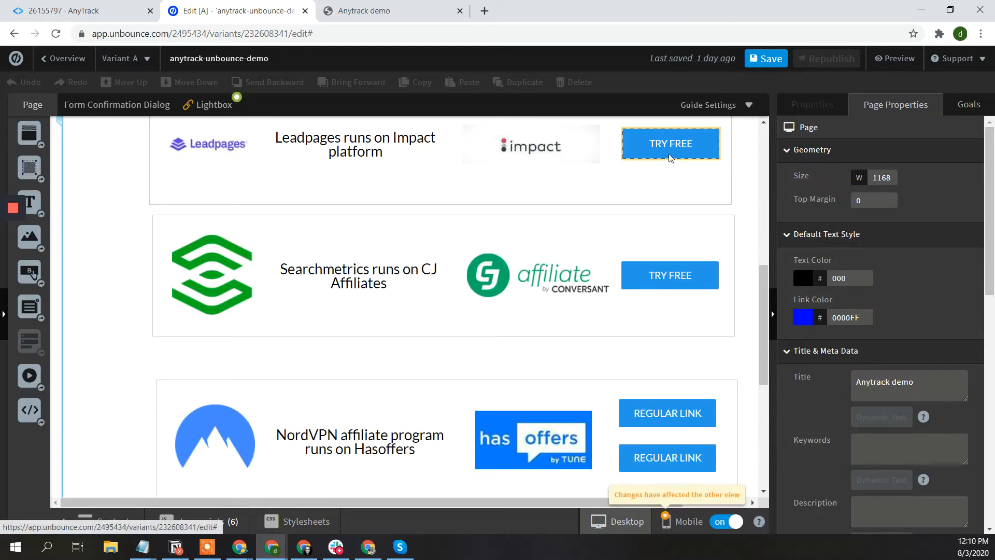
- Add a hidden field named at_click_id to the Email signup form
{"action": "scroll", "coordinate": [669, 156], "scroll_direction": "up", "scroll_amount": 3}
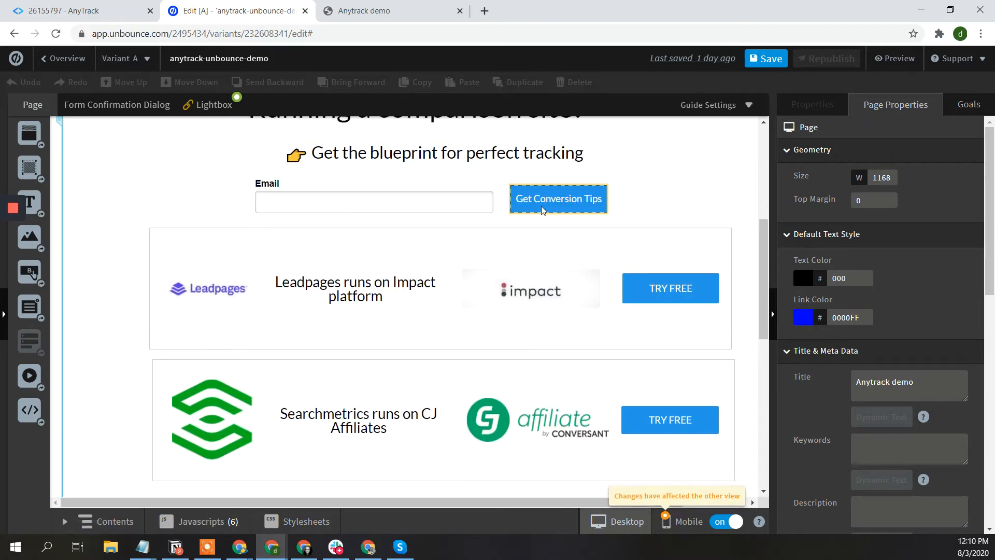
{"action": "left_click", "coordinate": [433, 200]}
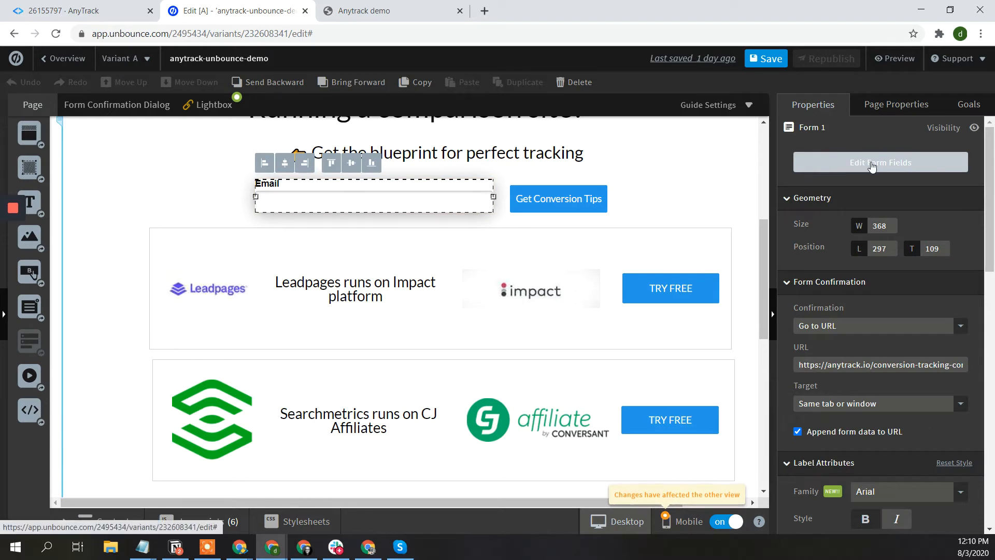
{"action": "left_click", "coordinate": [871, 162]}
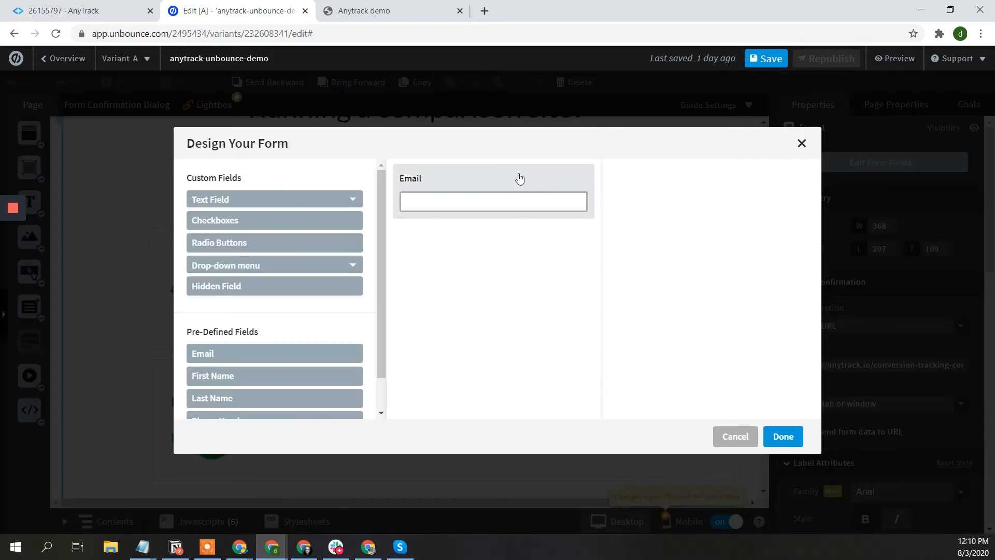
{"action": "left_click", "coordinate": [288, 286]}
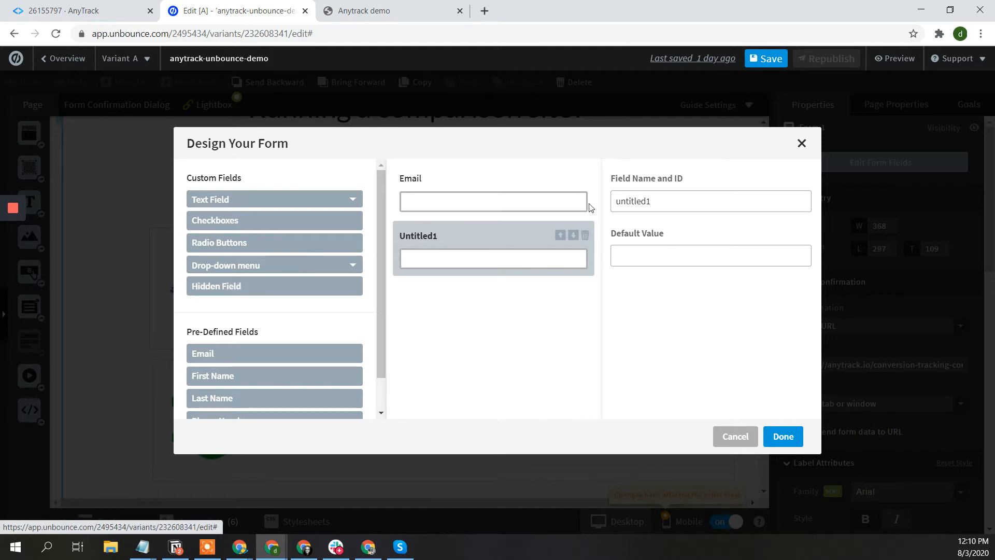
{"action": "left_click", "coordinate": [642, 204]}
{"action": "double_click", "coordinate": [642, 204]}
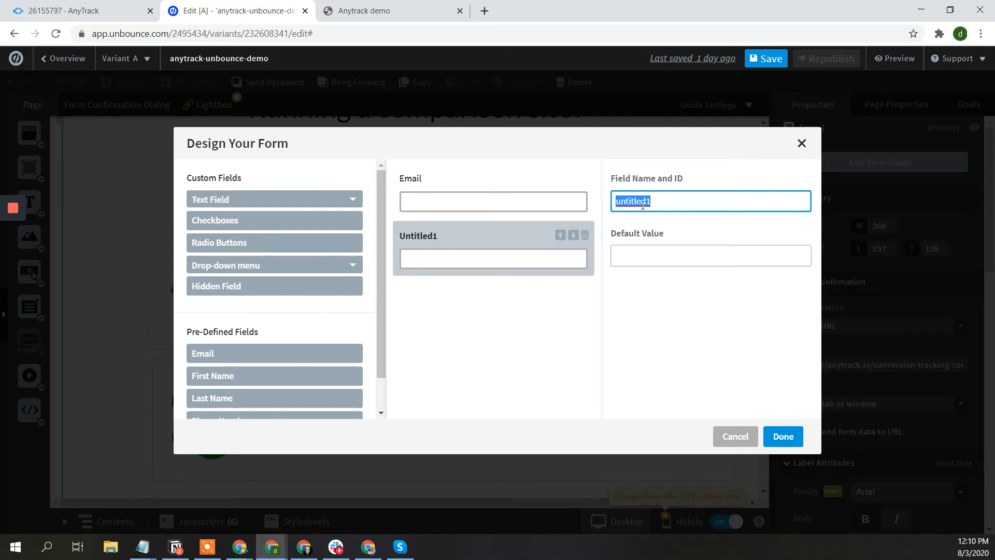
{"action": "type", "text": "at_"}
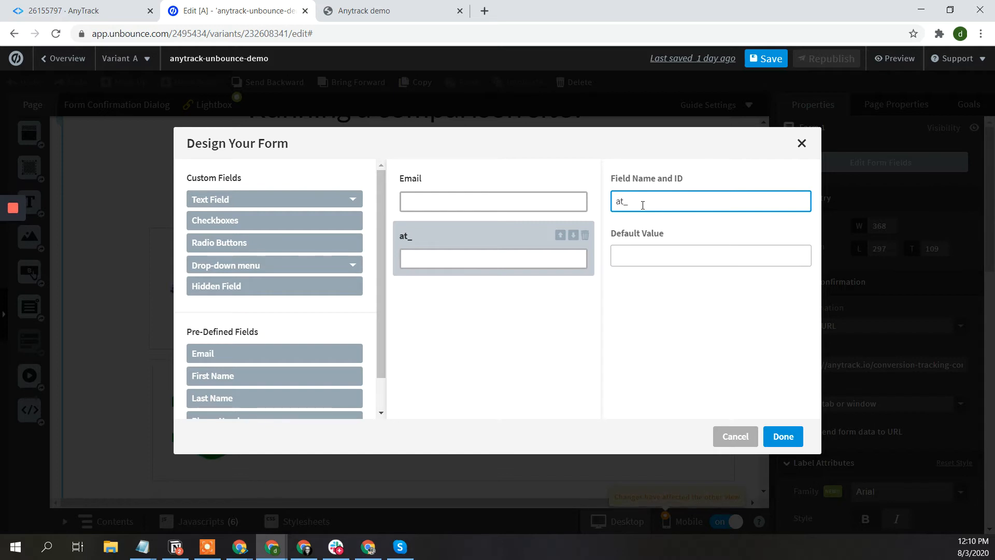
{"action": "type", "text": "click_id"}
- Give the hidden field default value {click_id}, confirm, and save the page
{"action": "left_click", "coordinate": [648, 258]}
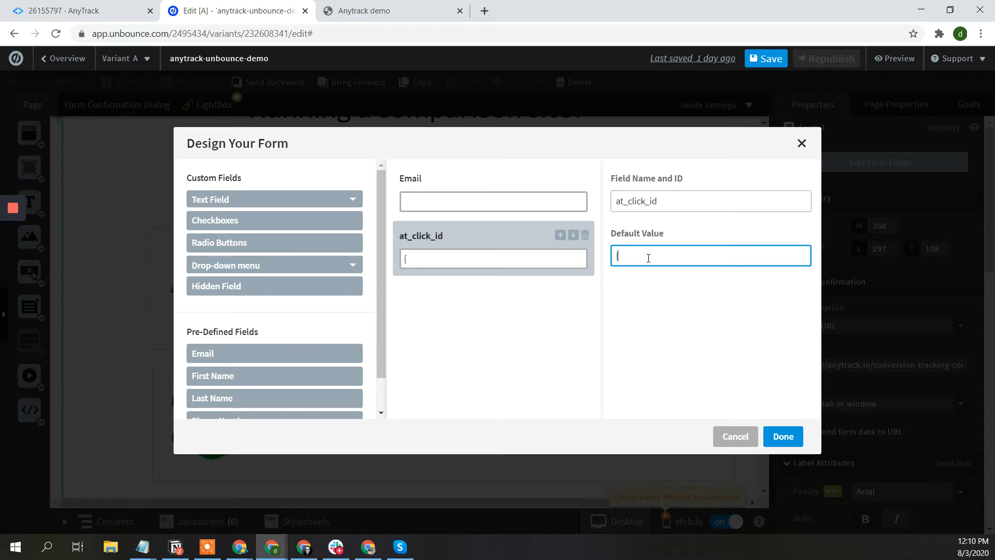
{"action": "type", "text": "{click_id}"}
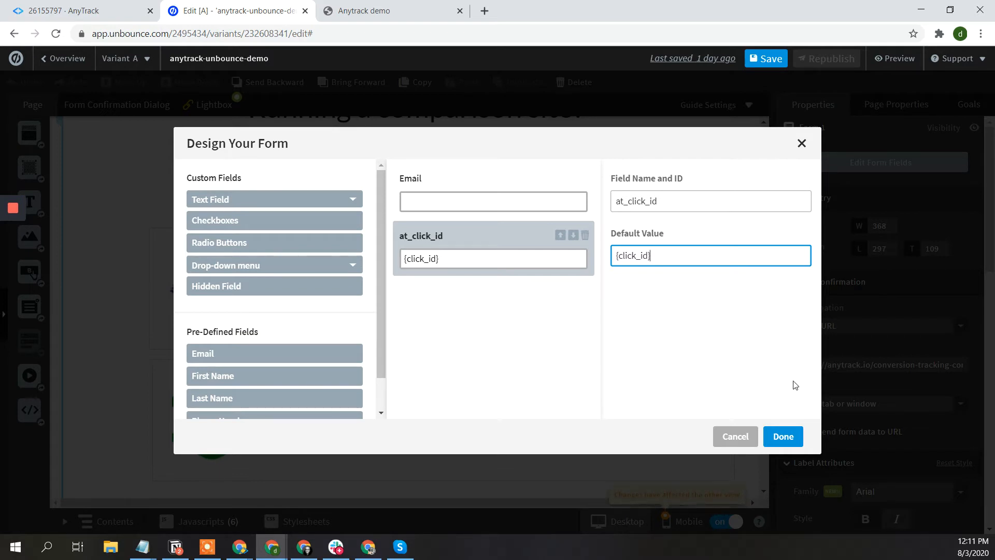
{"action": "left_click", "coordinate": [782, 437]}
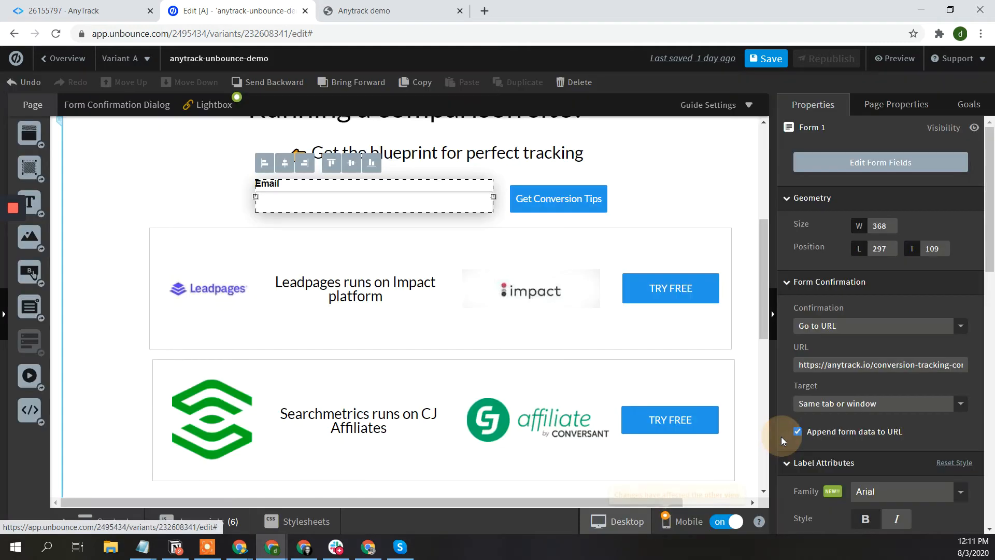
{"action": "left_click", "coordinate": [760, 59]}
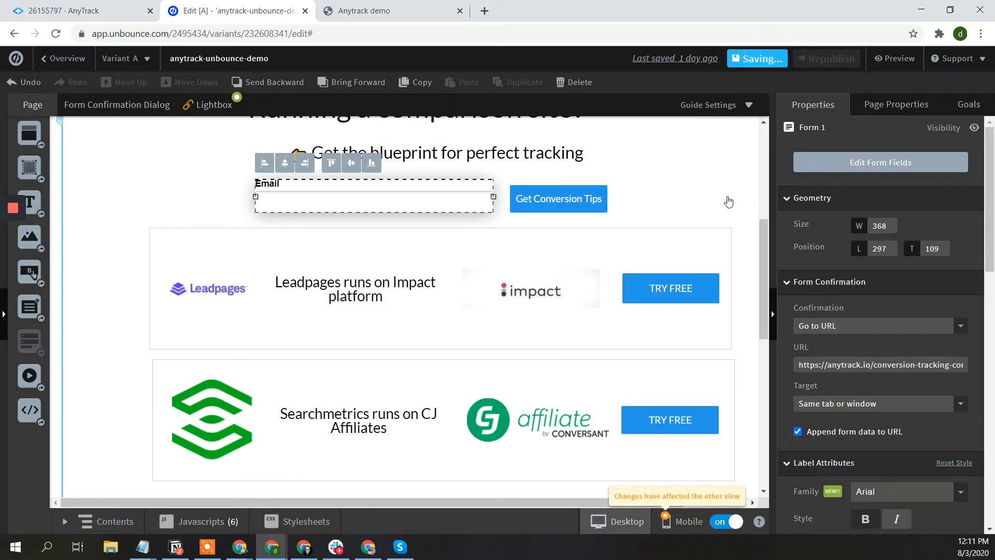
- Read the Leadpages TRY FREE button's Impact affiliate URL, then select the Searchmetrics TRY FREE button
{"action": "left_click", "coordinate": [663, 289]}
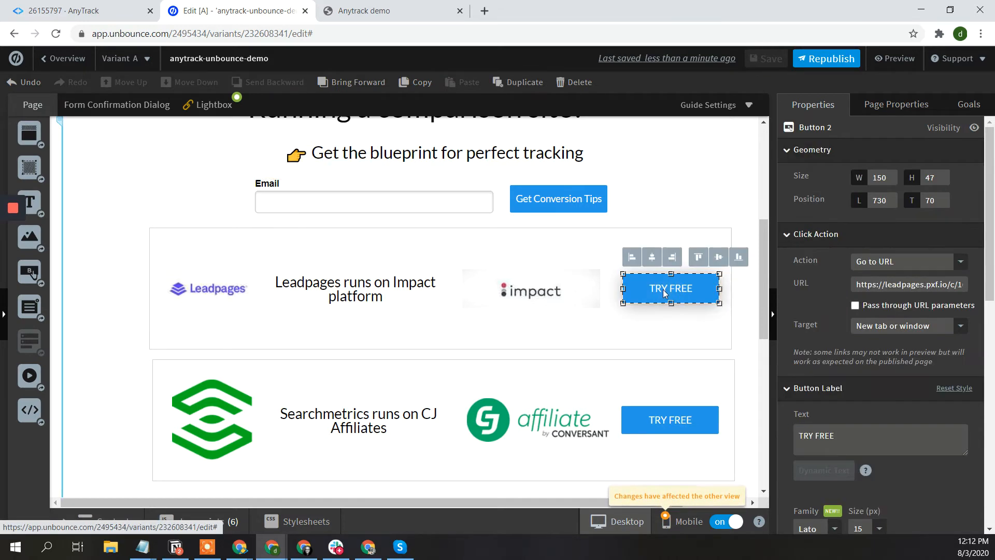
{"action": "left_click", "coordinate": [887, 286]}
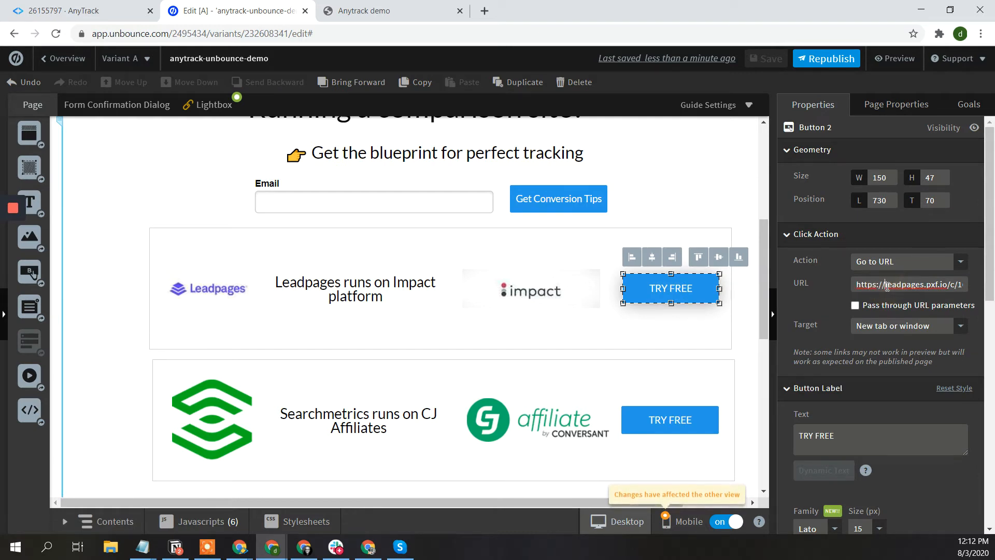
{"action": "key", "text": "End"}
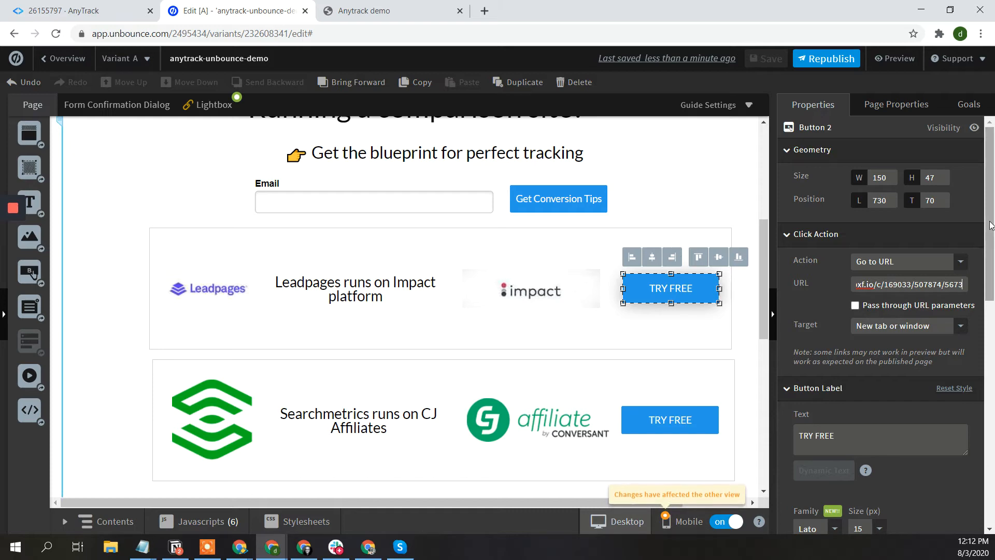
{"action": "left_click_drag", "start_coordinate": [990, 224], "coordinate": [985, 396]}
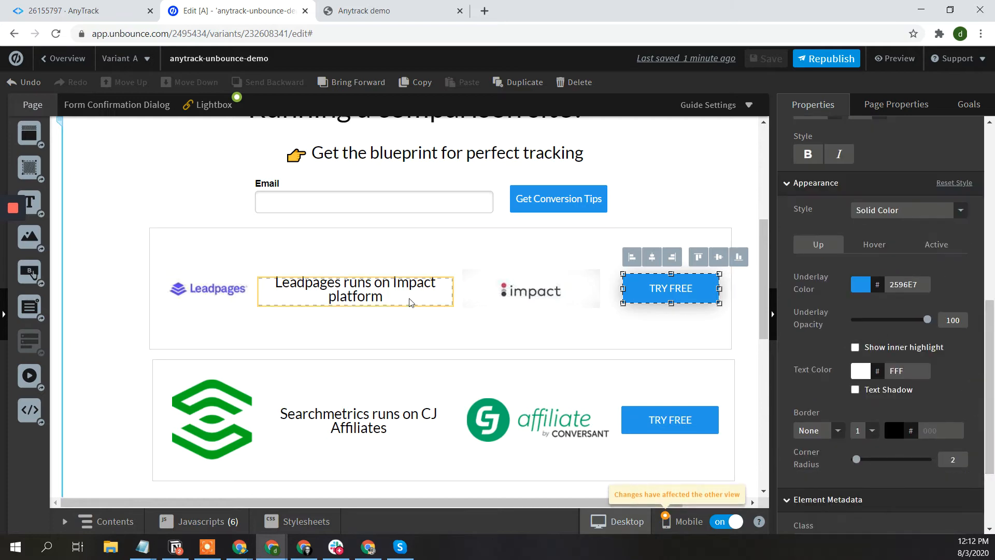
{"action": "left_click", "coordinate": [677, 428]}
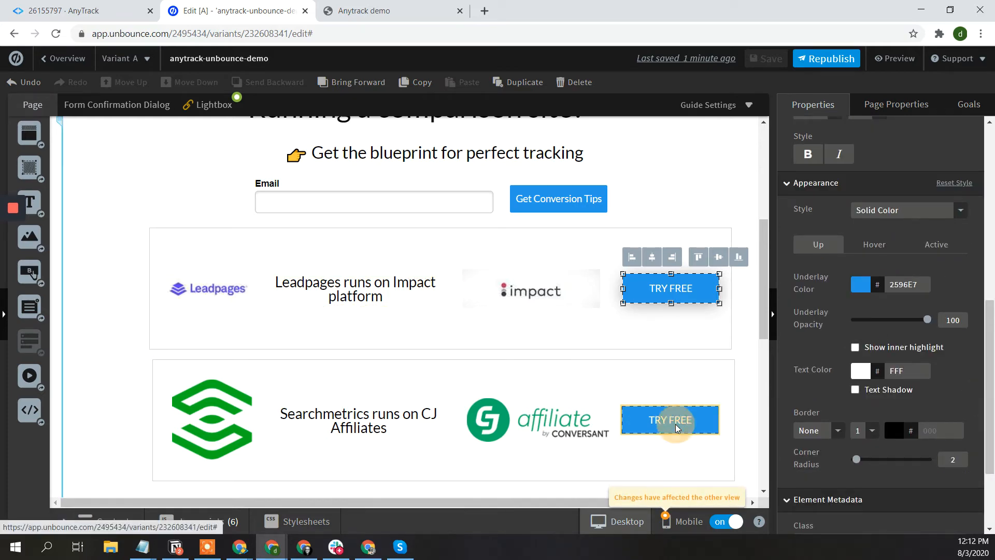
{"action": "scroll", "coordinate": [663, 282], "scroll_direction": "down", "scroll_amount": 4}
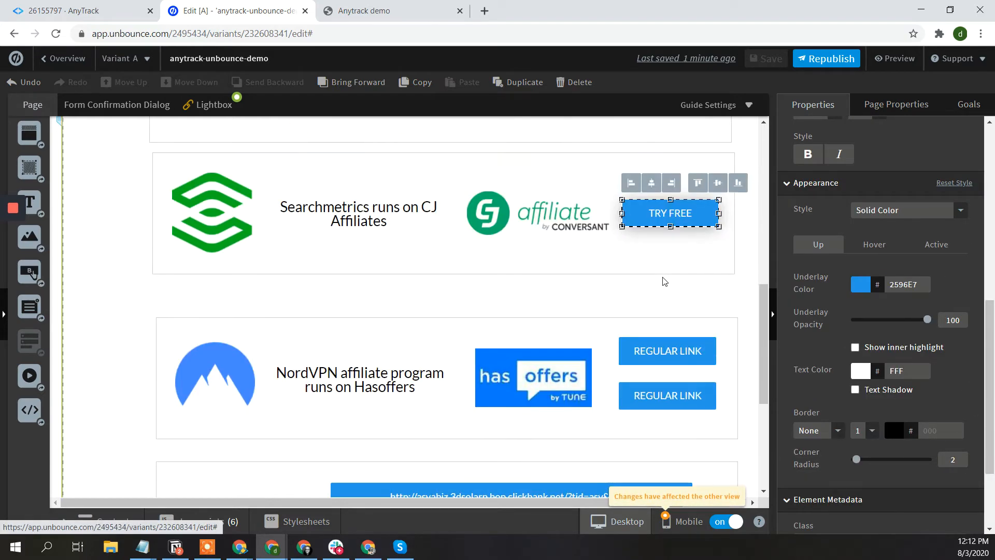
- Inspect the destination links of the upper and lower NordVPN REGULAR LINK buttons
{"action": "left_click", "coordinate": [657, 359]}
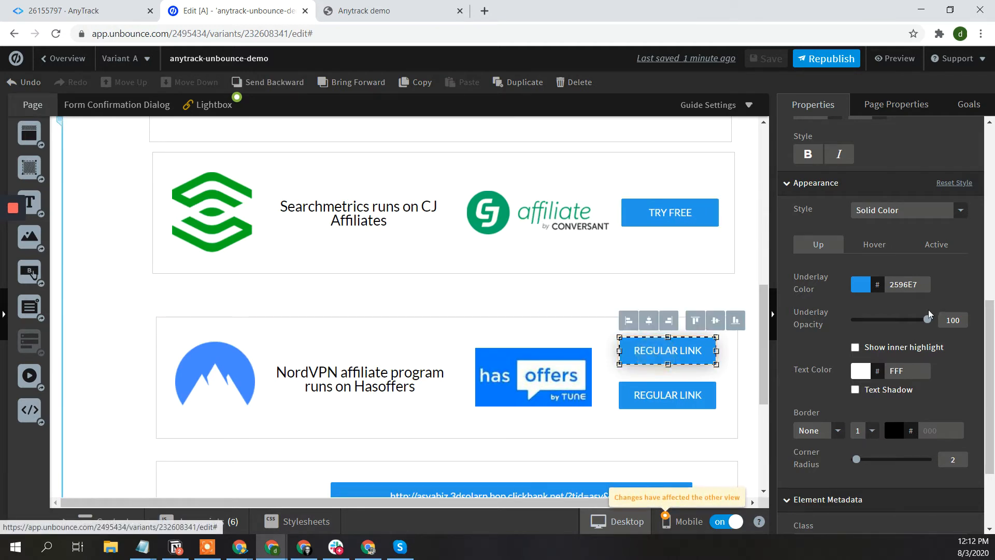
{"action": "scroll", "coordinate": [849, 273], "scroll_direction": "down", "scroll_amount": 2}
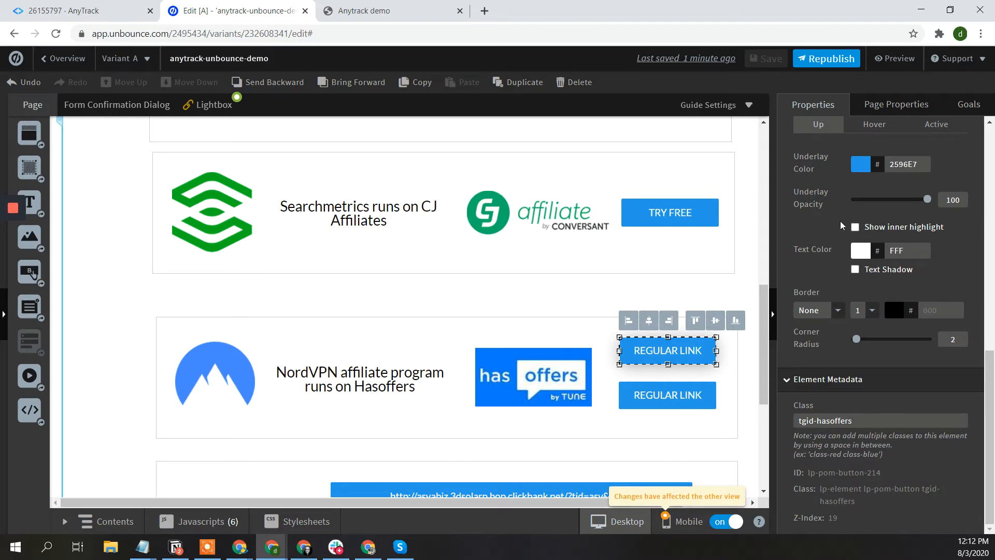
{"action": "scroll", "coordinate": [840, 221], "scroll_direction": "up", "scroll_amount": 6}
{"action": "scroll", "coordinate": [840, 220], "scroll_direction": "up", "scroll_amount": 5}
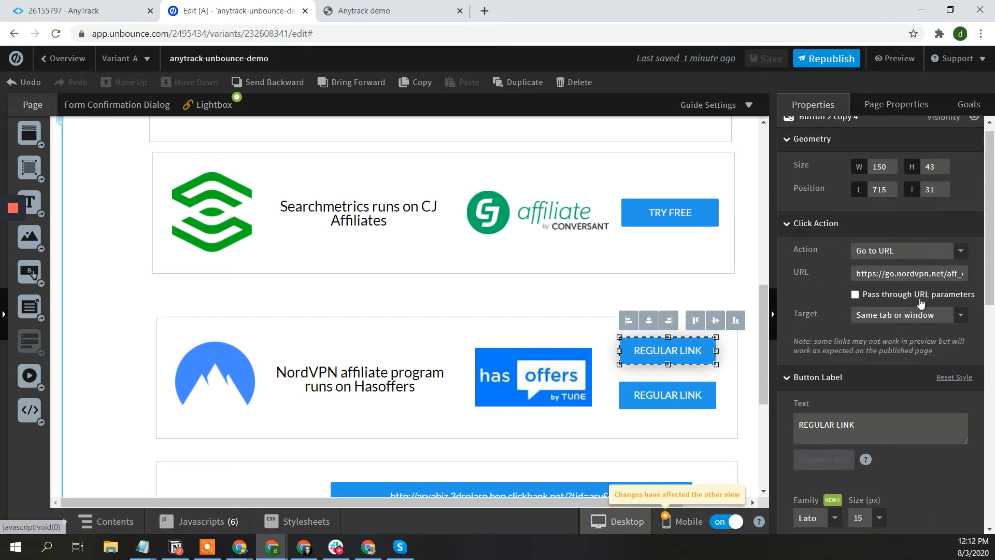
{"action": "left_click", "coordinate": [929, 274]}
{"action": "key", "text": "End"}
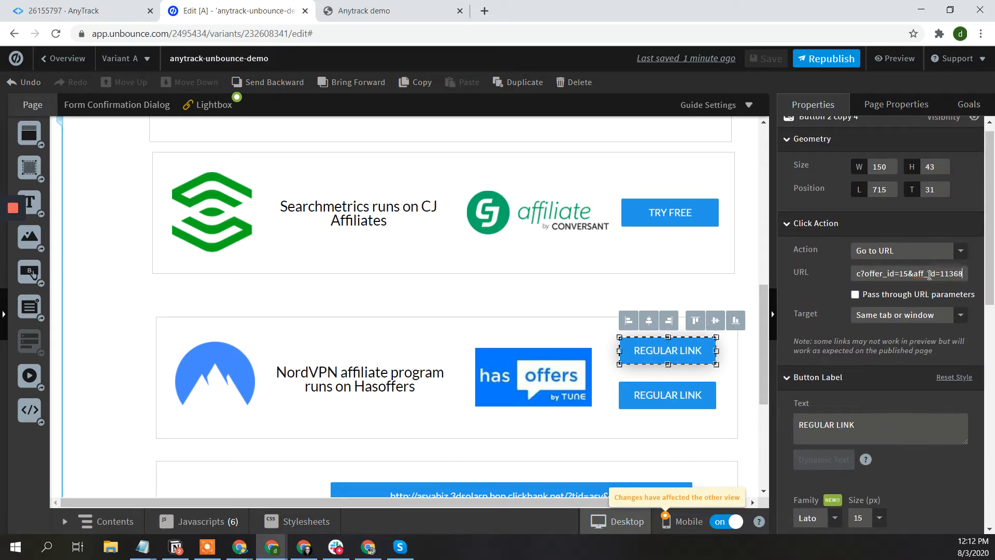
{"action": "left_click", "coordinate": [671, 399]}
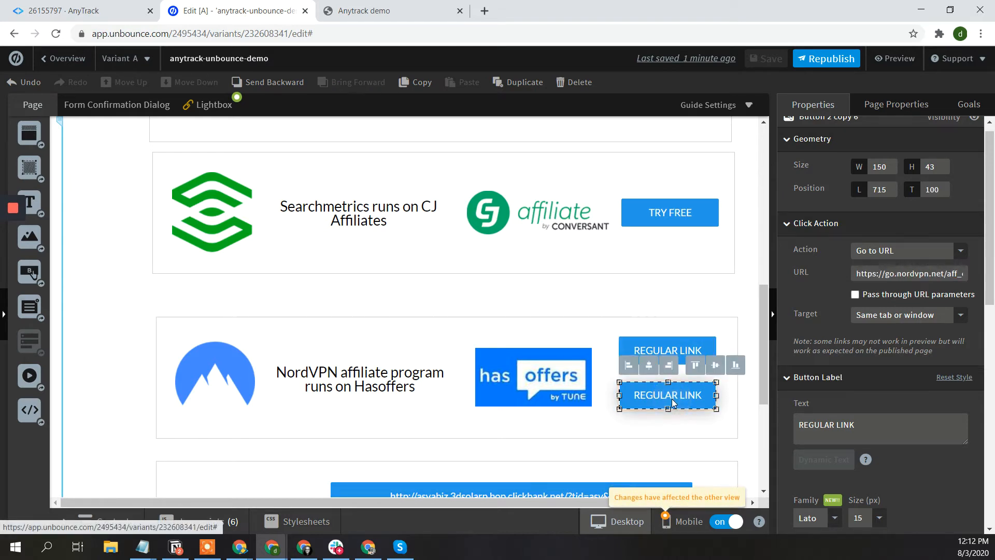
{"action": "left_click", "coordinate": [893, 270]}
{"action": "key", "text": "End"}
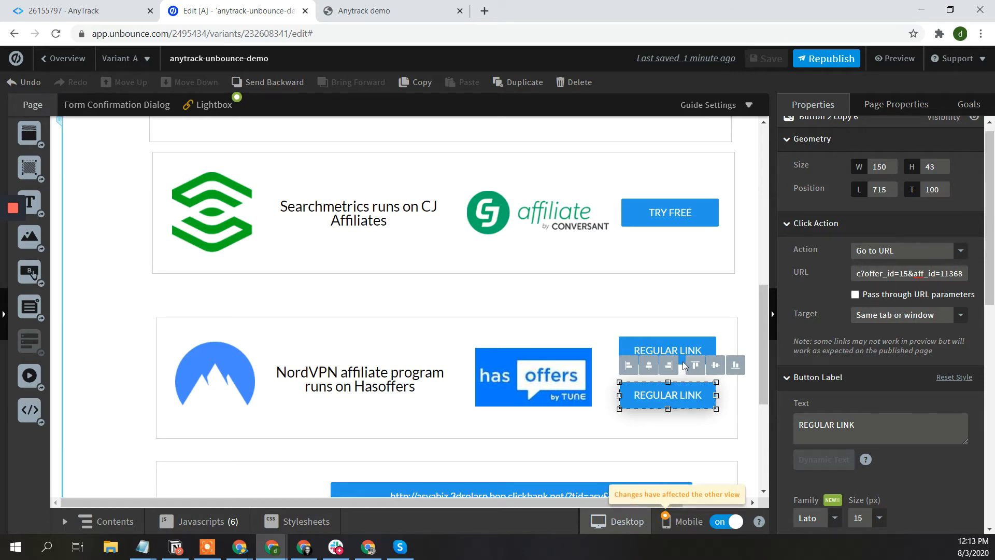
- Check the clickbank, flex short, CSS and Flex offers short link buttons, then republish
{"action": "scroll", "coordinate": [683, 365], "scroll_direction": "down", "scroll_amount": 3}
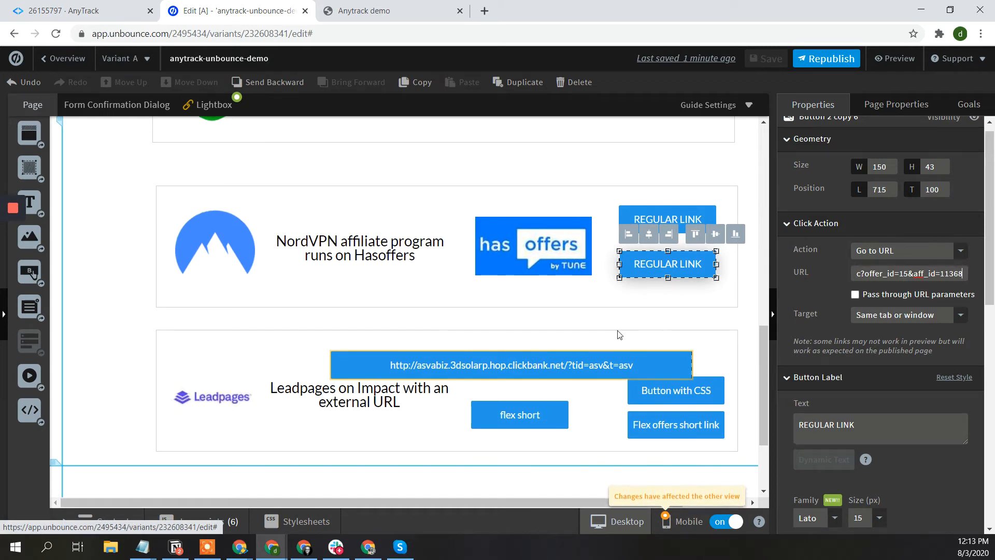
{"action": "left_click", "coordinate": [549, 364]}
{"action": "left_click", "coordinate": [520, 419]}
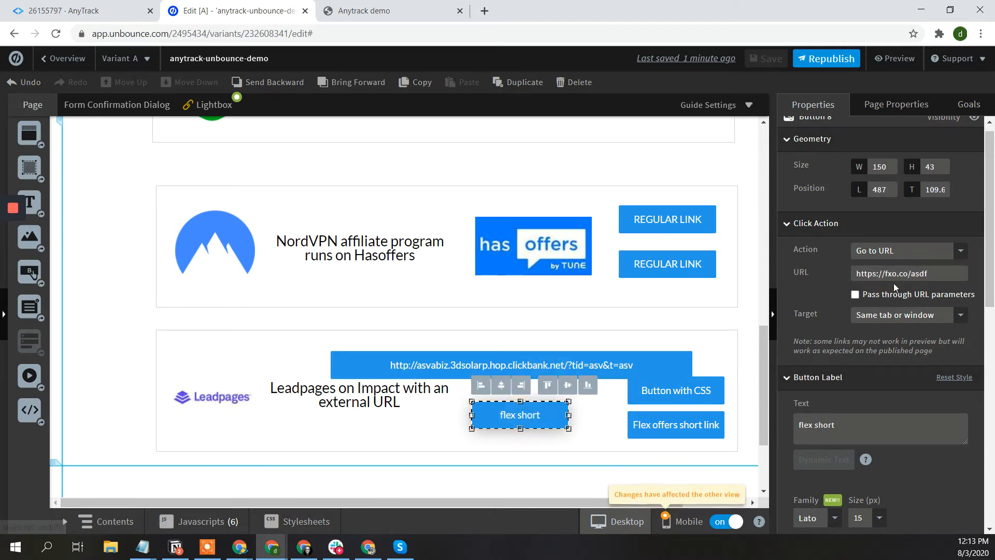
{"action": "left_click", "coordinate": [694, 392]}
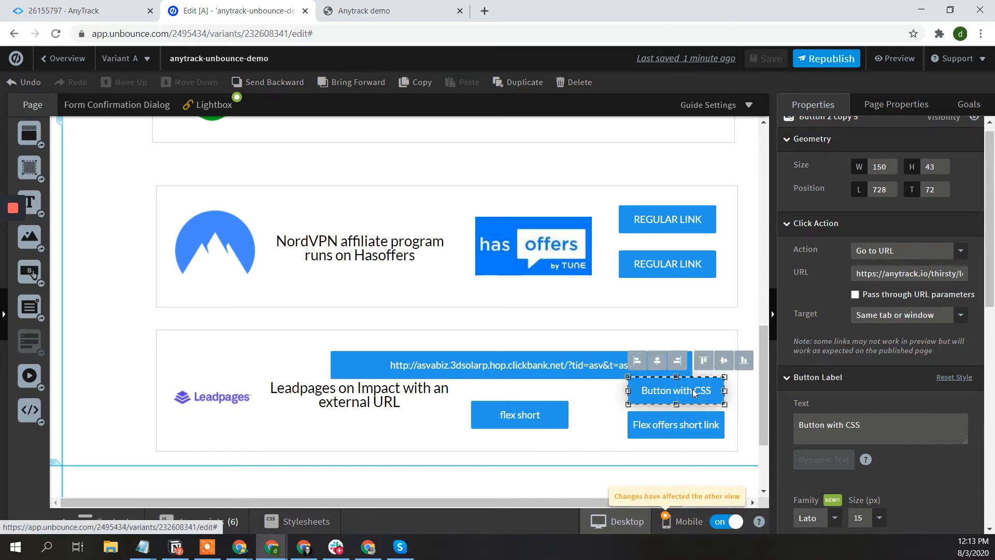
{"action": "left_click", "coordinate": [682, 426]}
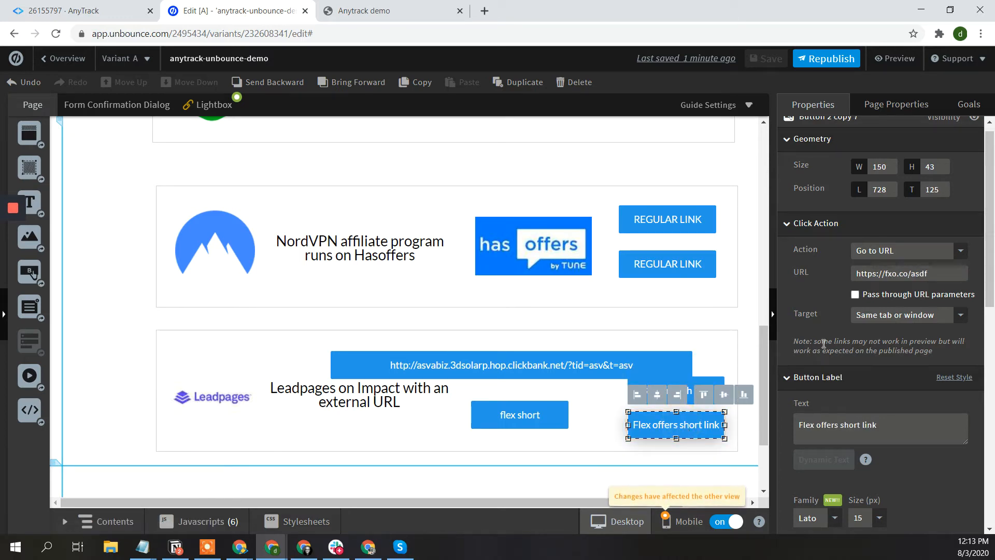
{"action": "scroll", "coordinate": [823, 343], "scroll_direction": "down", "scroll_amount": 2}
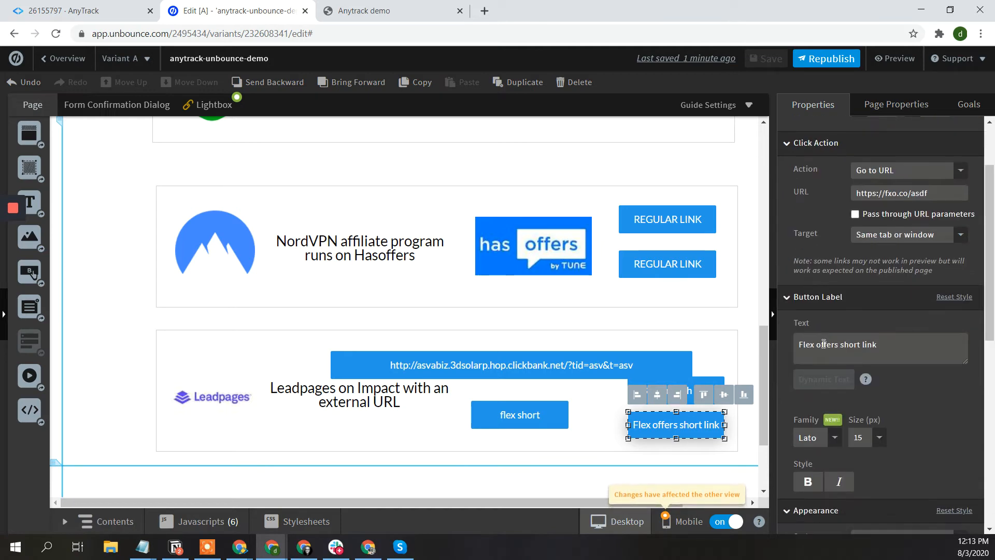
{"action": "scroll", "coordinate": [637, 343], "scroll_direction": "down", "scroll_amount": 2}
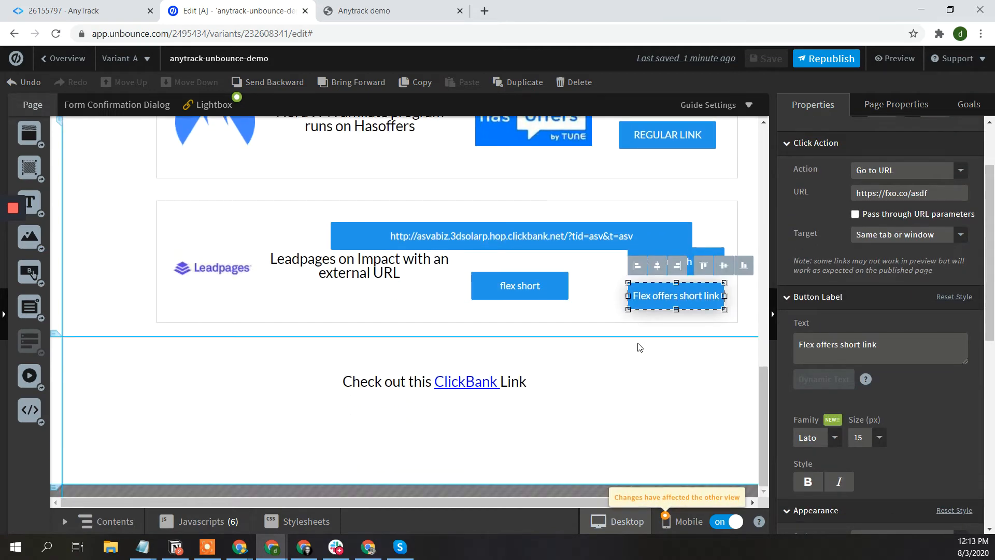
{"action": "left_click", "coordinate": [831, 61]}
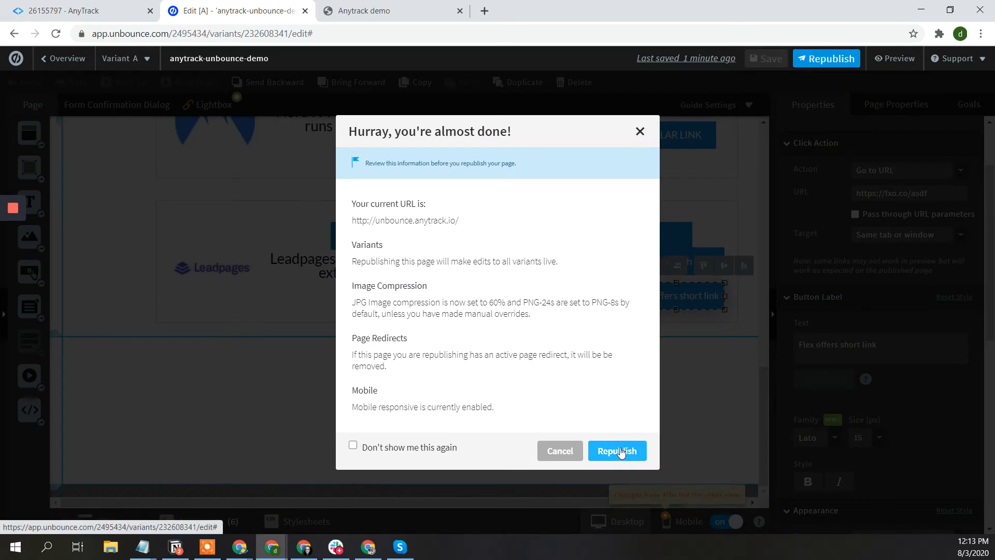
- Republish the Unbounce page live, save AnyTrack's Bing event mapping, and return to the demo page
{"action": "left_click", "coordinate": [621, 452]}
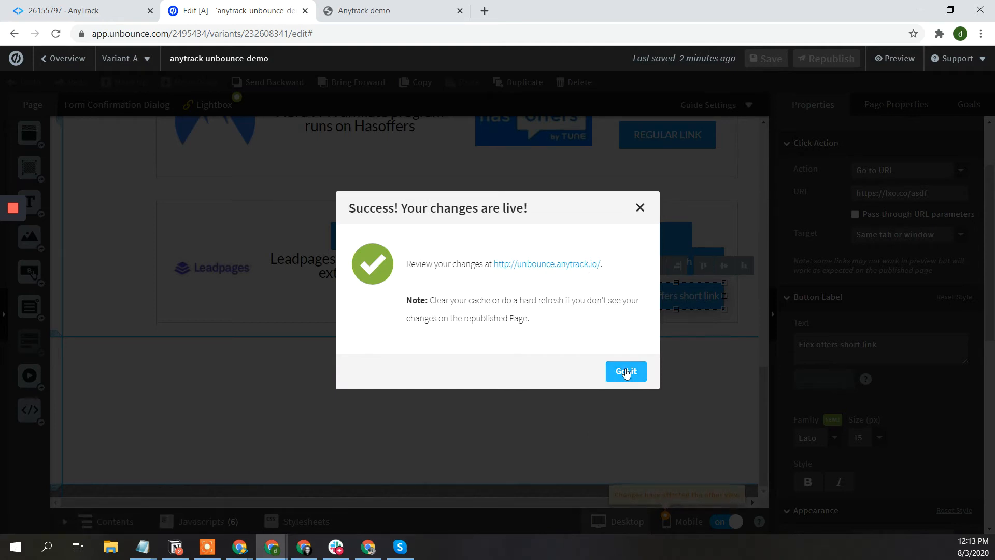
{"action": "left_click", "coordinate": [626, 372]}
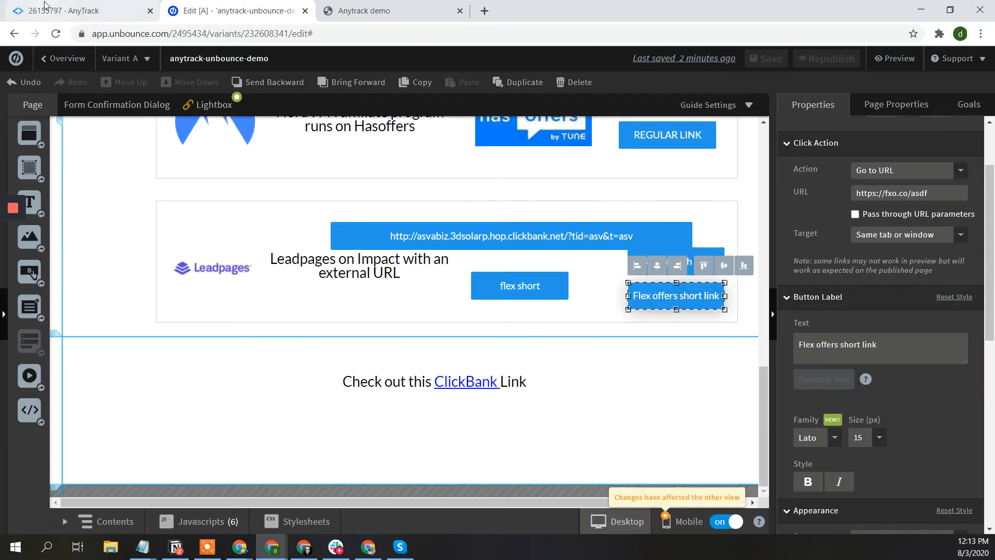
{"action": "left_click", "coordinate": [106, 16]}
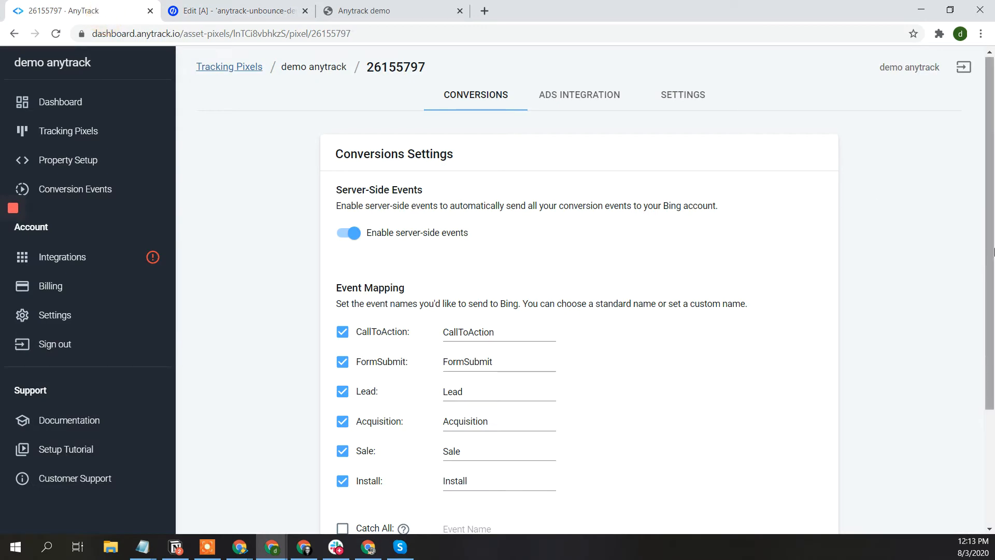
{"action": "scroll", "coordinate": [829, 363], "scroll_direction": "down", "scroll_amount": 3}
{"action": "left_click", "coordinate": [808, 441]}
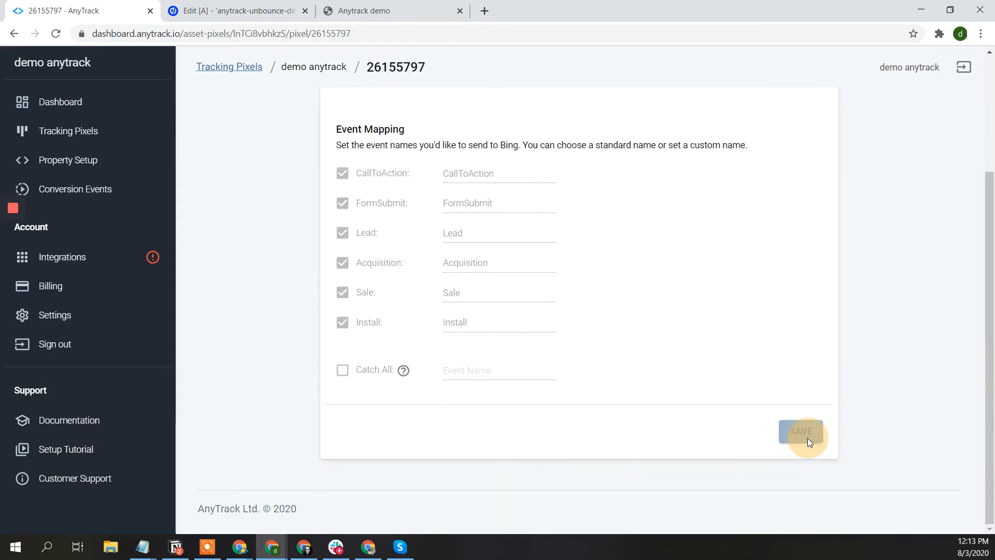
{"action": "left_click", "coordinate": [240, 9]}
{"action": "left_click", "coordinate": [371, 11]}
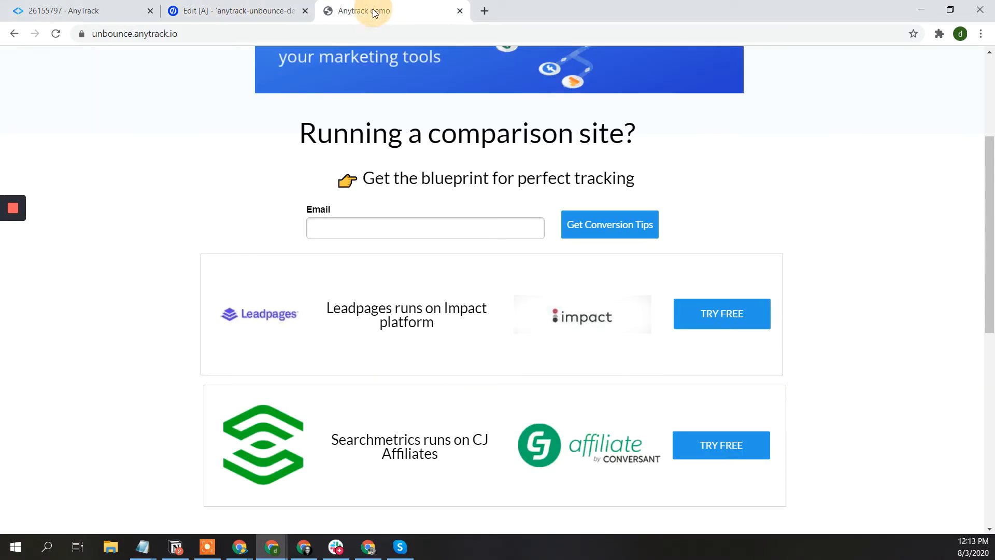
- Reload the unbounce.anytrack.io demo page and move the Google Analytics window over it
{"action": "left_click", "coordinate": [352, 39]}
{"action": "key", "text": "Return"}
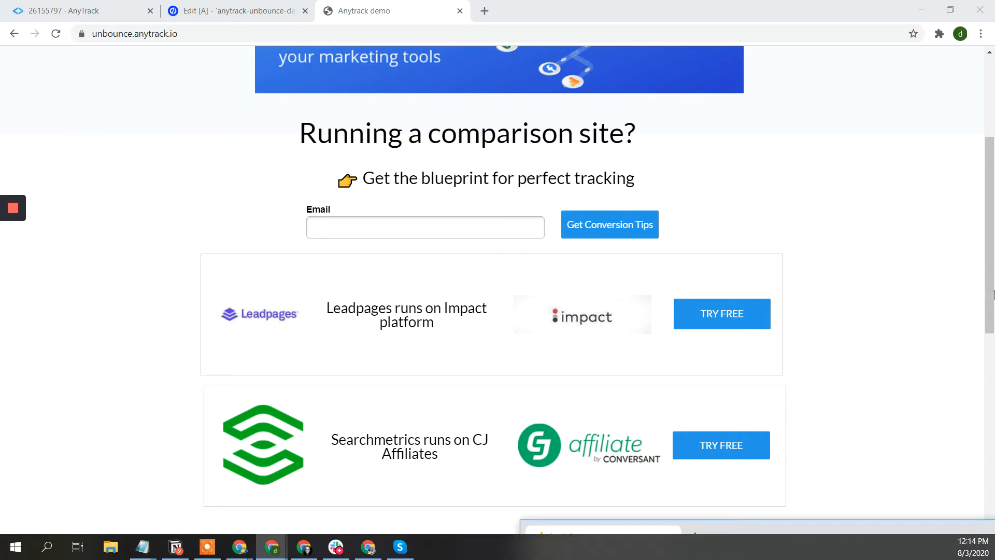
{"action": "left_click_drag", "start_coordinate": [993, 295], "coordinate": [389, 59]}
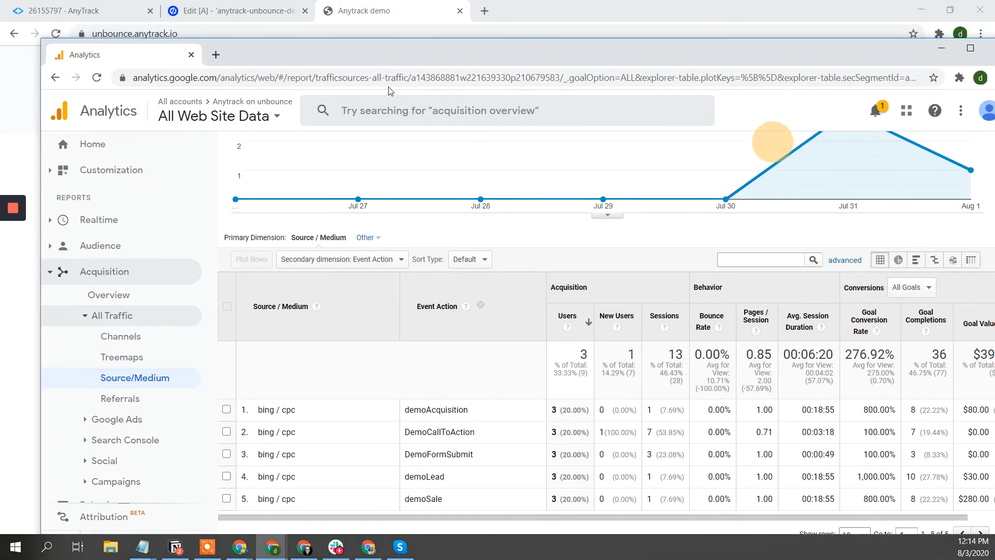
- Open Google Analytics' Realtime > Events report
{"action": "left_click", "coordinate": [98, 222]}
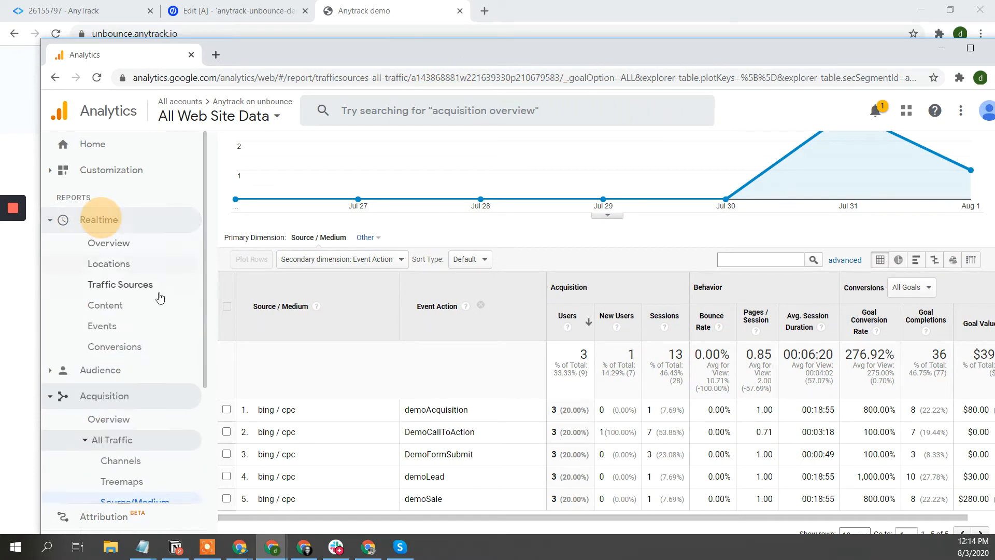
{"action": "left_click", "coordinate": [104, 327]}
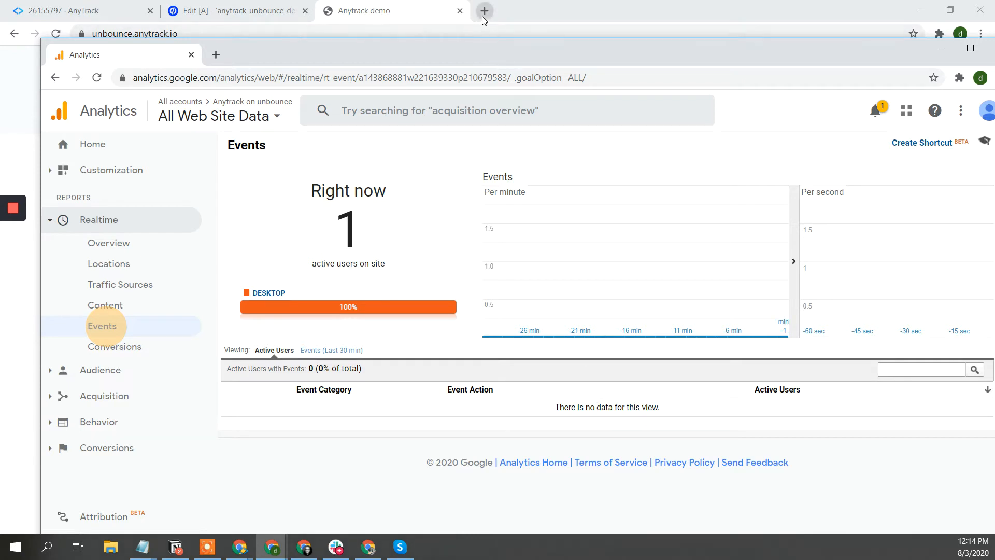
- Open both the Leadpages and Searchmetrics TRY FREE affiliate offers as test clicks
{"action": "left_click", "coordinate": [433, 16]}
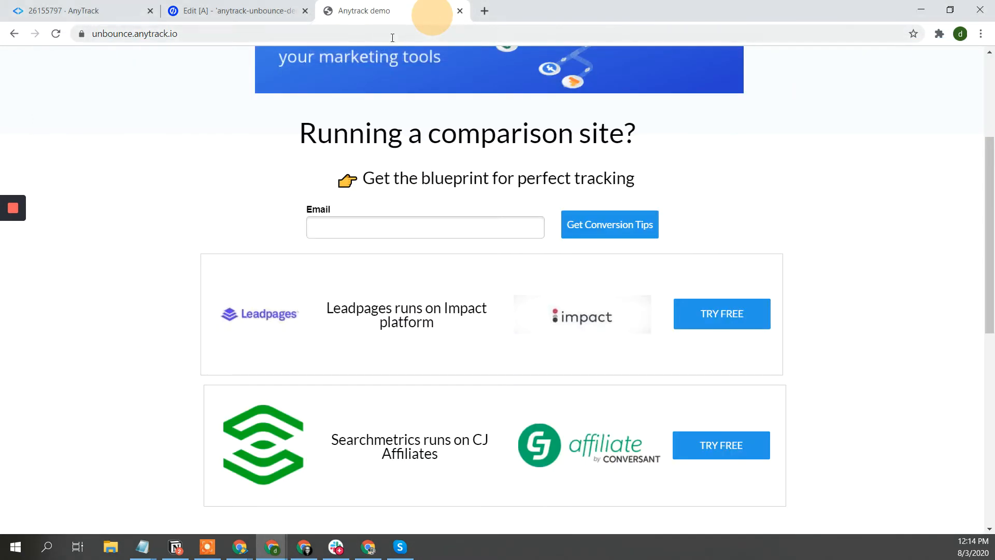
{"action": "left_click", "coordinate": [732, 313]}
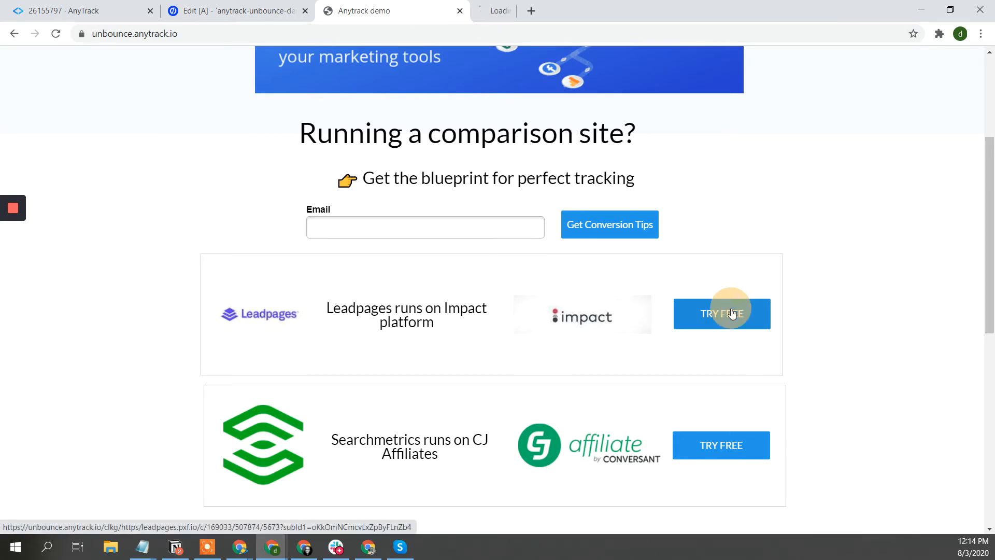
{"action": "left_click", "coordinate": [717, 446]}
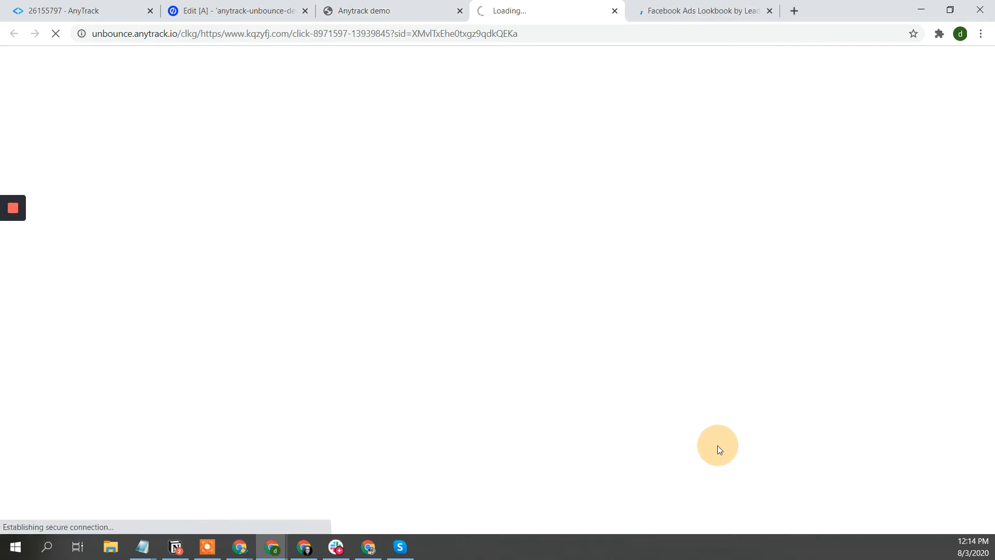
{"action": "left_click", "coordinate": [412, 9]}
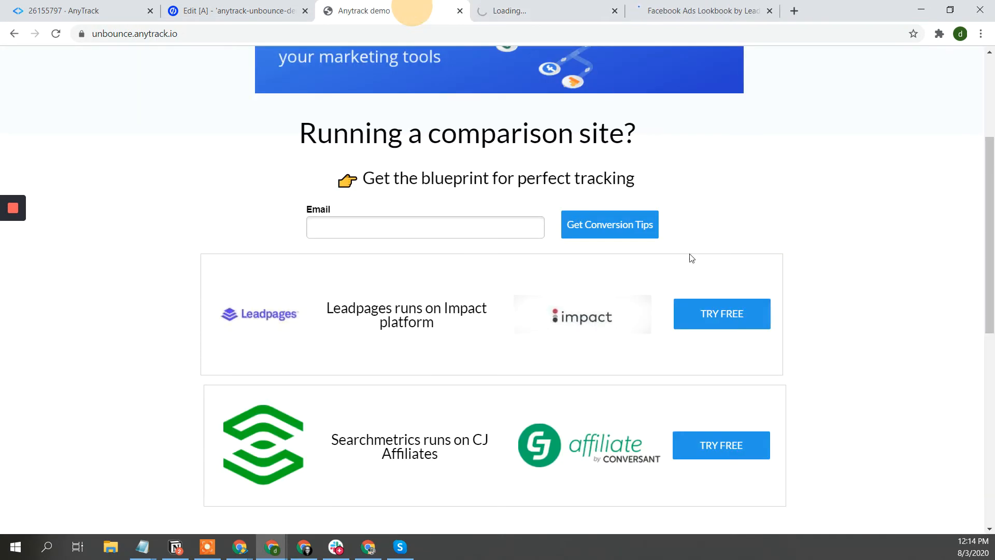
- Submit a test email address through the Get Conversion Tips signup form
{"action": "left_click", "coordinate": [398, 223]}
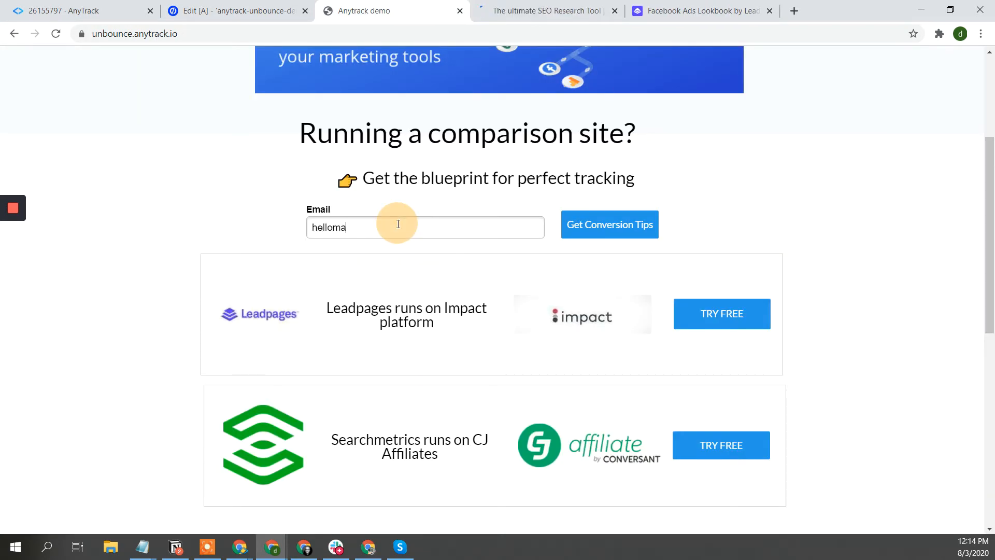
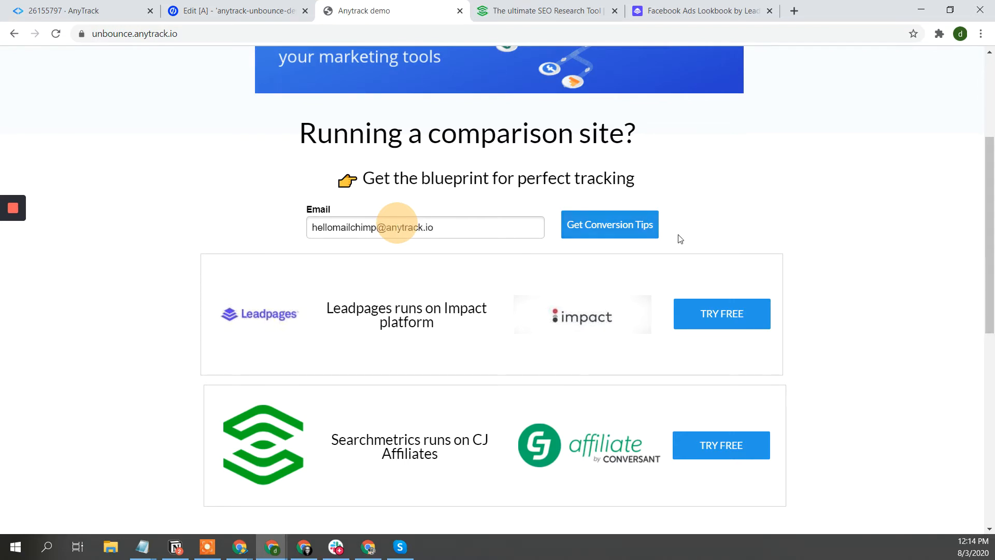
{"action": "left_click", "coordinate": [606, 234]}
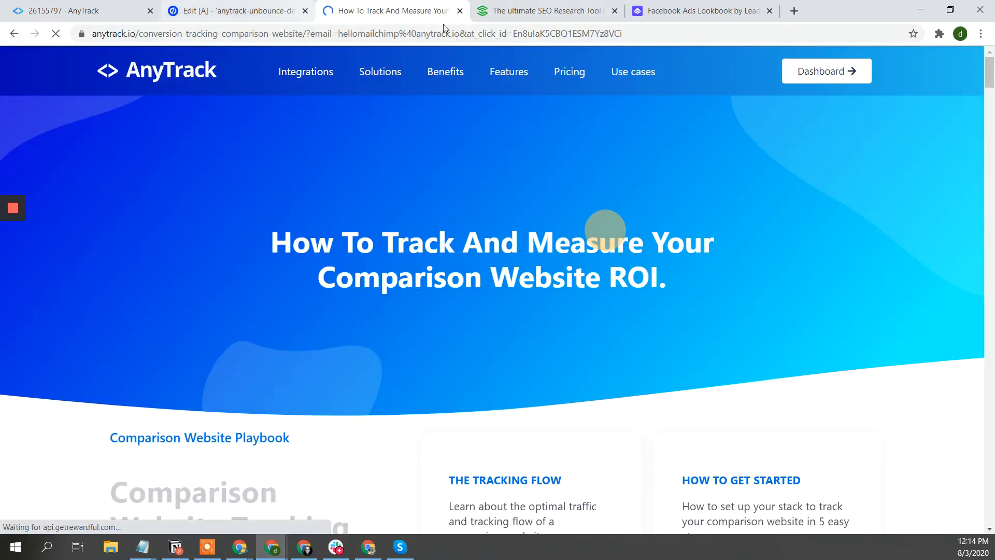
{"action": "key", "text": "alt+Tab"}
- Show Realtime Conversions goal hits for the last 30 minutes: Sale 4, Lead 3, Acquisition 3, CallToAction 2, FormSubmit 1
{"action": "left_click", "coordinate": [717, 48]}
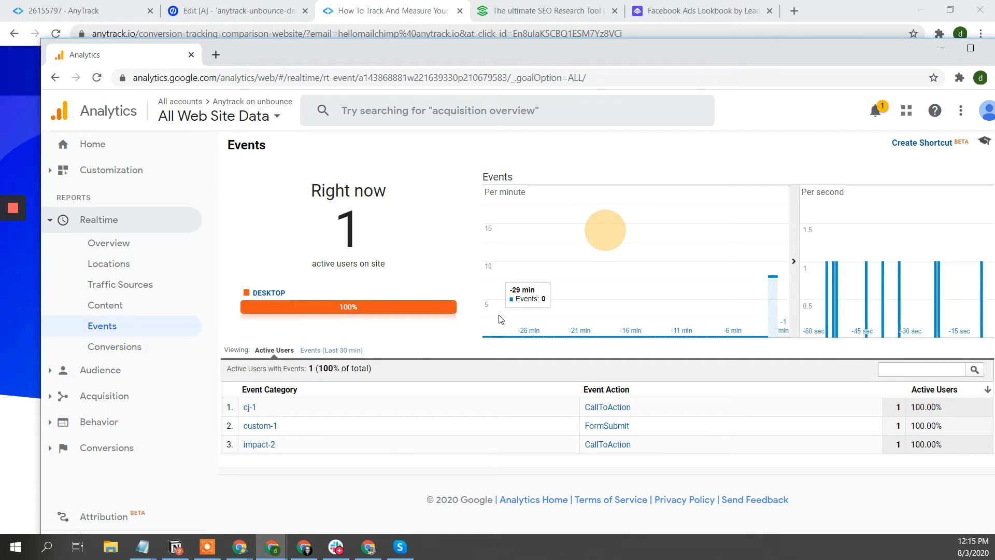
{"action": "left_click", "coordinate": [133, 348]}
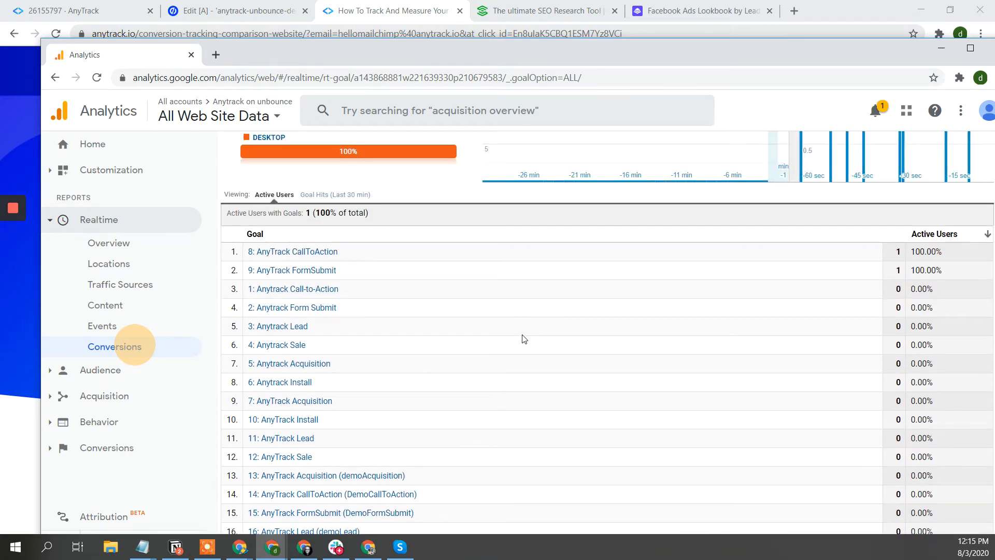
{"action": "left_click", "coordinate": [117, 325]}
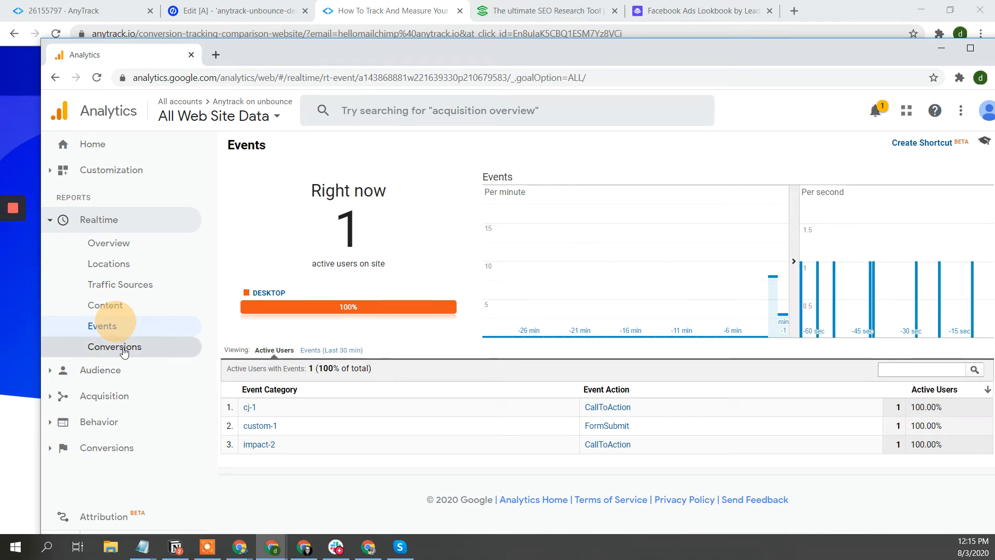
{"action": "left_click", "coordinate": [124, 348]}
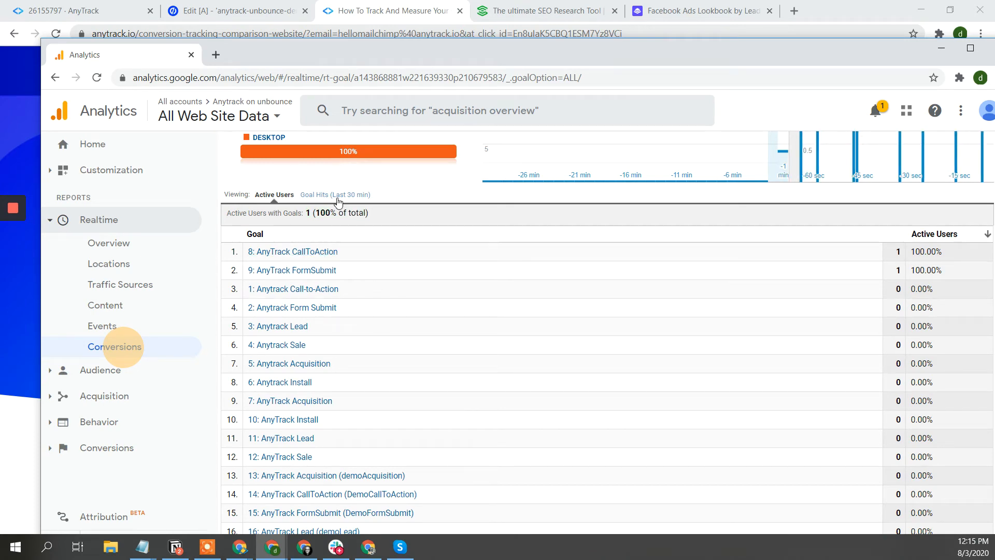
{"action": "left_click", "coordinate": [321, 194]}
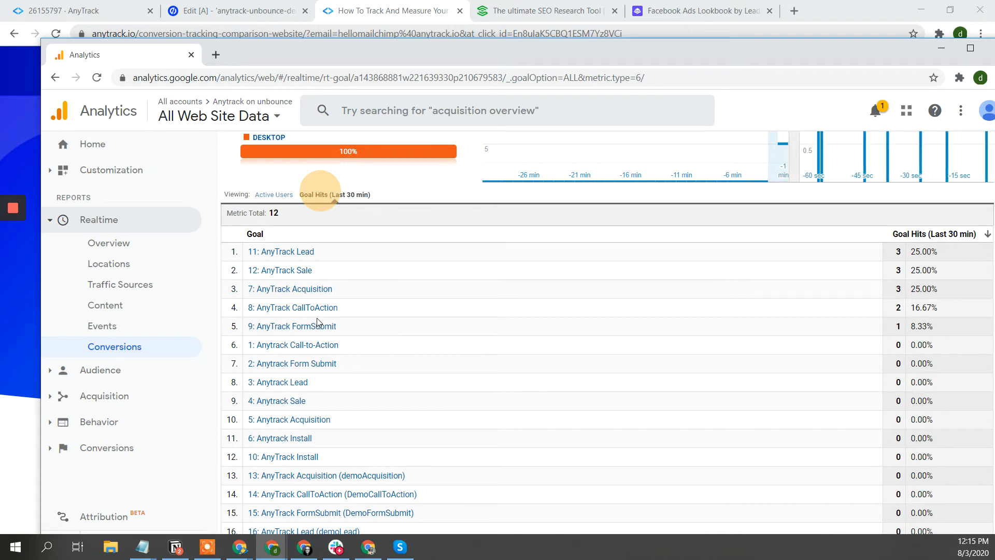
{"action": "left_click", "coordinate": [114, 397]}
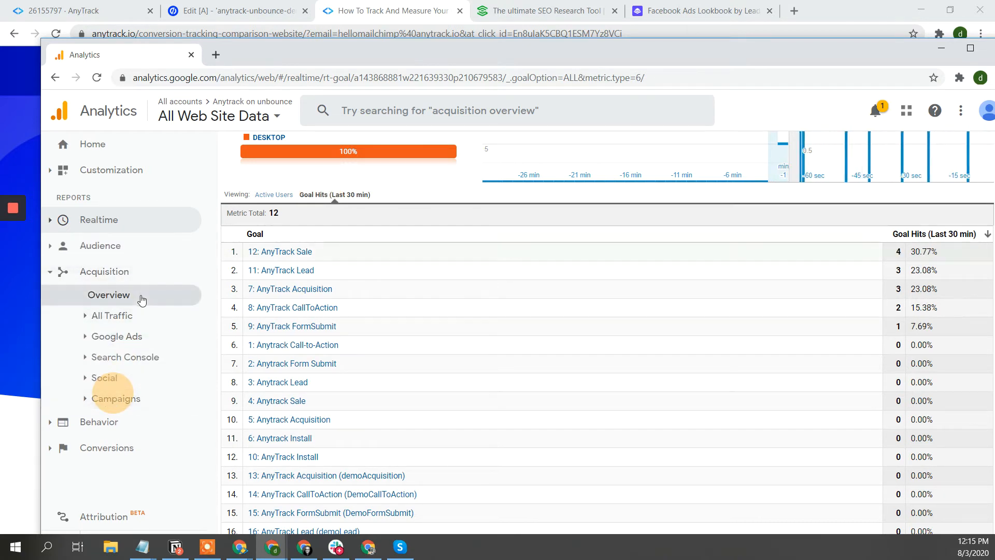
- Open the All Traffic Source/Medium report crediting bing / cpc with 69 completions worth $754.00
{"action": "left_click", "coordinate": [113, 317]}
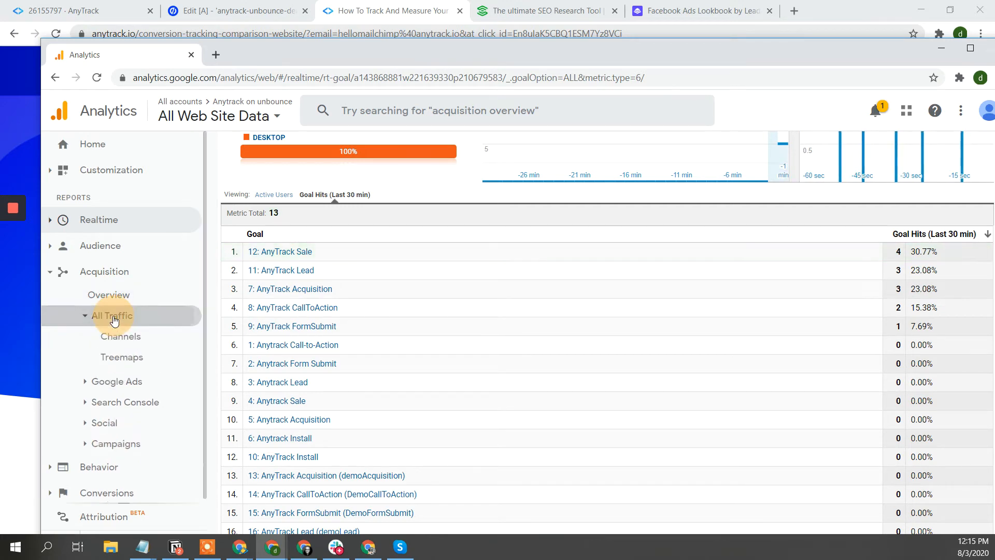
{"action": "left_click", "coordinate": [132, 378]}
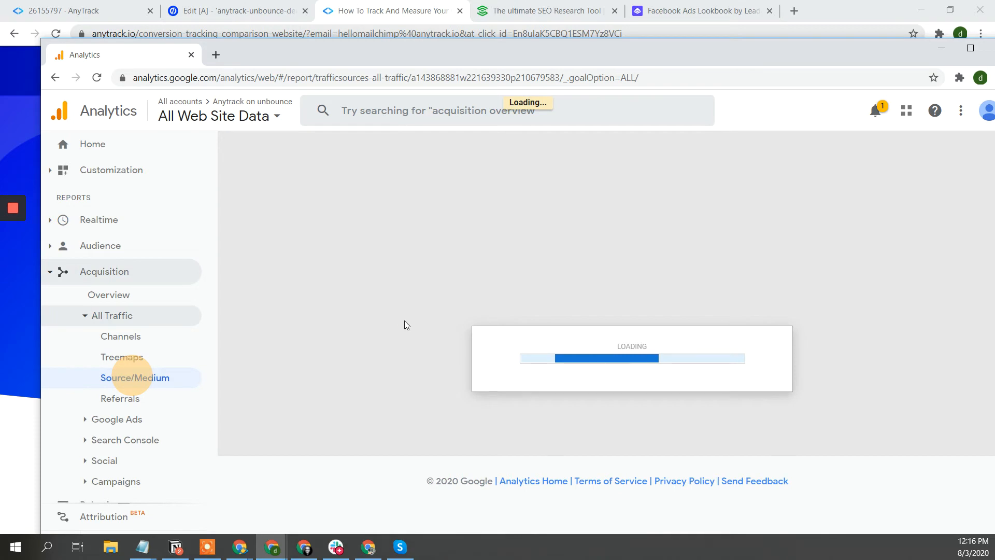
{"action": "scroll", "coordinate": [775, 368], "scroll_direction": "down", "scroll_amount": 1}
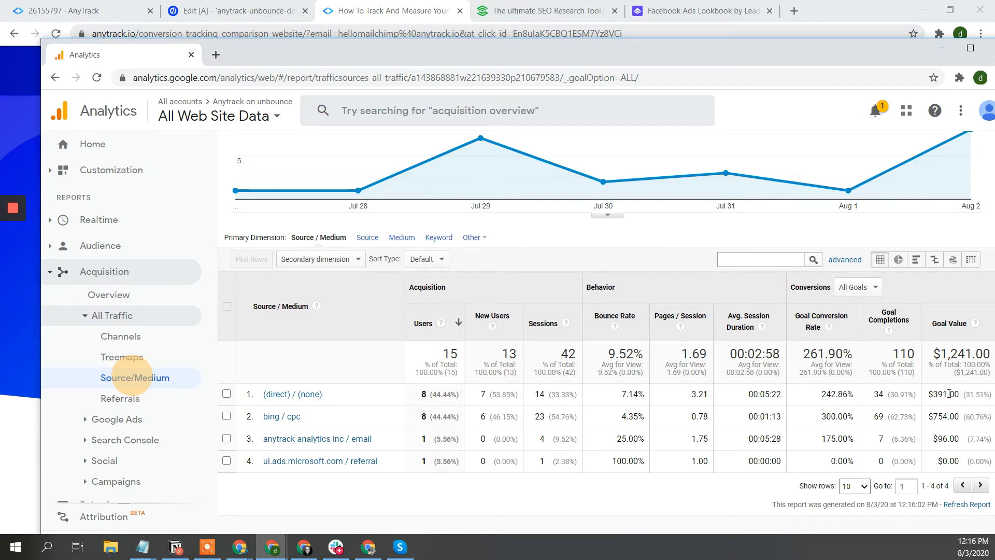
{"action": "left_click", "coordinate": [111, 11]}
{"action": "left_click", "coordinate": [110, 11]}
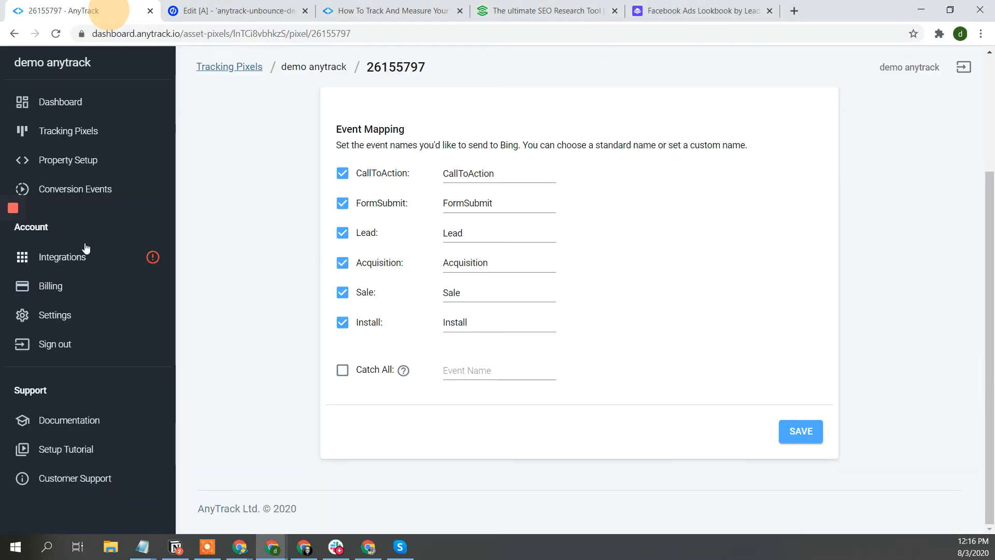
- Copy the integromat integration's postback URL and open its debugger log of received payloads
{"action": "left_click", "coordinate": [80, 259]}
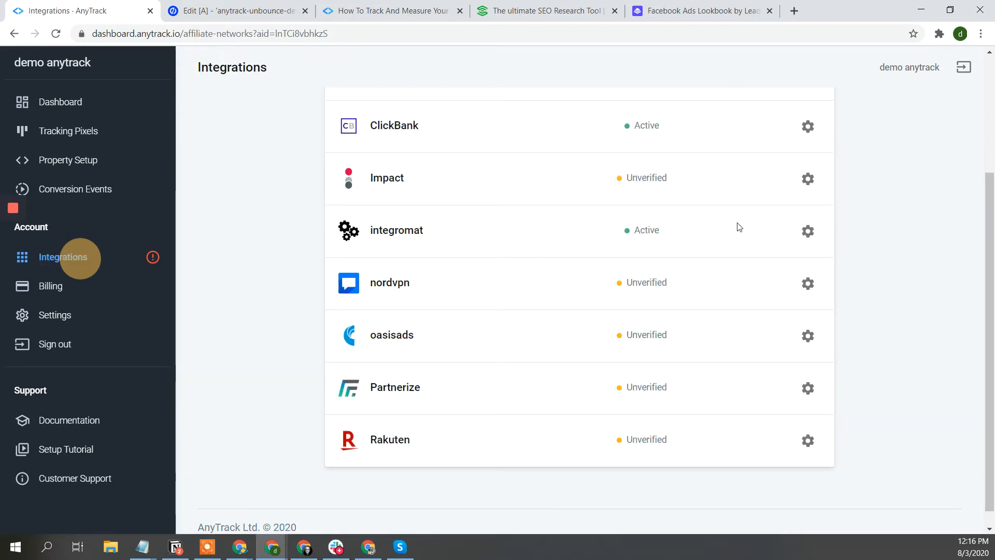
{"action": "left_click", "coordinate": [383, 235]}
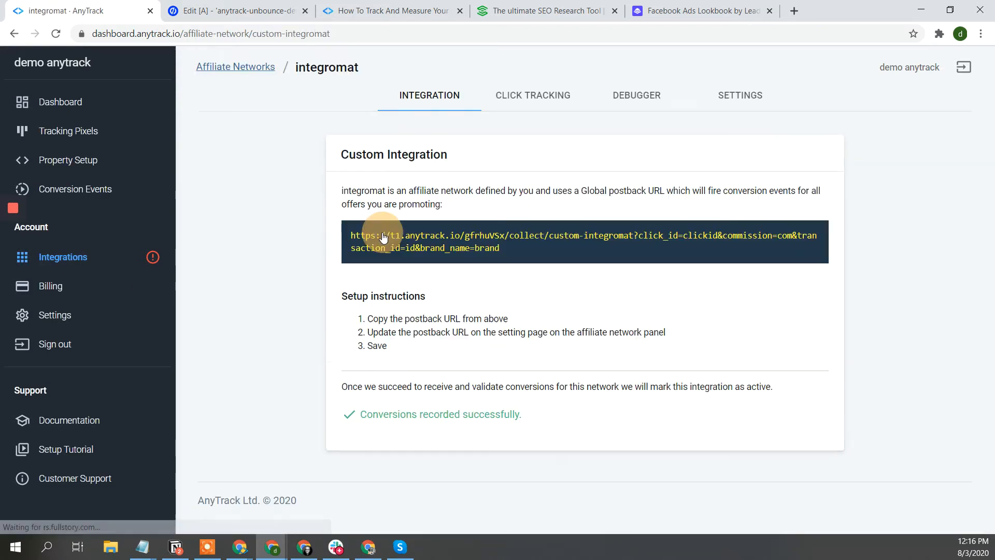
{"action": "left_click", "coordinate": [617, 257]}
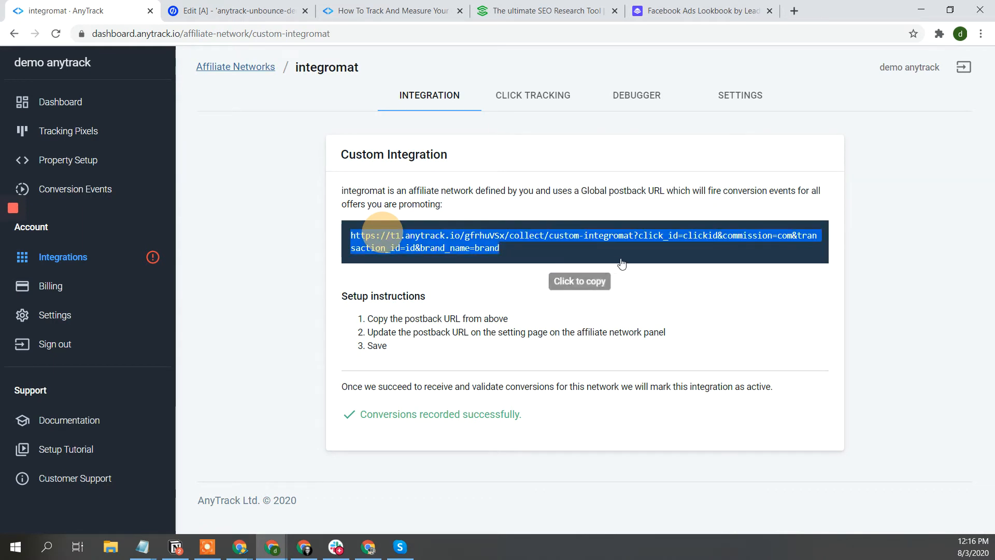
{"action": "left_click", "coordinate": [632, 101]}
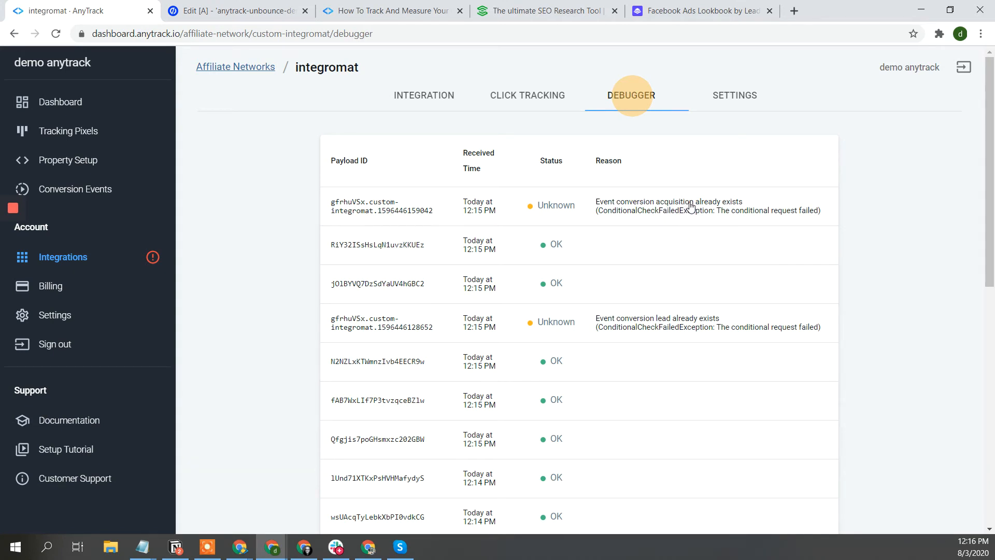
- Inspect the JSON of the integromat sale payload
{"action": "left_click", "coordinate": [677, 249]}
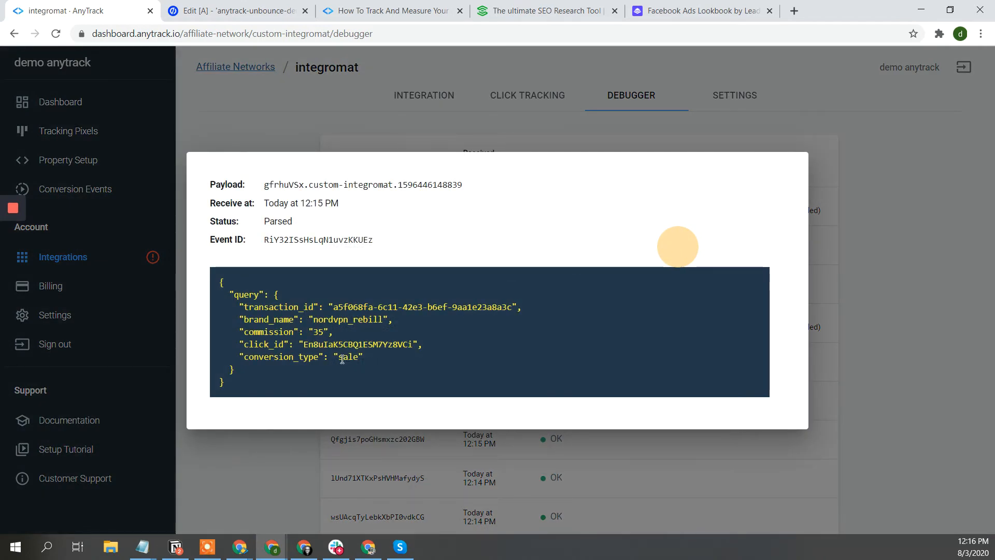
{"action": "double_click", "coordinate": [344, 358]}
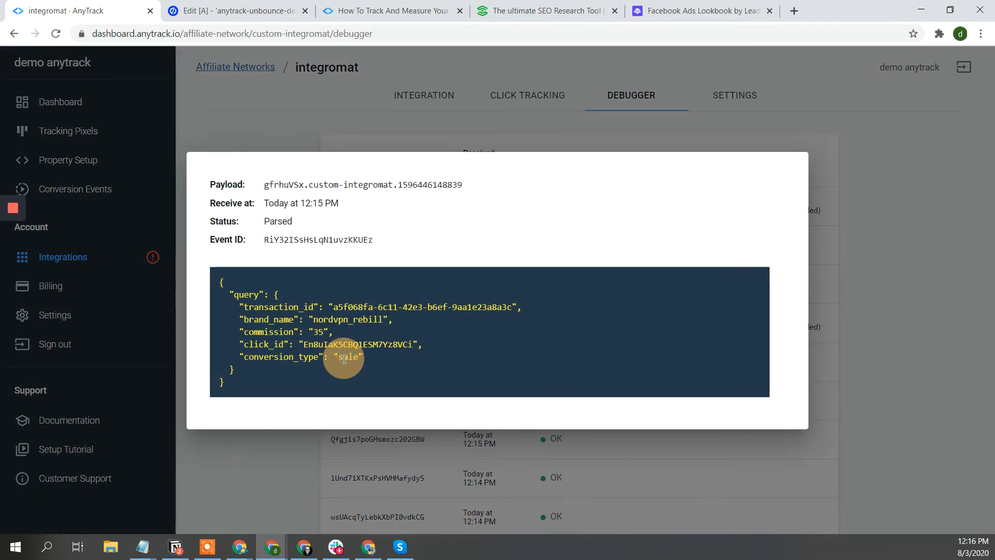
{"action": "left_click", "coordinate": [394, 357]}
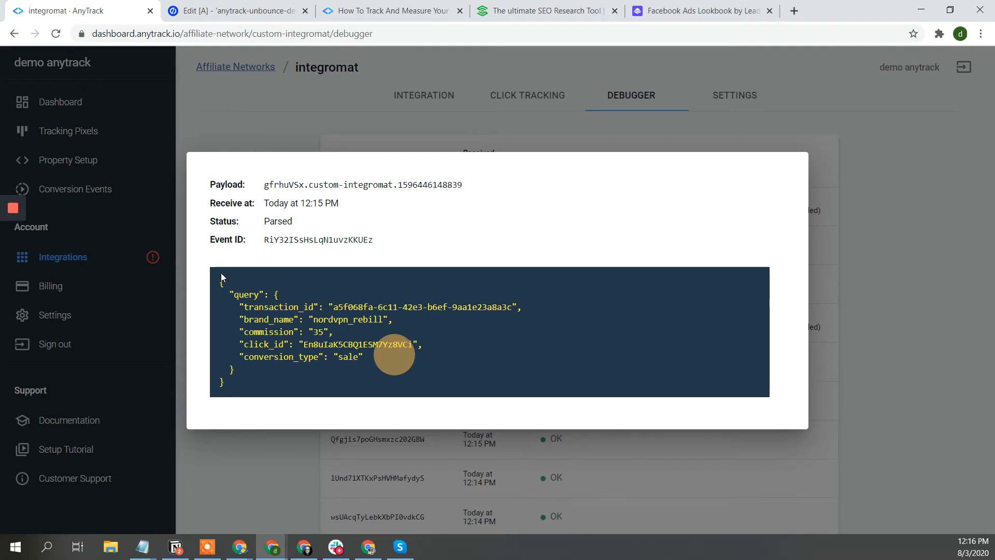
{"action": "left_click_drag", "start_coordinate": [220, 279], "coordinate": [418, 378]}
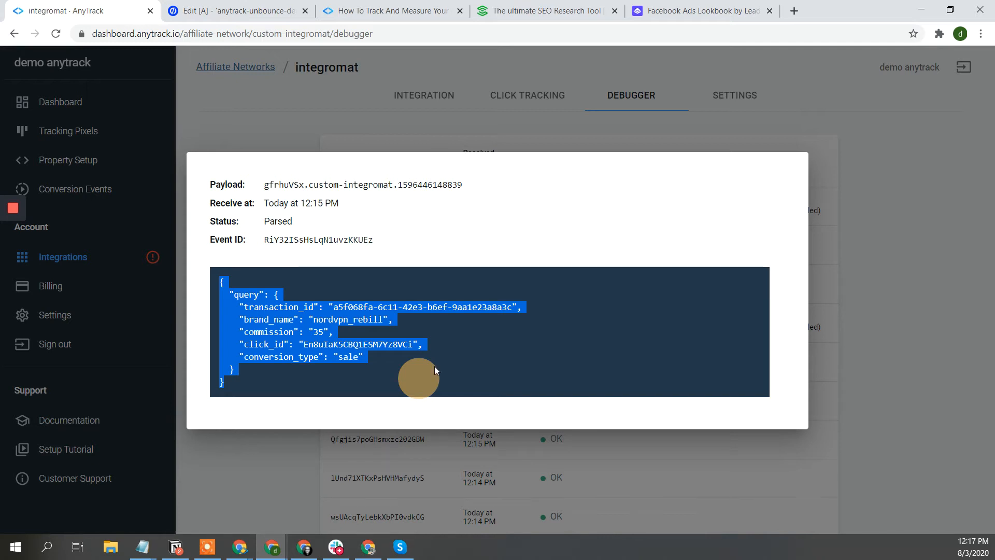
{"action": "key", "text": "Escape"}
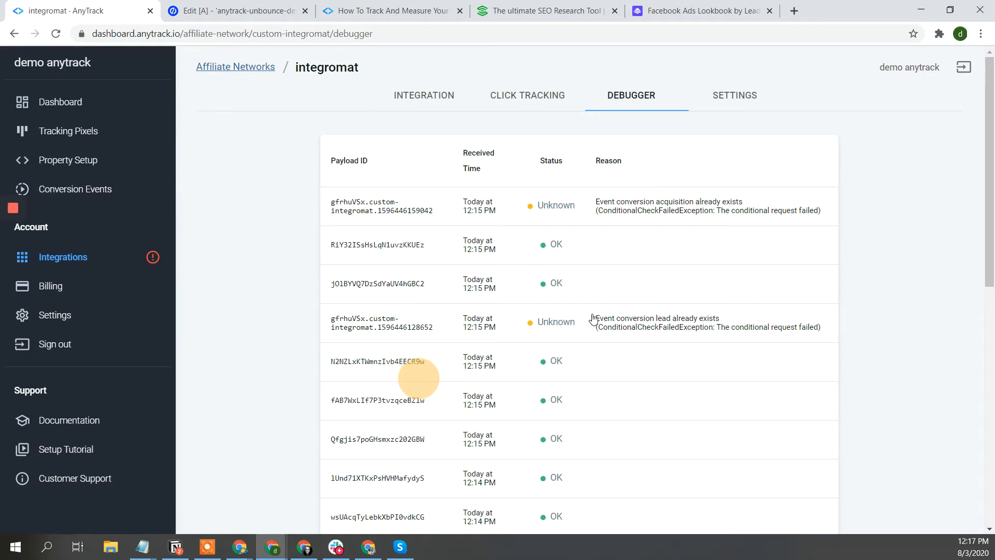
- Inspect the first Unknown-status payload, then go to the Conversion Events browser
{"action": "left_click", "coordinate": [642, 207]}
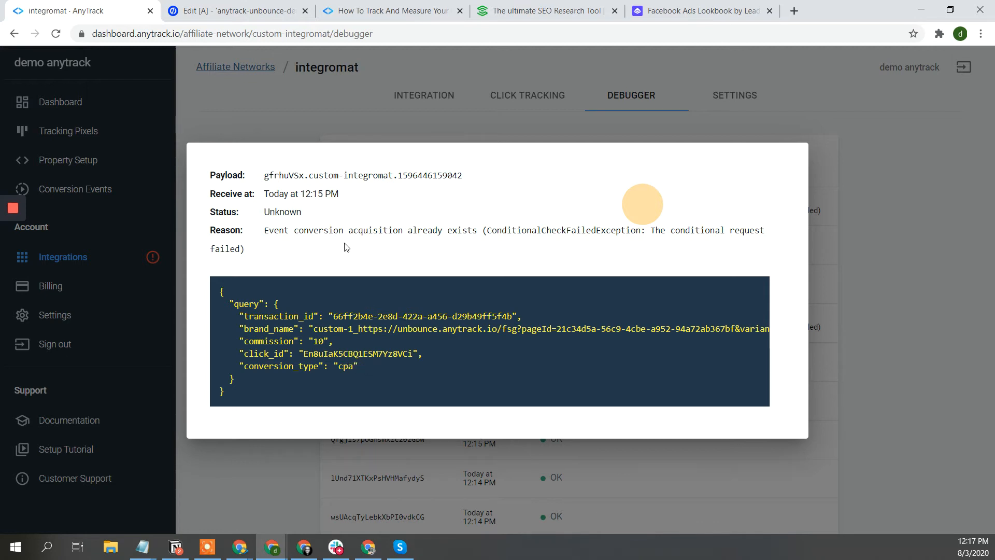
{"action": "left_click", "coordinate": [346, 129]}
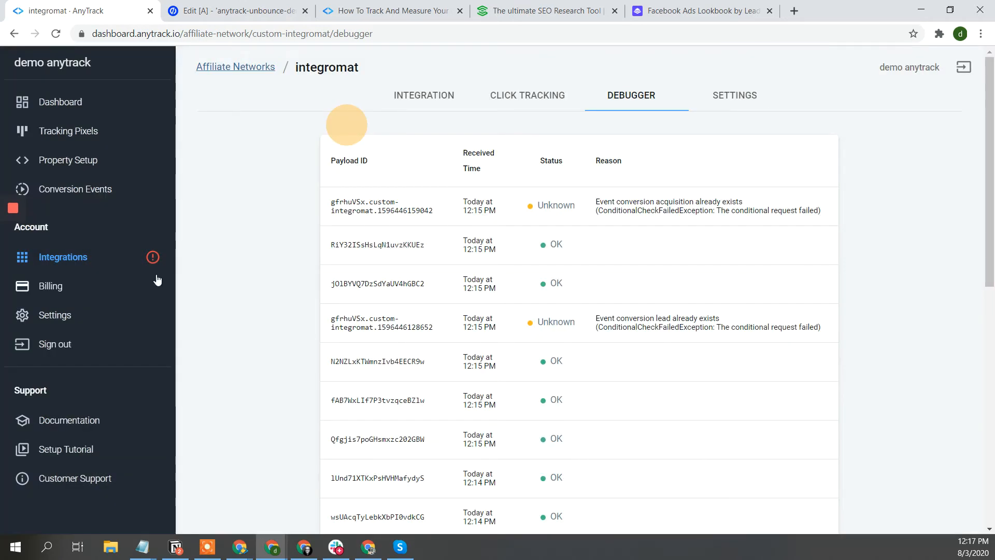
{"action": "left_click", "coordinate": [96, 193]}
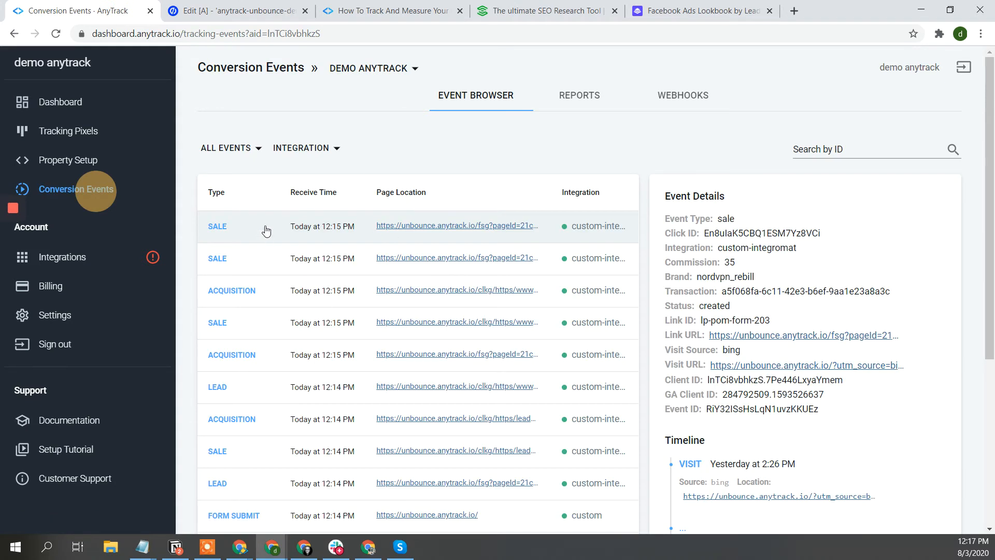
- Check the latest sale event's details, confirming bing as visit source in its timeline
{"action": "left_click", "coordinate": [265, 227]}
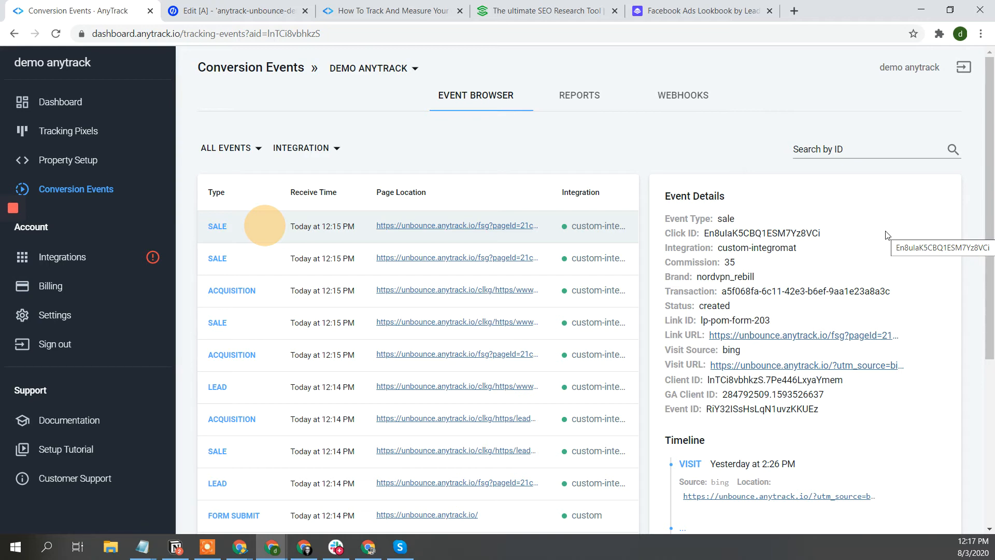
{"action": "scroll", "coordinate": [886, 234], "scroll_direction": "down", "scroll_amount": 3}
{"action": "scroll", "coordinate": [887, 236], "scroll_direction": "down", "scroll_amount": 1}
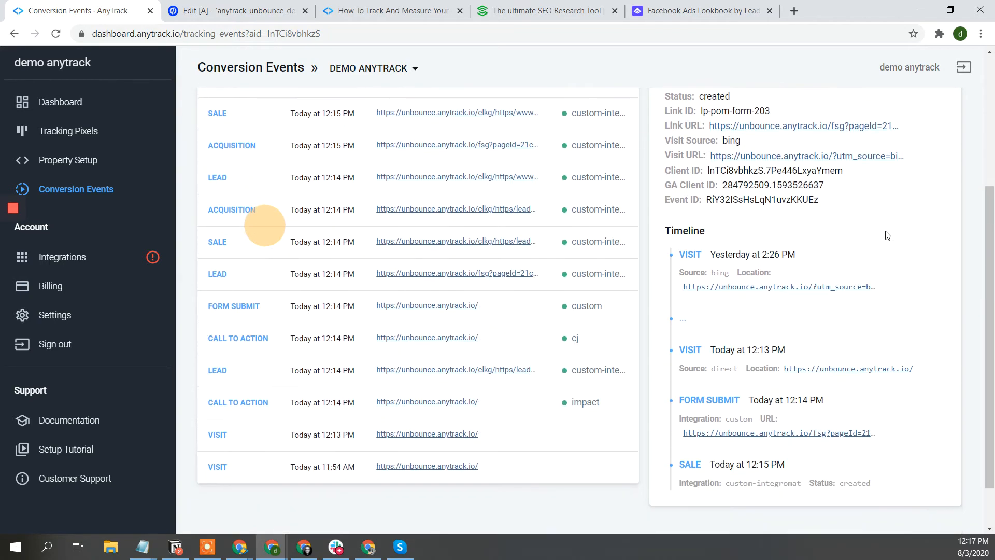
{"action": "mouse_move", "coordinate": [761, 257]}
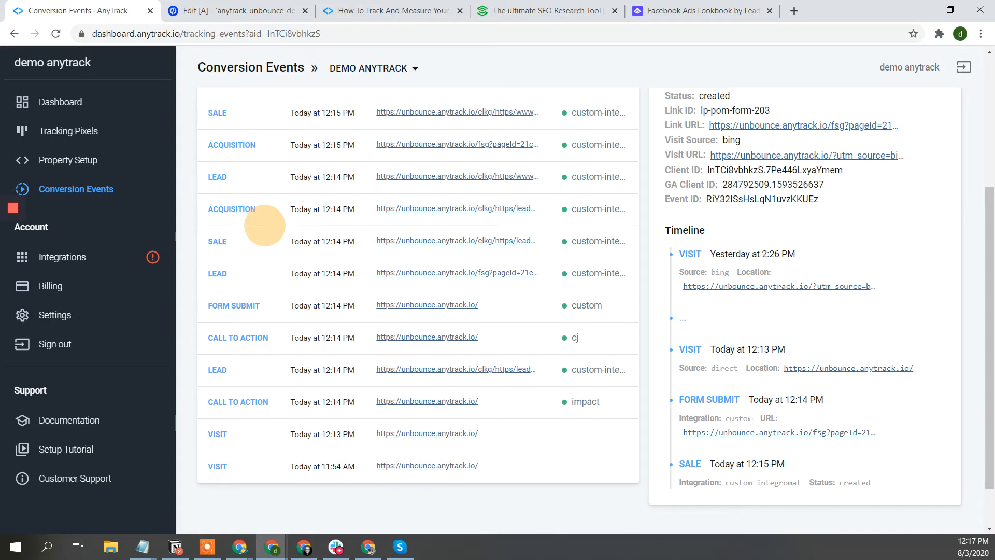
{"action": "scroll", "coordinate": [746, 311], "scroll_direction": "up", "scroll_amount": 2}
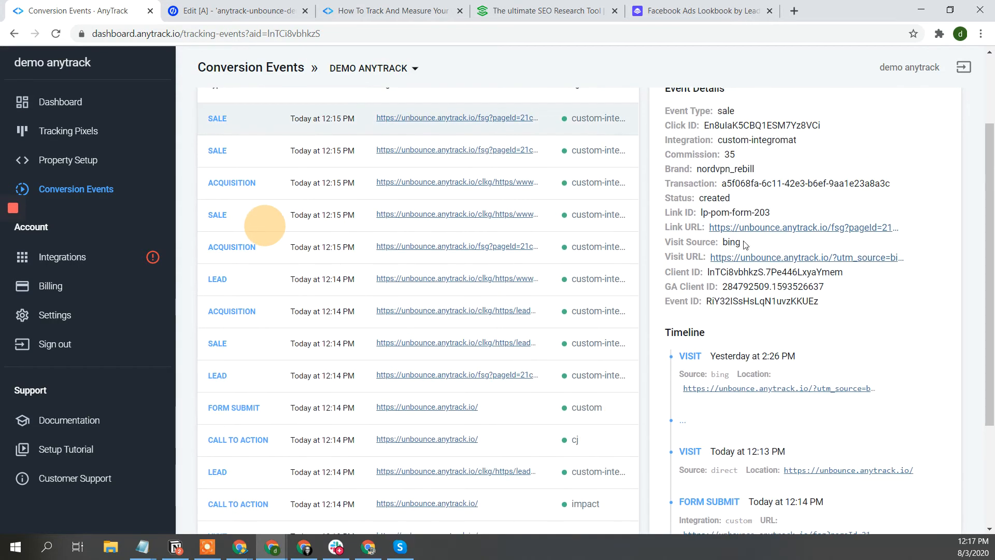
{"action": "double_click", "coordinate": [732, 242]}
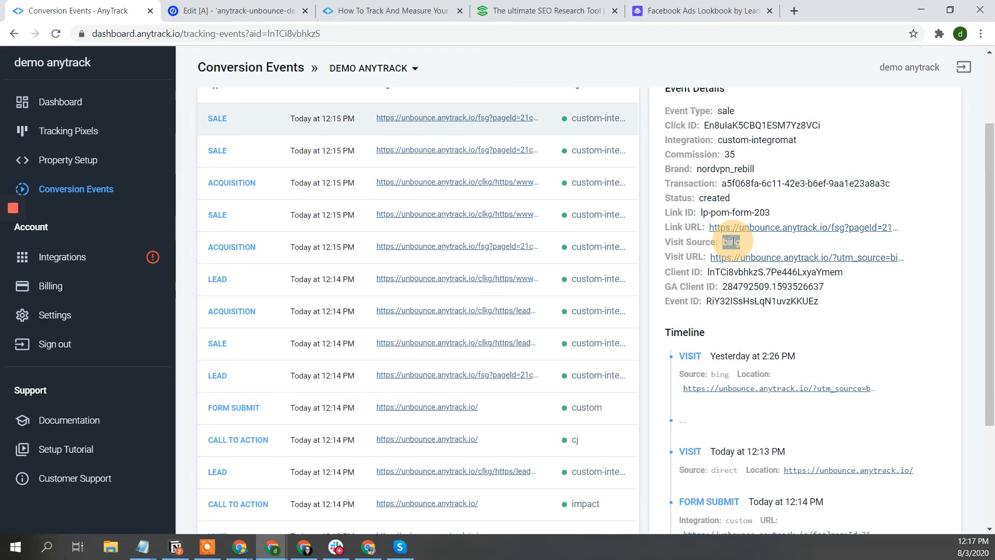
{"action": "triple_click", "coordinate": [720, 375]}
{"action": "scroll", "coordinate": [719, 374], "scroll_direction": "down", "scroll_amount": 3}
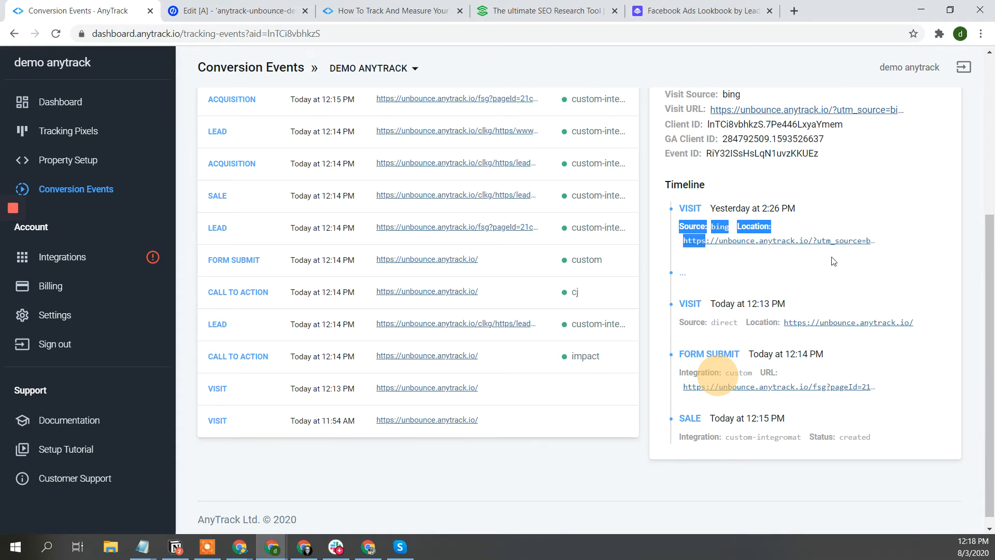
{"action": "left_click", "coordinate": [717, 229]}
{"action": "triple_click", "coordinate": [717, 229]}
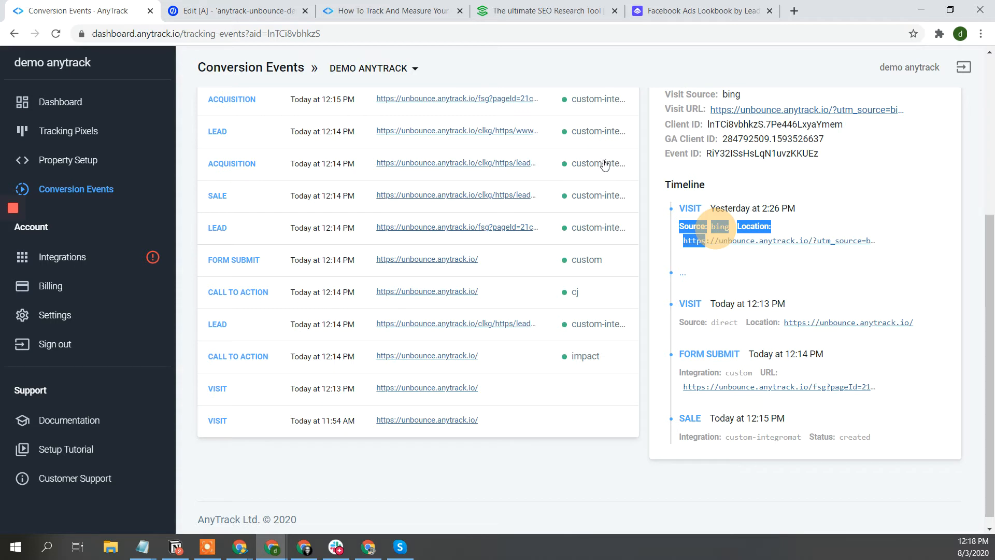
- Review the acquisition, lead and nordvpn_rebill sale event details
{"action": "left_click", "coordinate": [274, 170]}
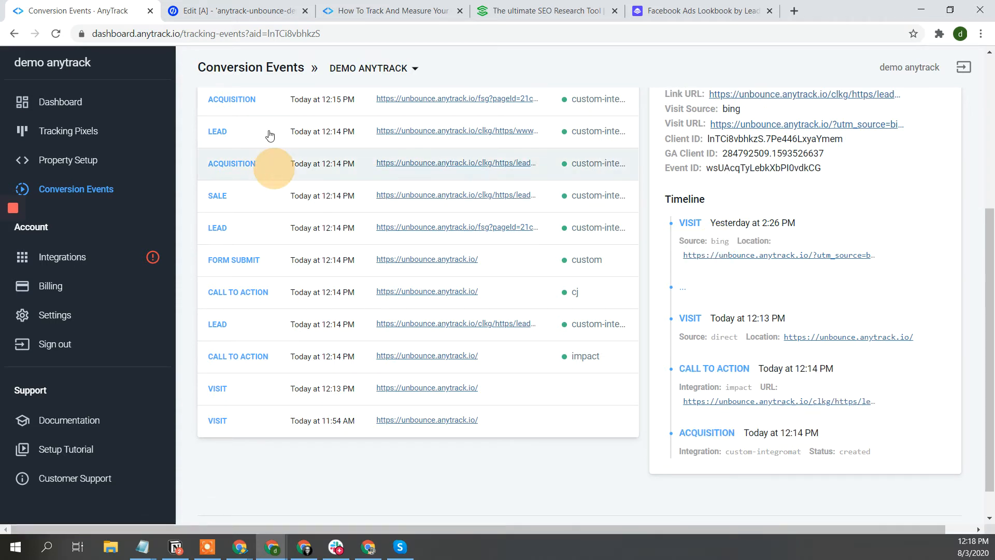
{"action": "left_click", "coordinate": [268, 134]}
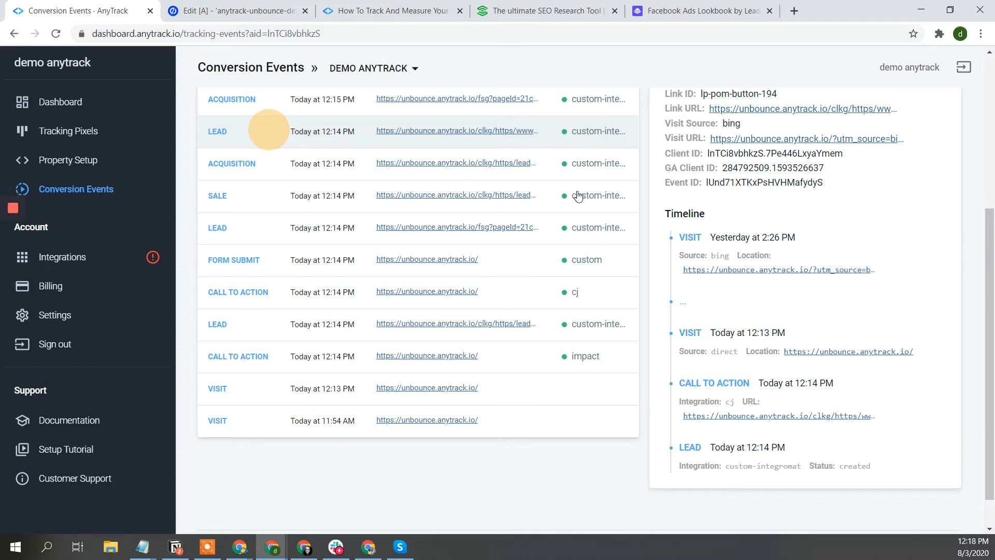
{"action": "scroll", "coordinate": [579, 196], "scroll_direction": "up", "scroll_amount": 3}
{"action": "scroll", "coordinate": [578, 196], "scroll_direction": "up", "scroll_amount": 3}
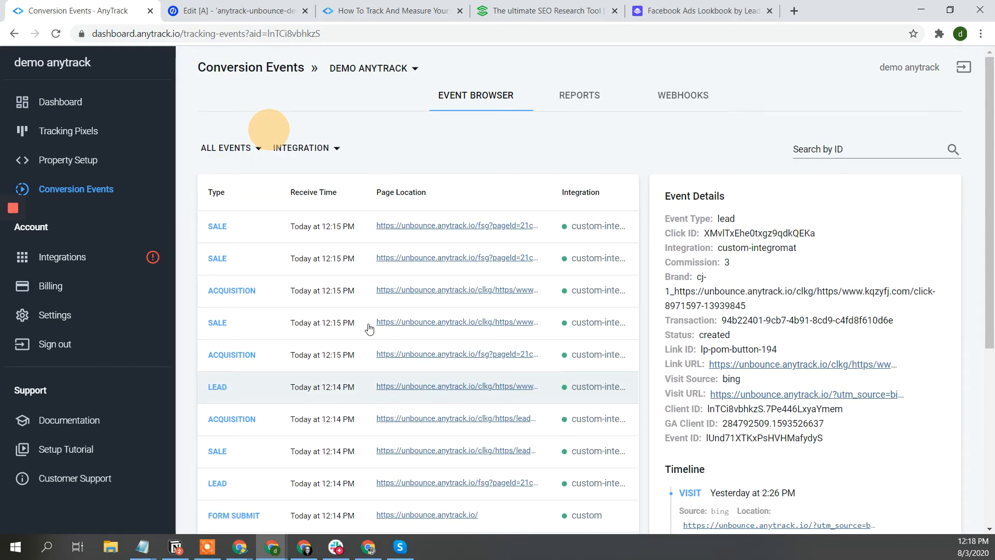
{"action": "left_click", "coordinate": [250, 325]}
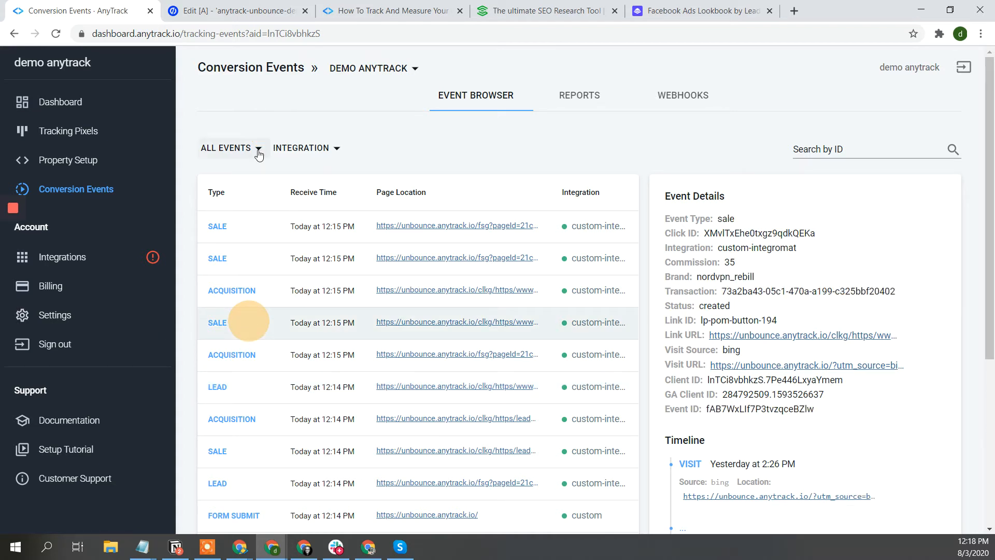
{"action": "mouse_move", "coordinate": [7, 229]}
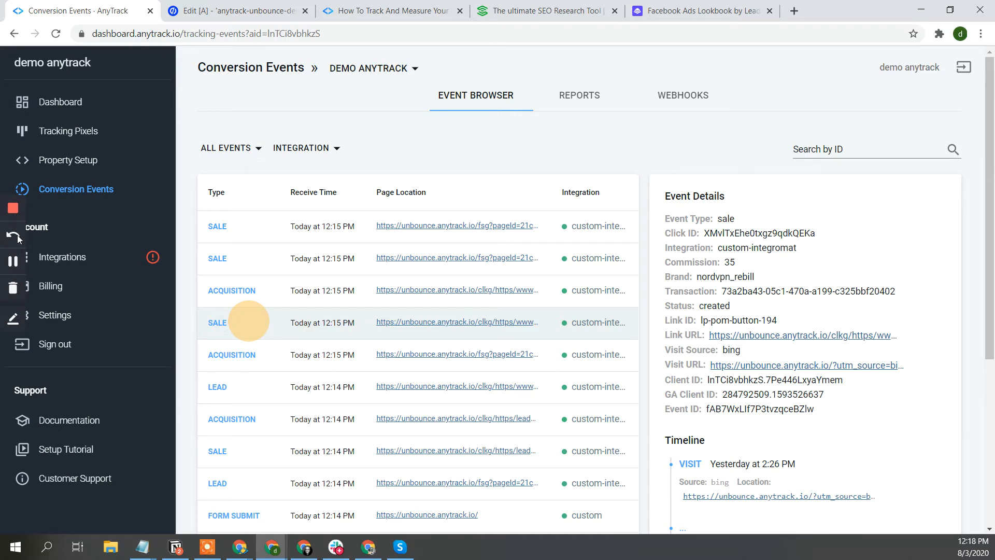
{"action": "left_click", "coordinate": [13, 261]}
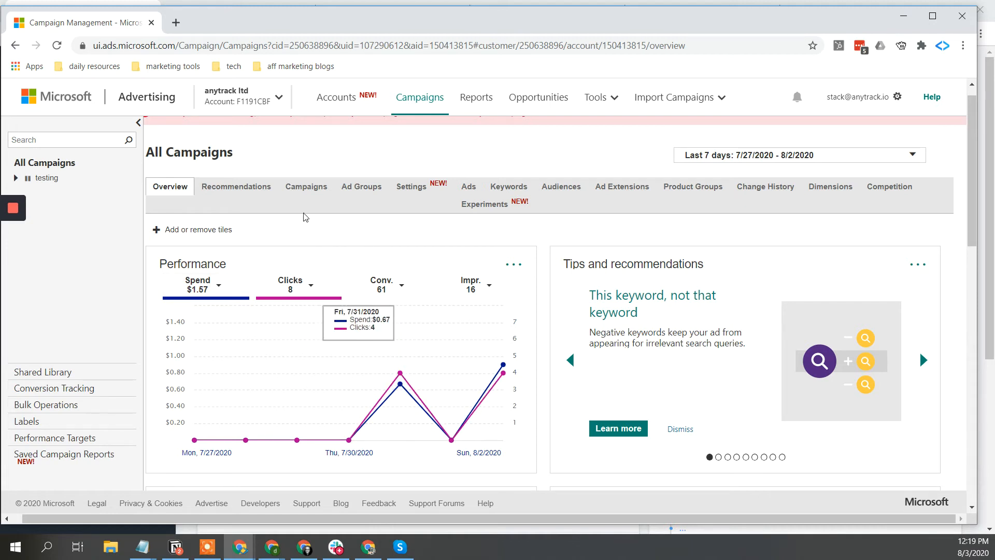
- Show the testing campaign's Conv. and Revenue columns: 61 conversions, 448.00 revenue
{"action": "left_click", "coordinate": [299, 193]}
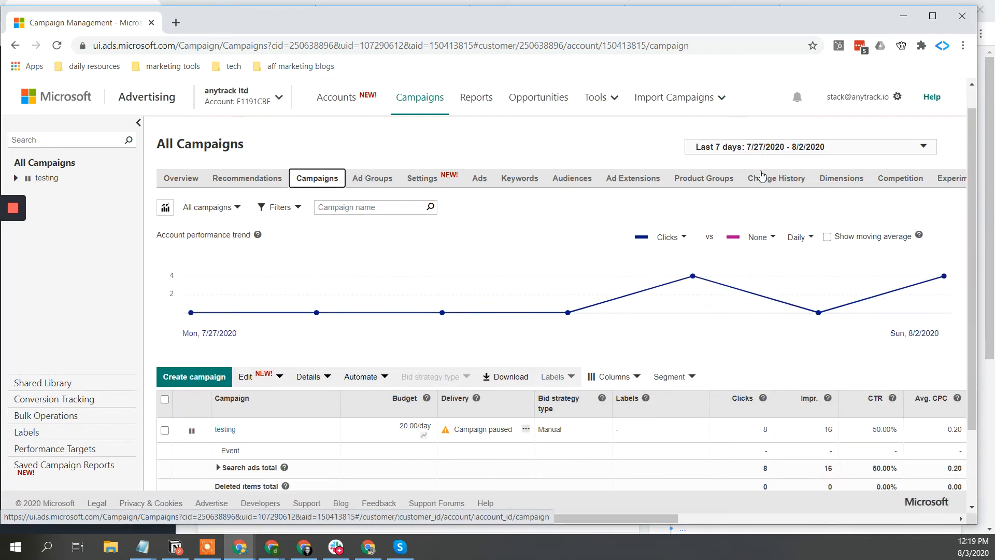
{"action": "scroll", "coordinate": [761, 175], "scroll_direction": "down", "scroll_amount": 2}
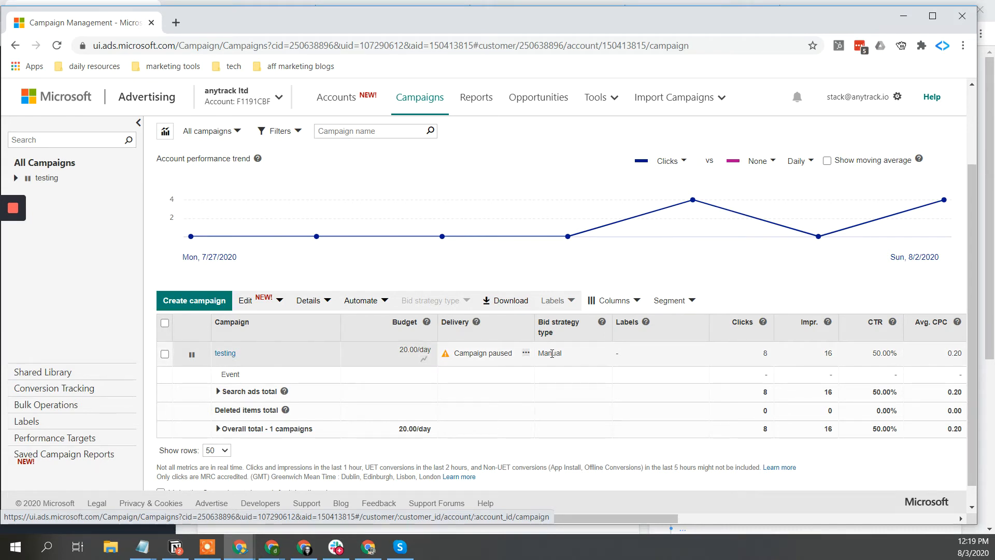
{"action": "scroll", "coordinate": [356, 403], "scroll_direction": "right", "scroll_amount": 5}
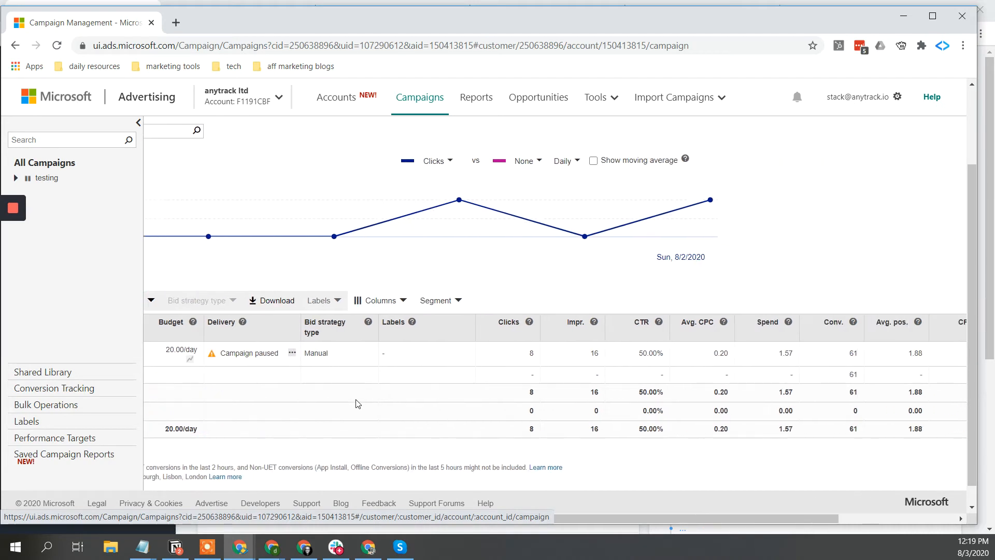
{"action": "scroll", "coordinate": [357, 403], "scroll_direction": "right", "scroll_amount": 4}
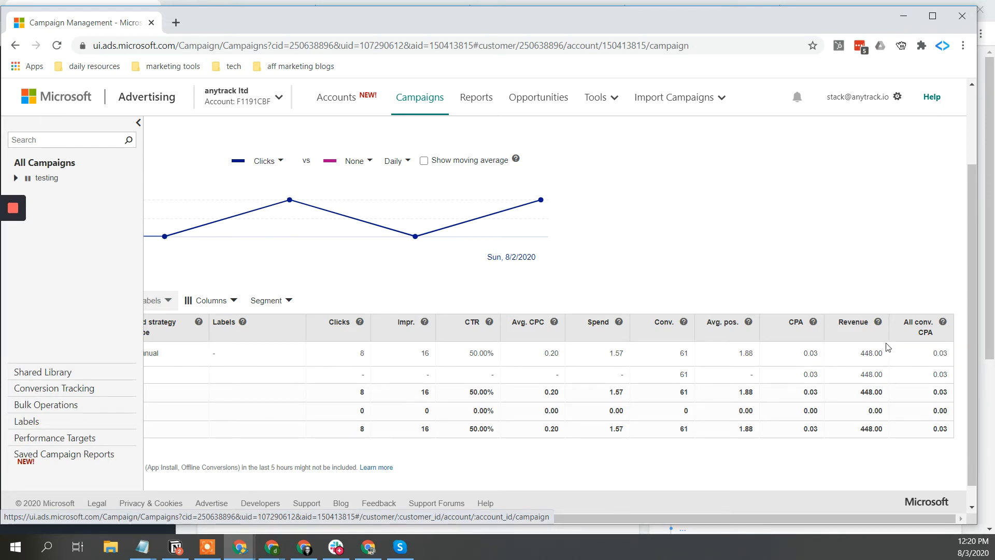
{"action": "double_click", "coordinate": [866, 353]}
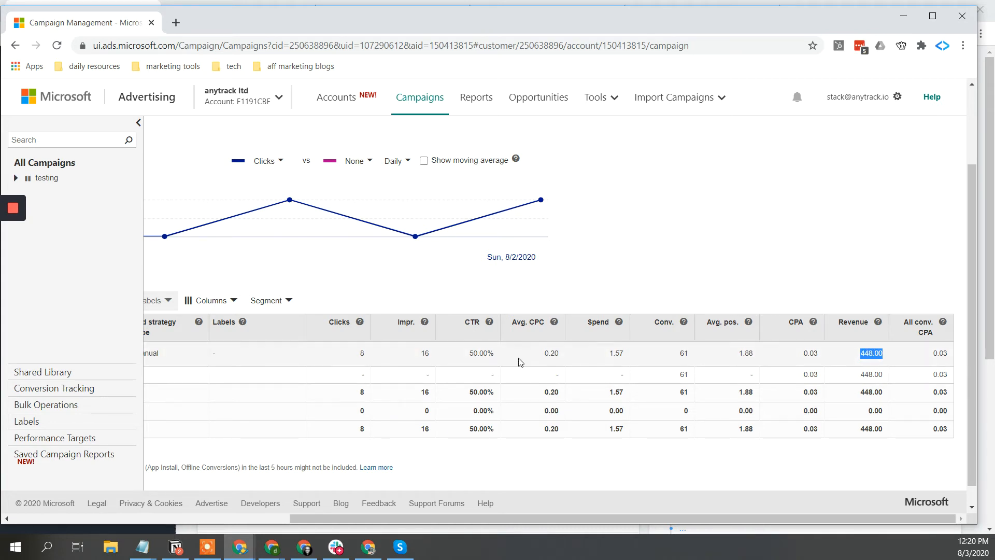
- Segment campaign rows by goal name: sale 10 for 213.00, Acquisition 14 for 168.00, Lead 11 for 41.00
{"action": "left_click", "coordinate": [284, 300]}
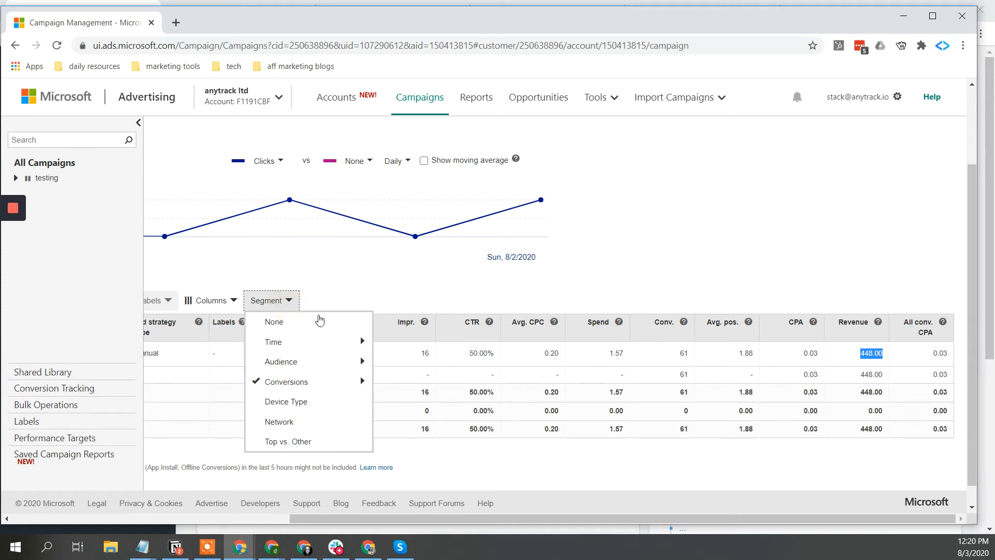
{"action": "mouse_move", "coordinate": [321, 381]}
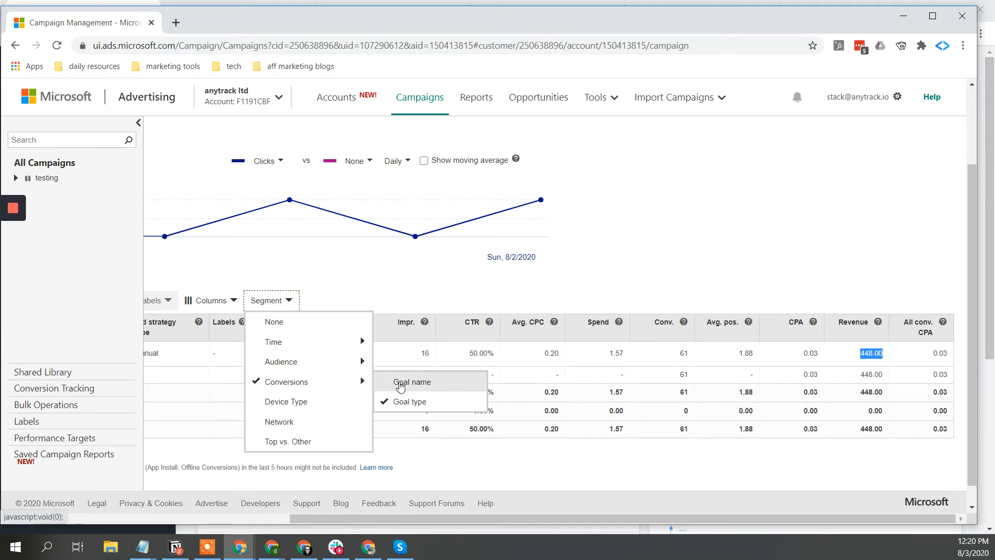
{"action": "left_click", "coordinate": [399, 382]}
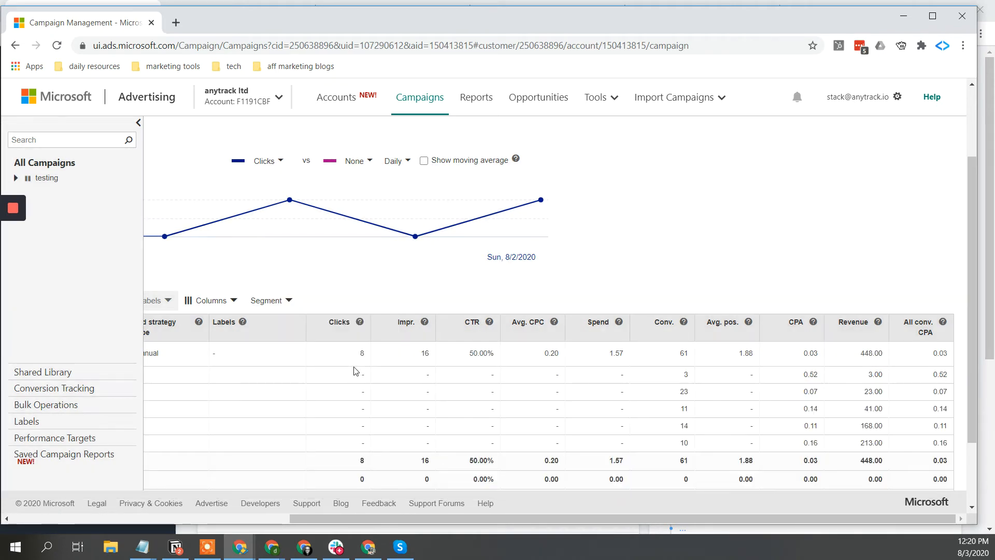
{"action": "scroll", "coordinate": [355, 371], "scroll_direction": "left", "scroll_amount": 5}
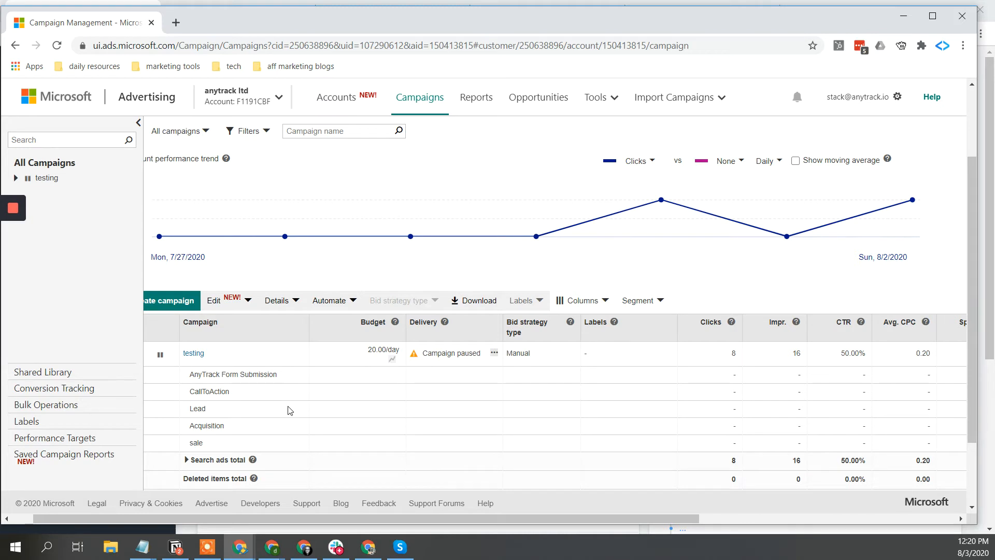
{"action": "scroll", "coordinate": [290, 410], "scroll_direction": "right", "scroll_amount": 2}
{"action": "scroll", "coordinate": [290, 410], "scroll_direction": "right", "scroll_amount": 5}
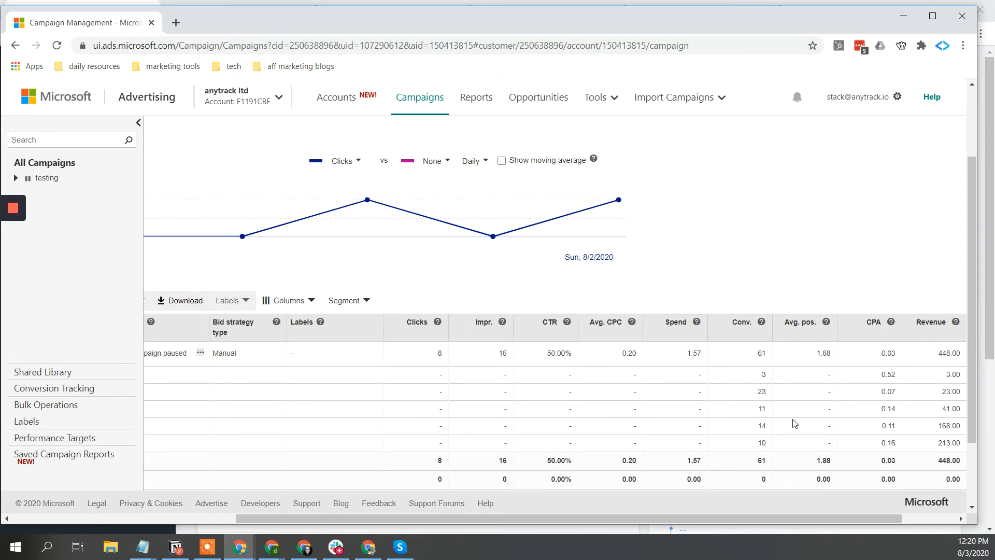
{"action": "scroll", "coordinate": [732, 426], "scroll_direction": "left", "scroll_amount": 6}
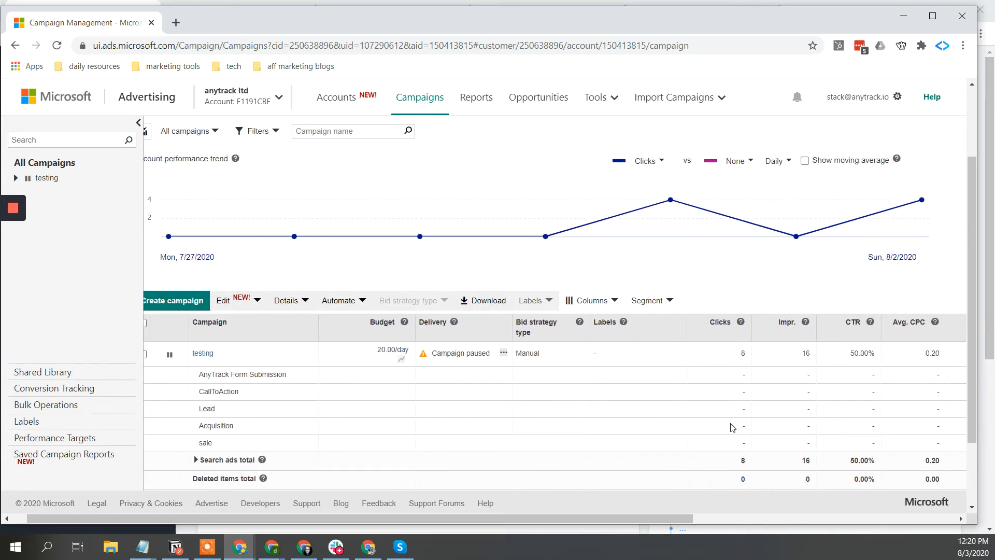
{"action": "scroll", "coordinate": [732, 426], "scroll_direction": "right", "scroll_amount": 6}
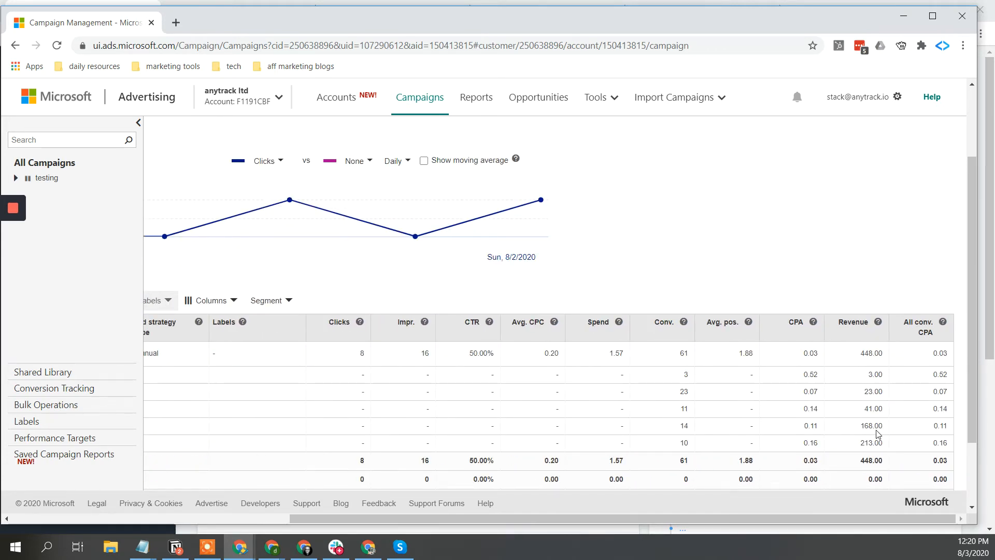
{"action": "scroll", "coordinate": [920, 448], "scroll_direction": "down", "scroll_amount": 2}
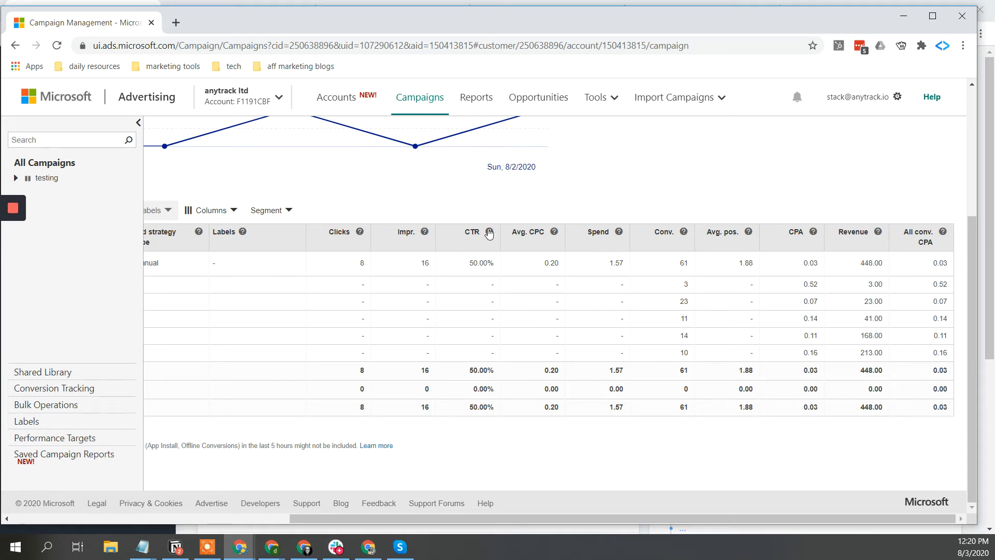
- Add the Return on ad spend column from the Conversions category to the campaigns table
{"action": "left_click", "coordinate": [230, 211]}
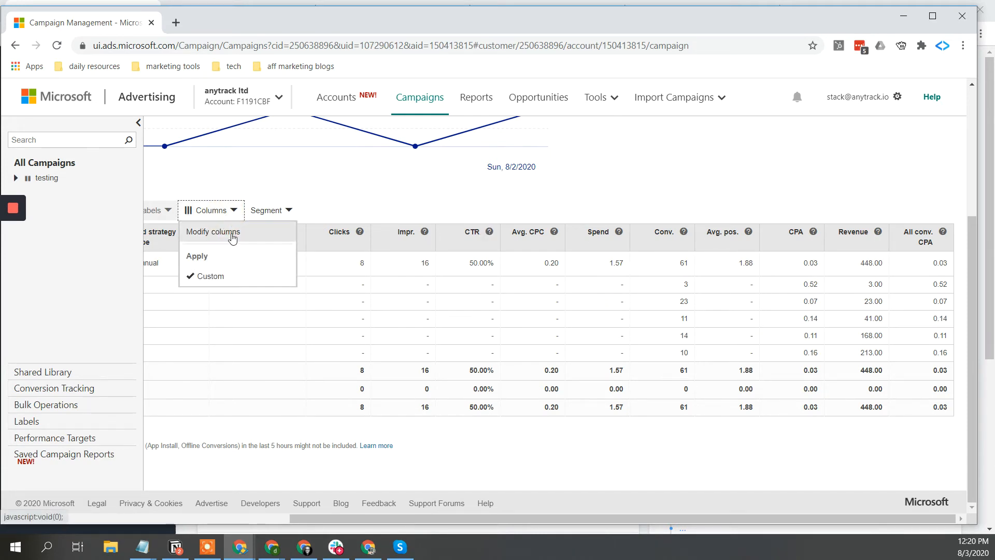
{"action": "left_click", "coordinate": [228, 237]}
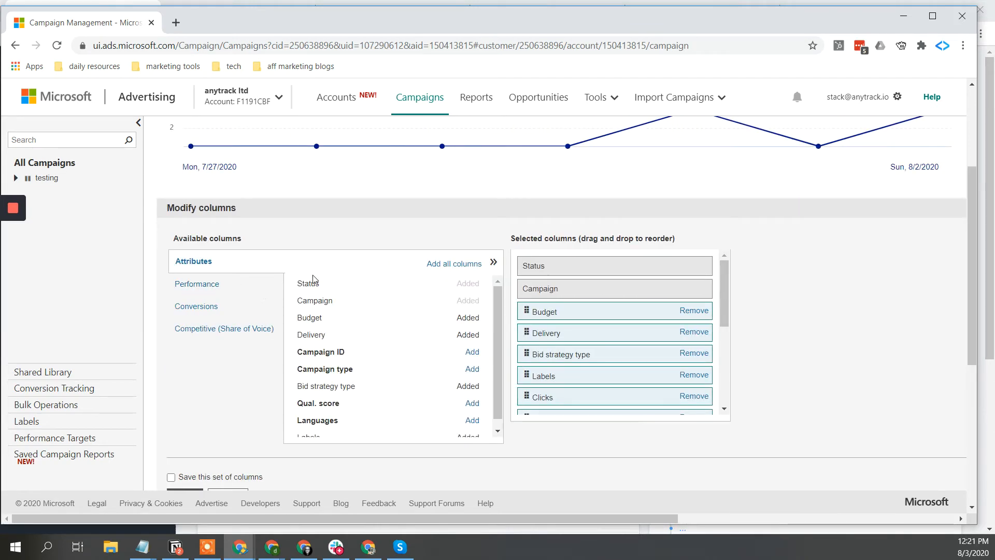
{"action": "scroll", "coordinate": [362, 336], "scroll_direction": "down", "scroll_amount": 1}
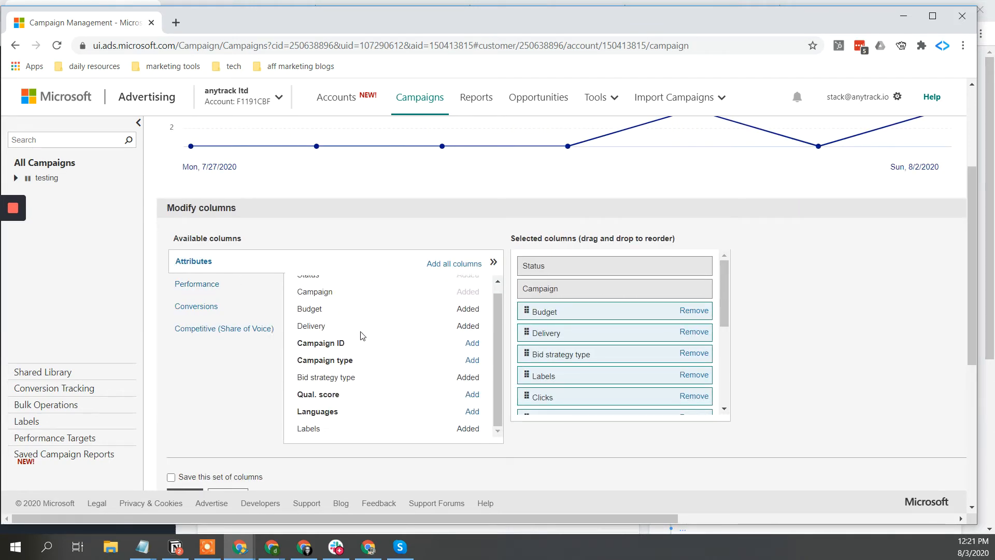
{"action": "left_click", "coordinate": [210, 284]}
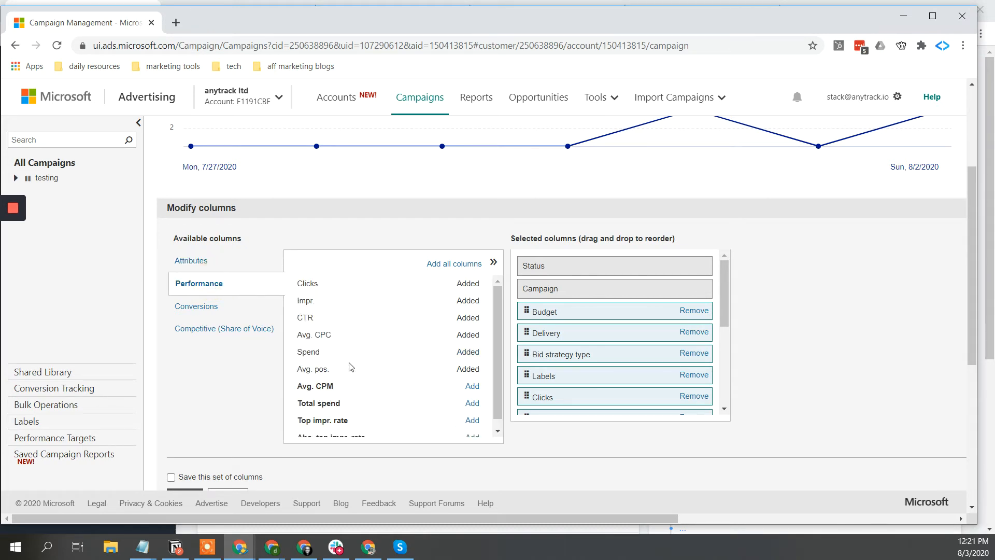
{"action": "scroll", "coordinate": [351, 367], "scroll_direction": "down", "scroll_amount": 1}
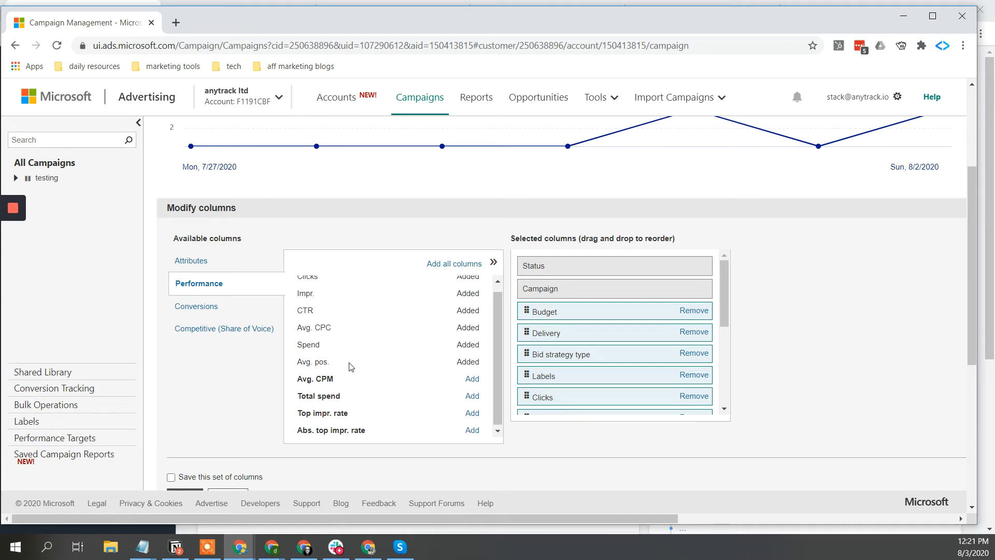
{"action": "left_click", "coordinate": [223, 306]}
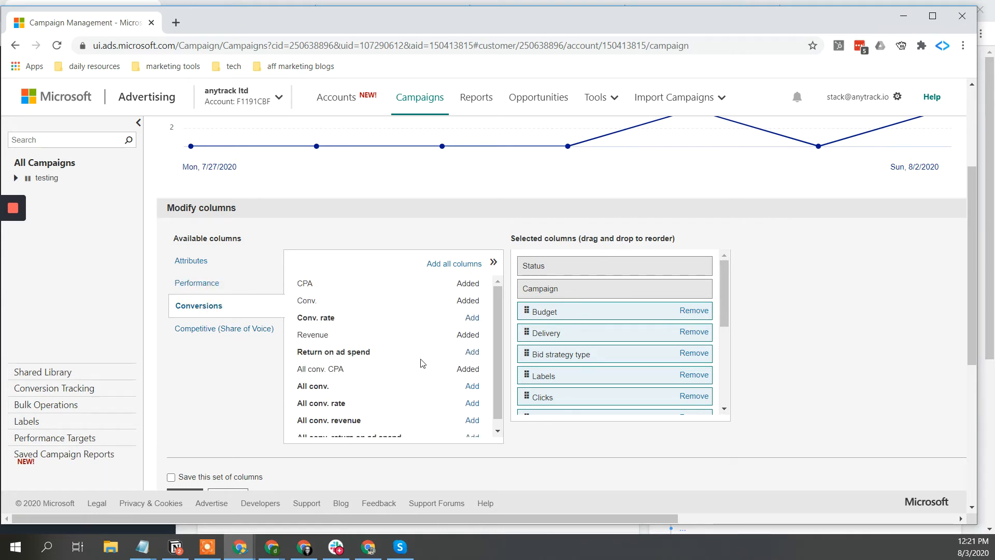
{"action": "scroll", "coordinate": [419, 373], "scroll_direction": "down", "scroll_amount": 1}
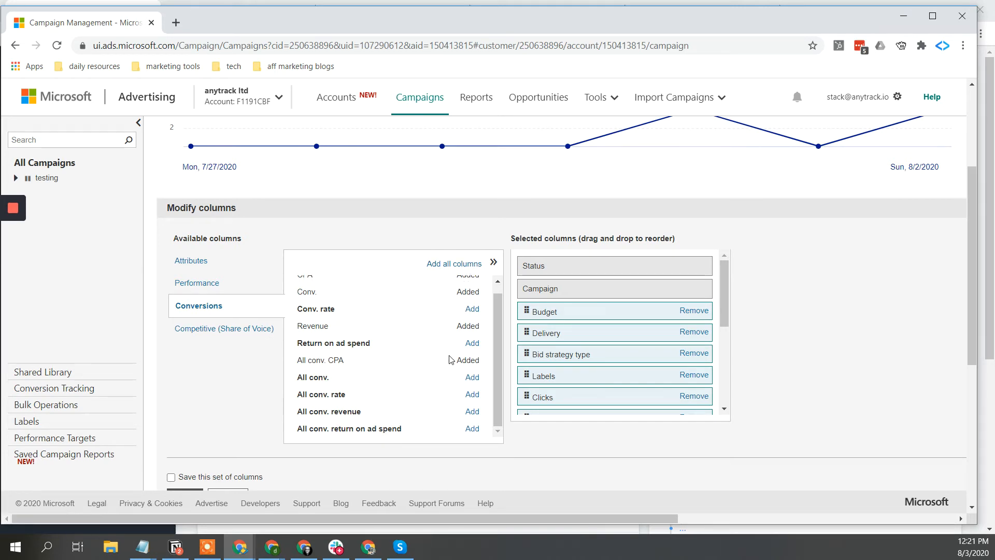
{"action": "left_click", "coordinate": [472, 343]}
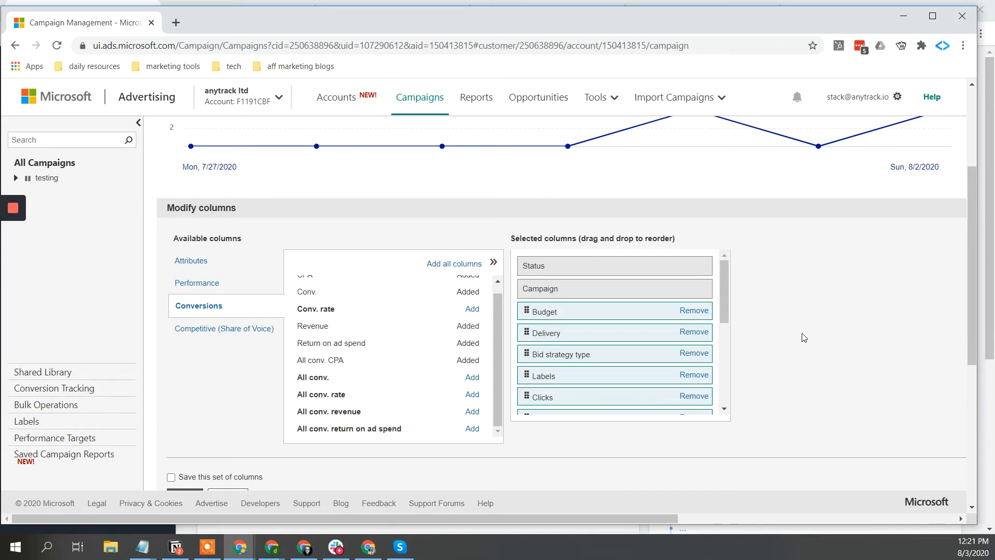
{"action": "scroll", "coordinate": [803, 337], "scroll_direction": "down", "scroll_amount": 2}
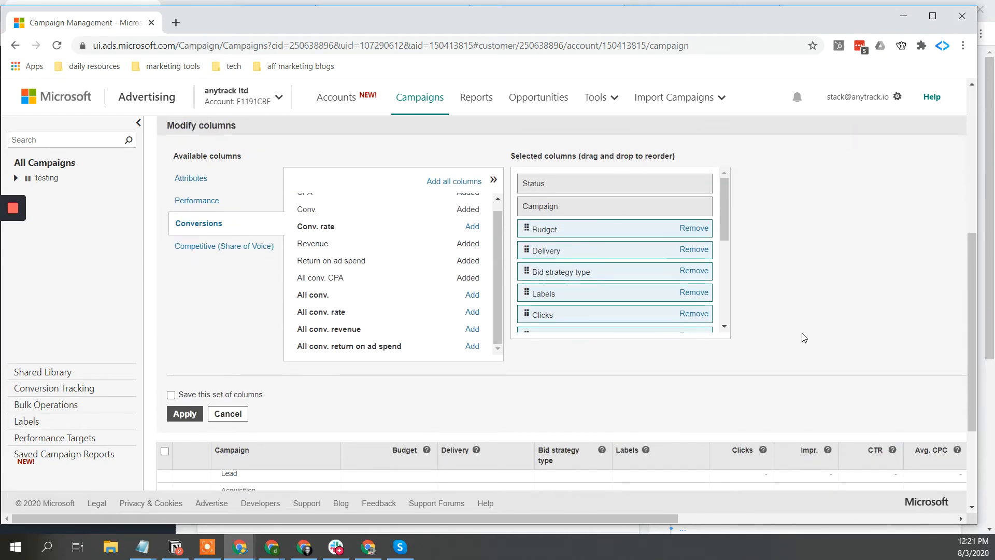
{"action": "left_click", "coordinate": [185, 414]}
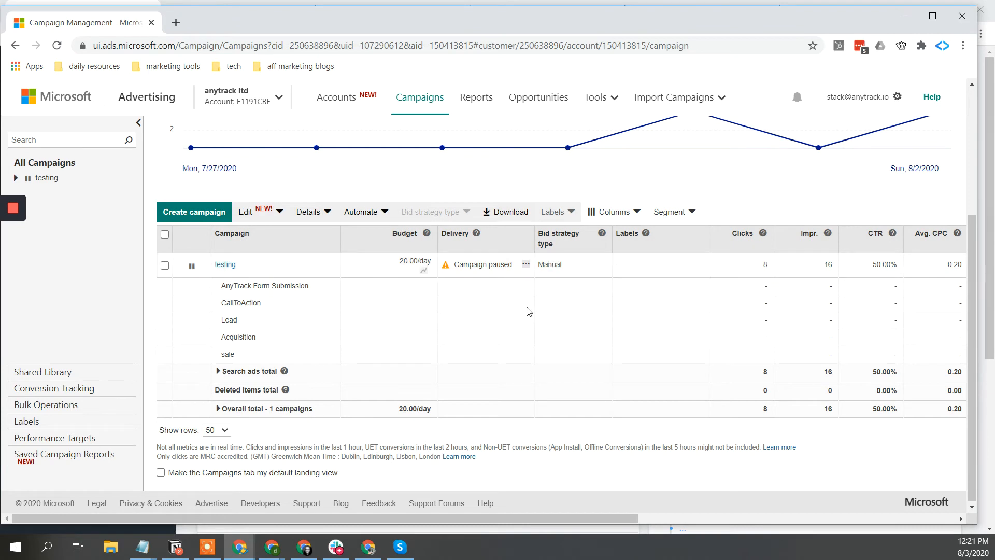
- Review each goal's Return on ad spend, then return to the All Campaigns overview
{"action": "scroll", "coordinate": [528, 311], "scroll_direction": "right", "scroll_amount": 5}
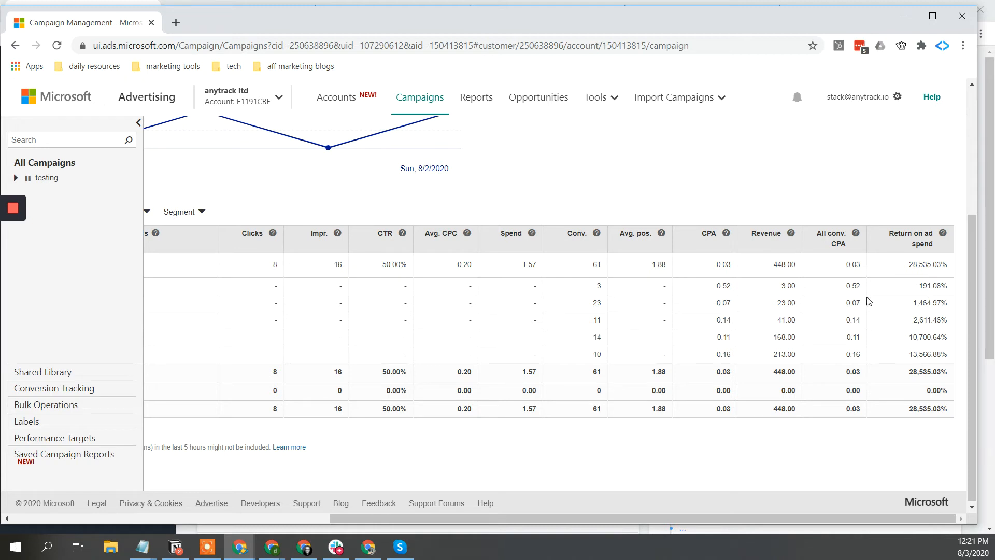
{"action": "scroll", "coordinate": [92, 290], "scroll_direction": "left", "scroll_amount": 3}
{"action": "scroll", "coordinate": [92, 290], "scroll_direction": "left", "scroll_amount": 5}
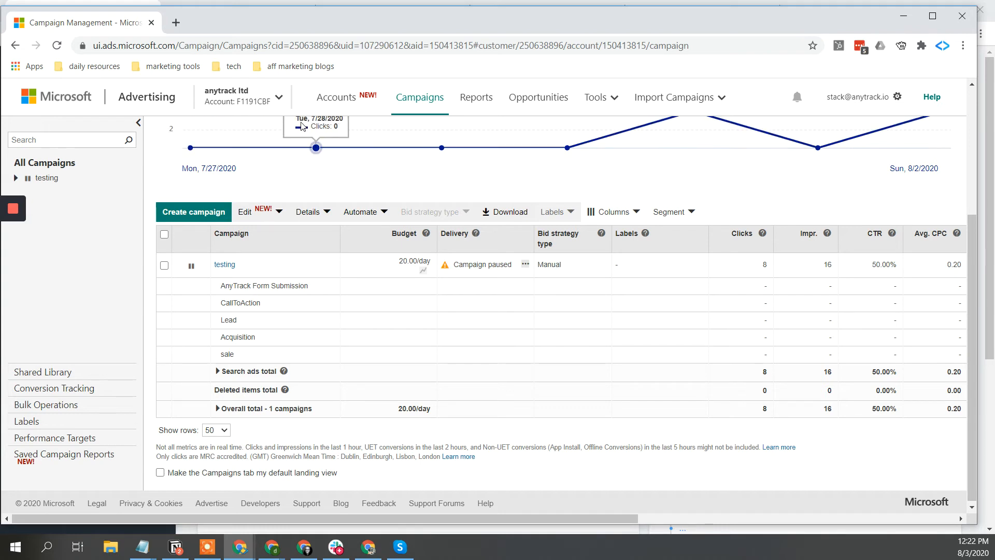
{"action": "left_click", "coordinate": [421, 103]}
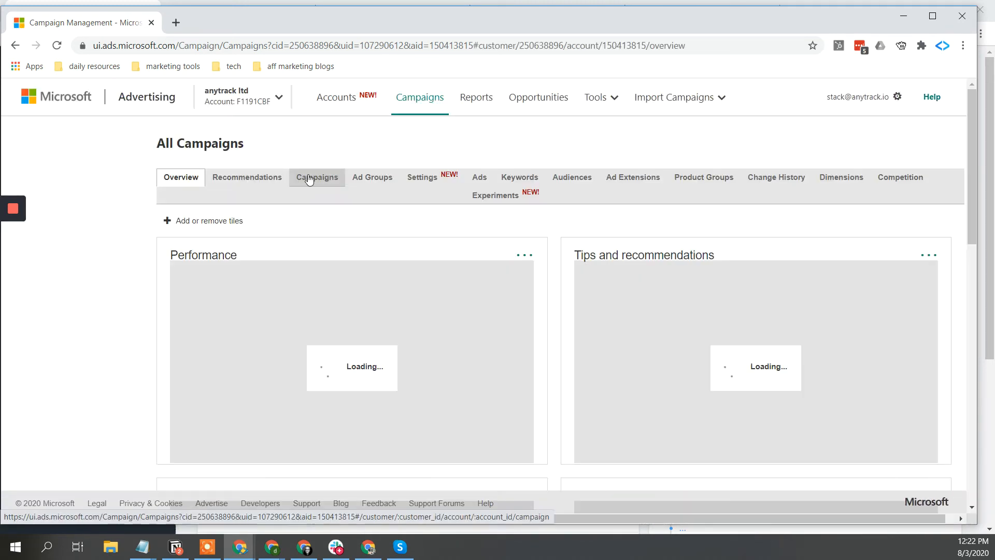
- Edit the Conversion Data Platform | AnyTrack | Try Free ad from the Ads list
{"action": "left_click", "coordinate": [480, 181]}
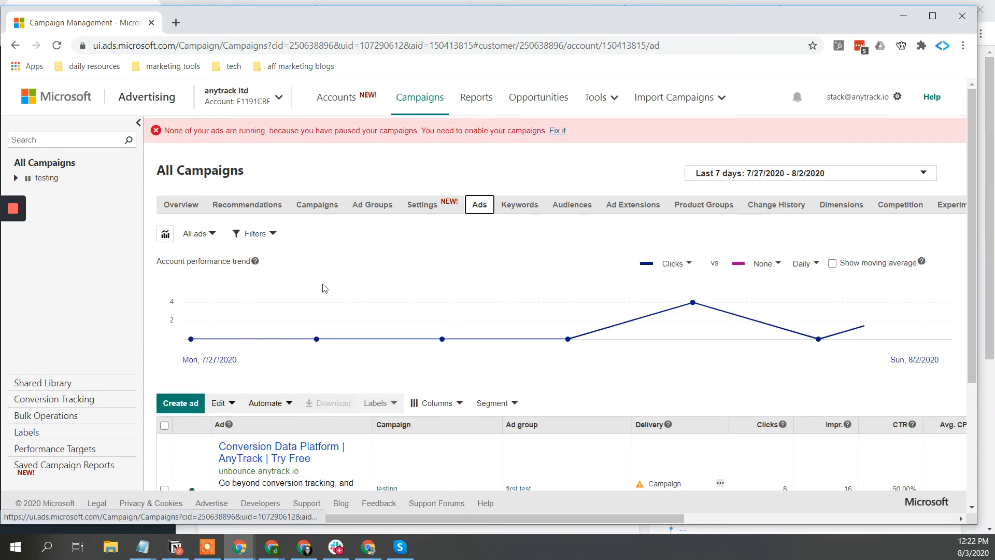
{"action": "scroll", "coordinate": [324, 288], "scroll_direction": "down", "scroll_amount": 2}
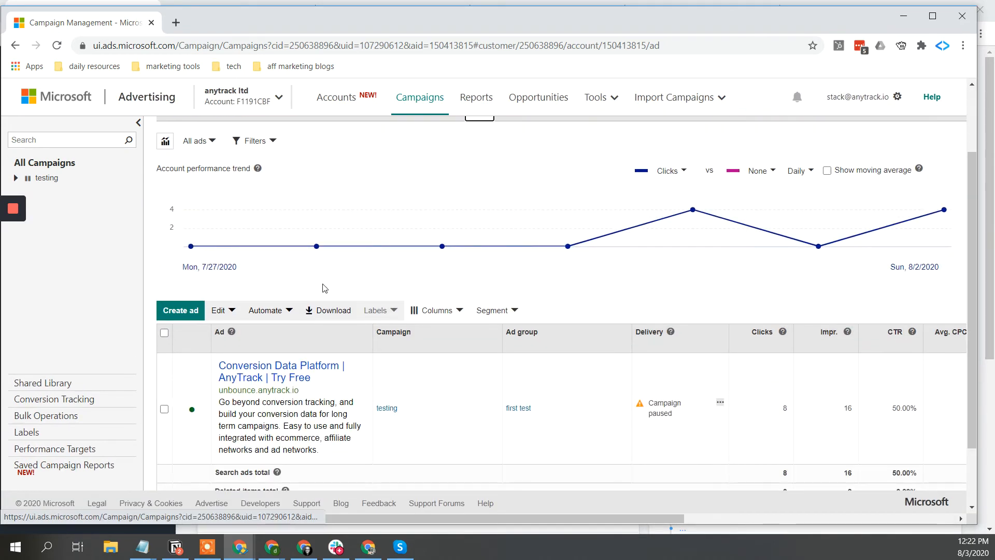
{"action": "mouse_move", "coordinate": [362, 377]}
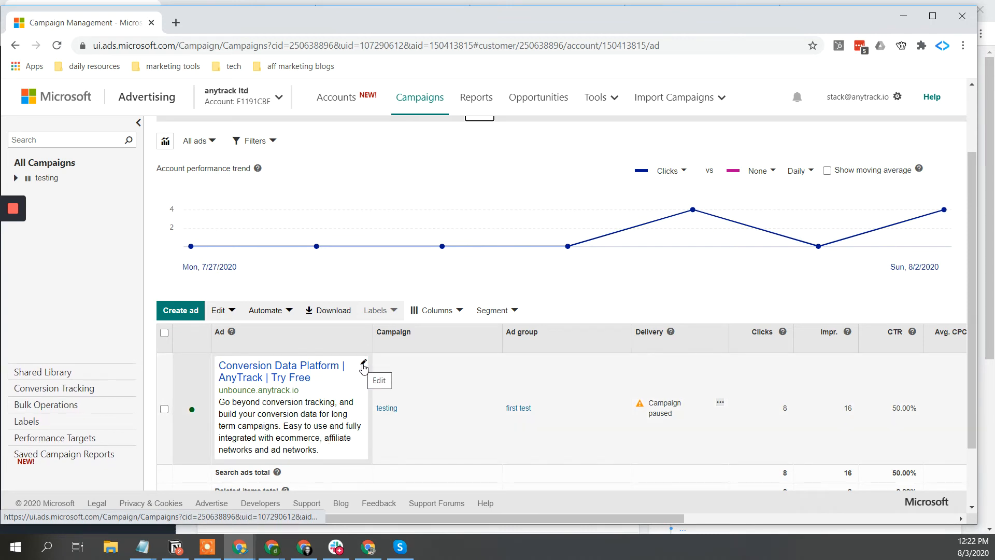
{"action": "left_click", "coordinate": [363, 366]}
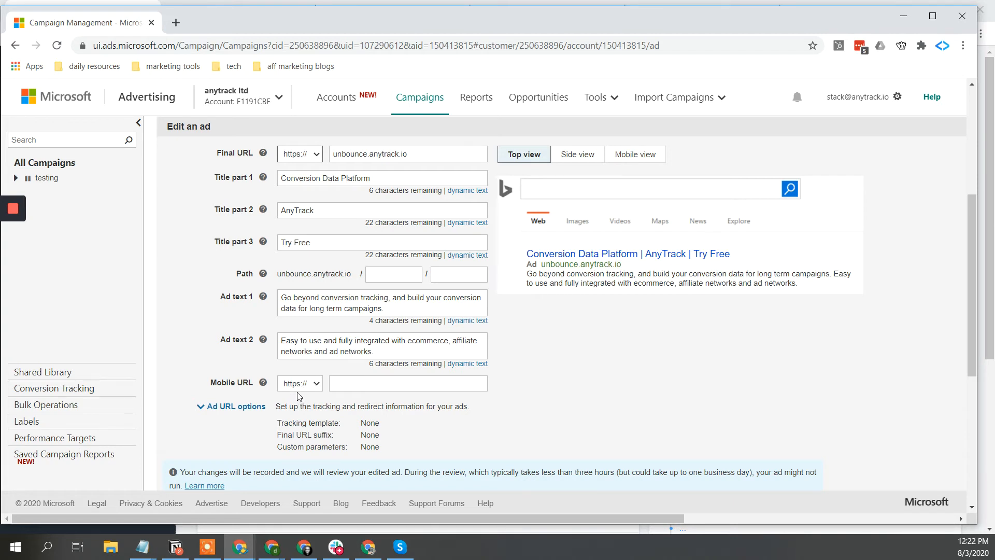
- Expand Ad URL options to inspect the empty tracking template, final URL suffix and custom parameters
{"action": "left_click", "coordinate": [249, 410]}
{"action": "scroll", "coordinate": [248, 411], "scroll_direction": "down", "scroll_amount": 3}
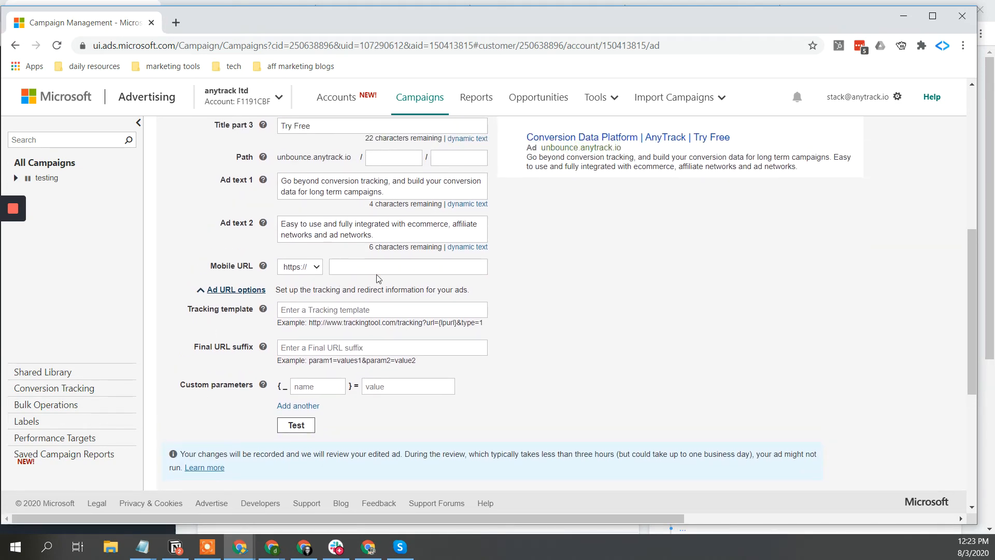
{"action": "scroll", "coordinate": [353, 348], "scroll_direction": "up", "scroll_amount": 1}
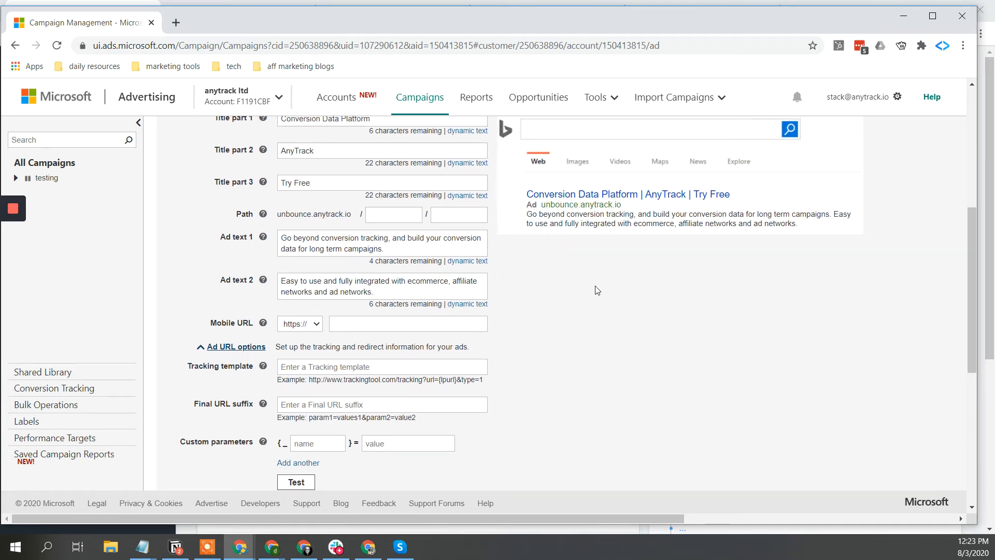
{"action": "scroll", "coordinate": [596, 288], "scroll_direction": "up", "scroll_amount": 4}
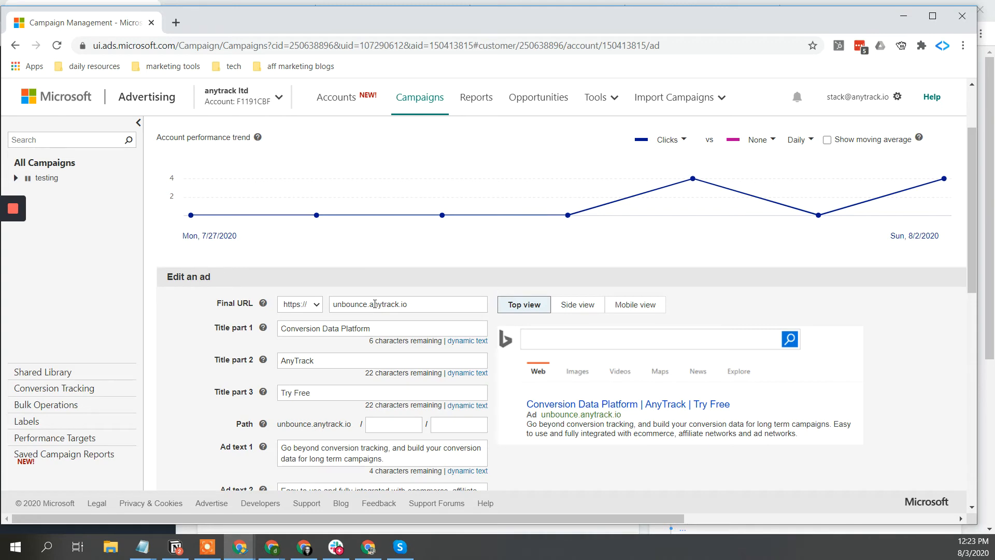
{"action": "scroll", "coordinate": [375, 304], "scroll_direction": "down", "scroll_amount": 5}
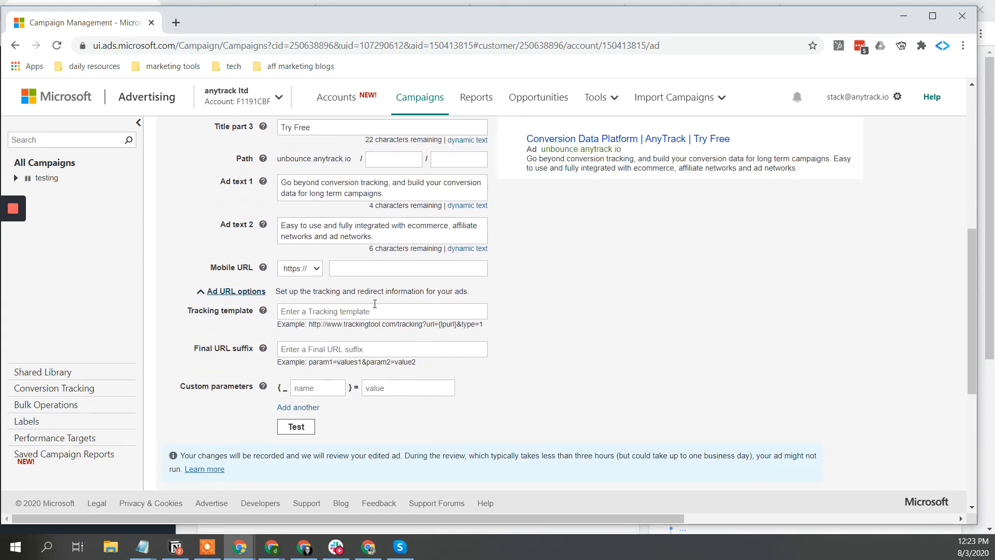
{"action": "scroll", "coordinate": [374, 304], "scroll_direction": "up", "scroll_amount": 6}
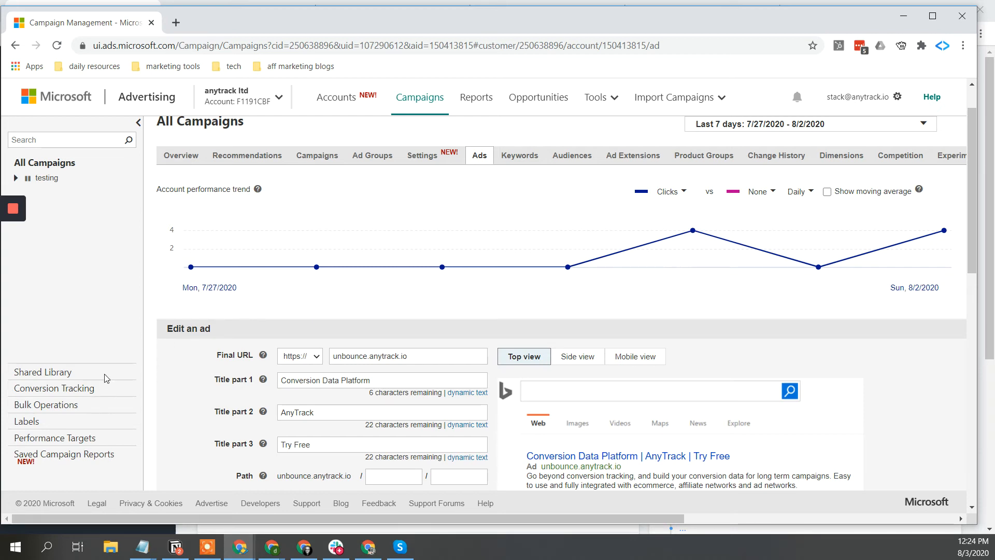
- Go from the Accounts summary to the ad account's Shared Library overview
{"action": "left_click", "coordinate": [352, 107]}
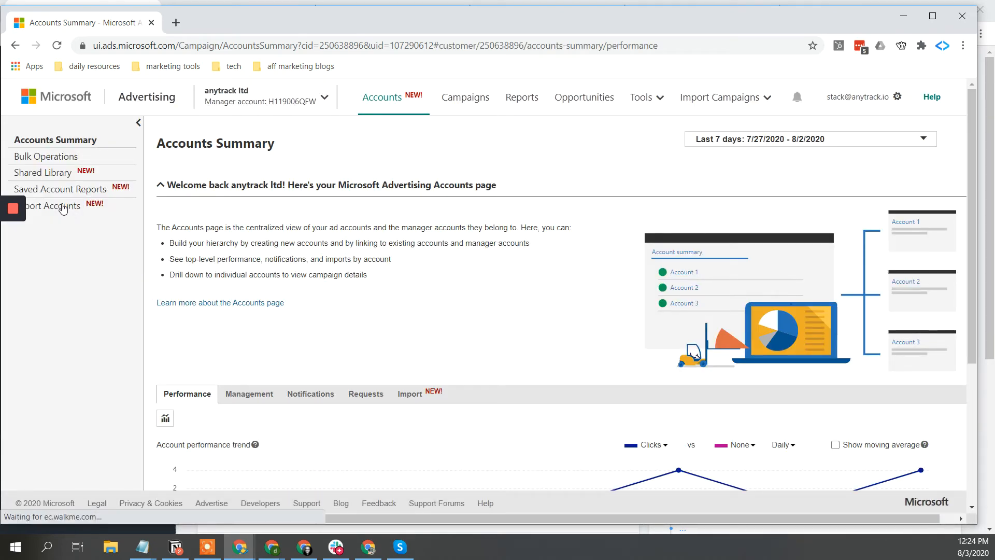
{"action": "left_click", "coordinate": [58, 174]}
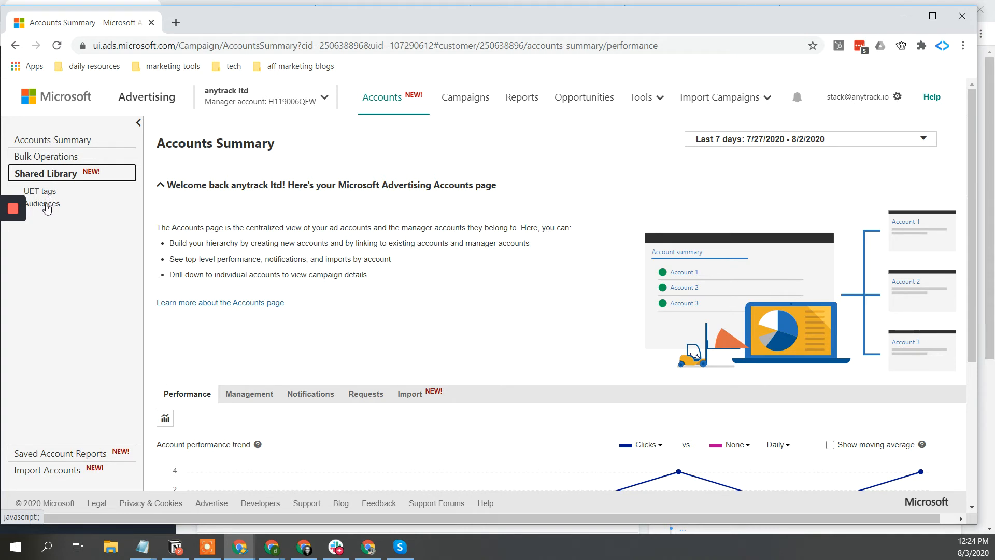
{"action": "left_click", "coordinate": [13, 263]}
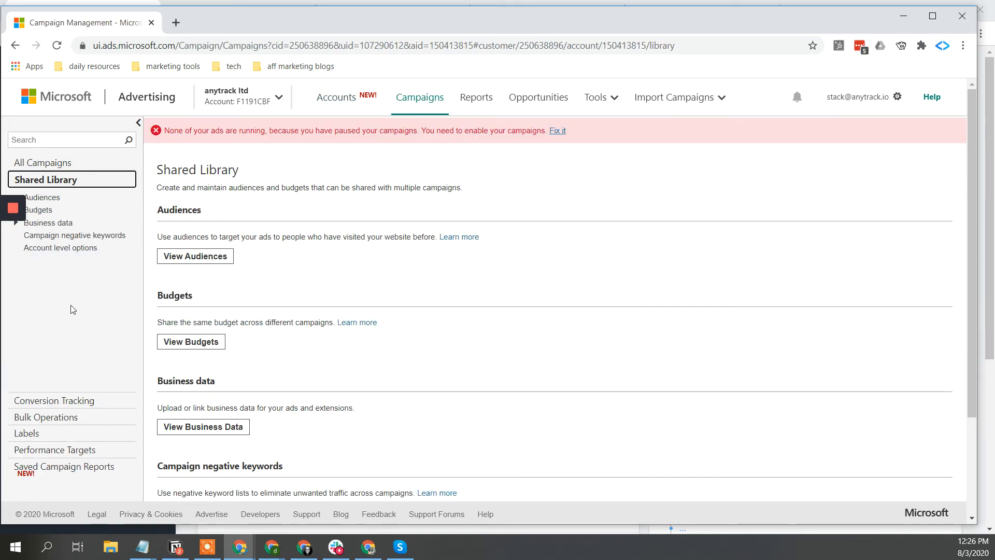
- Test the account-level tracking template and view its detailed results for ad group 'first test'
{"action": "left_click", "coordinate": [48, 248]}
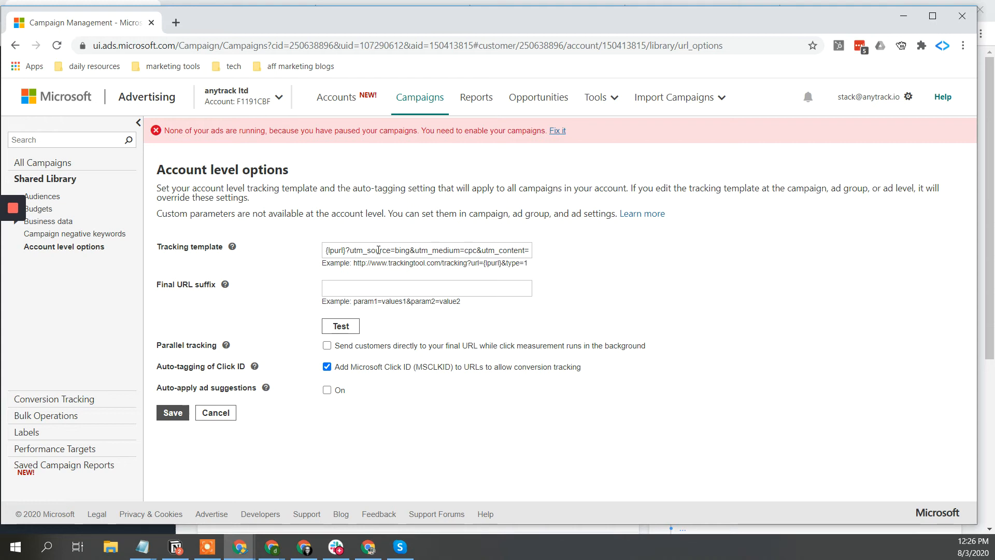
{"action": "double_click", "coordinate": [378, 250]}
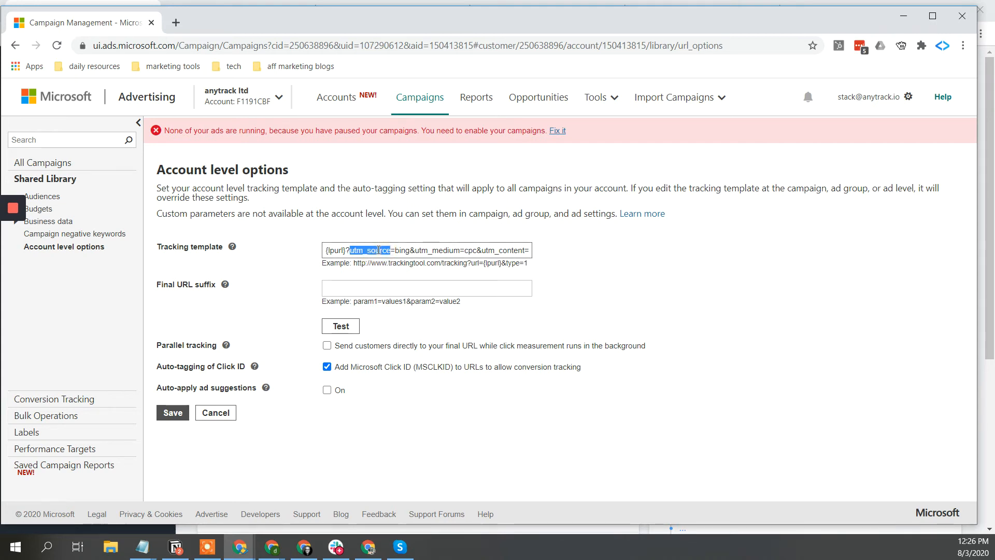
{"action": "triple_click", "coordinate": [378, 250]}
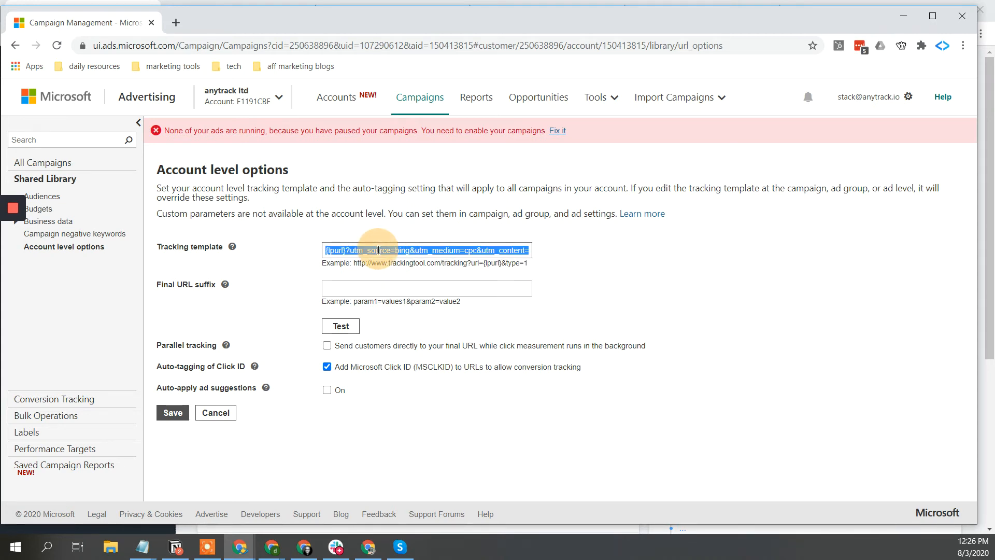
{"action": "left_click", "coordinate": [381, 289]}
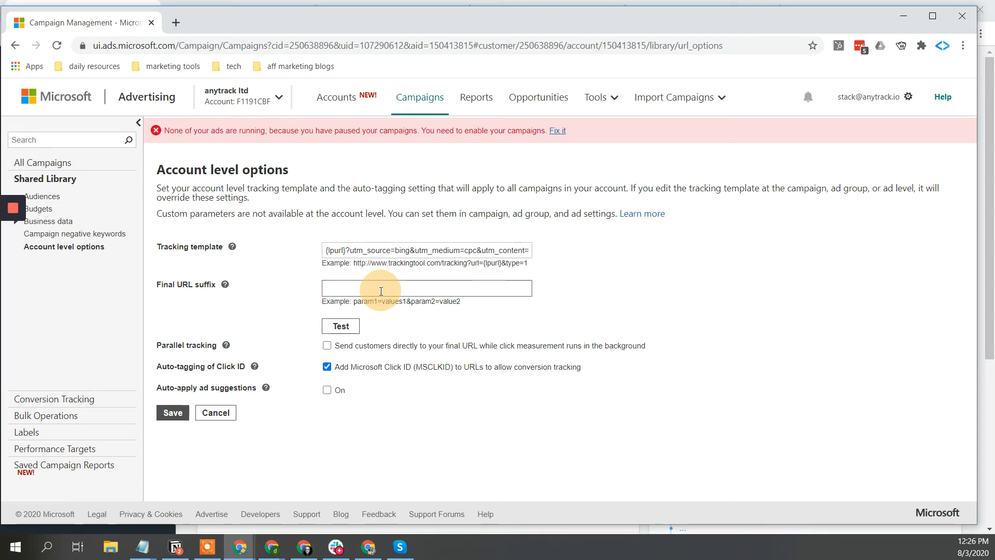
{"action": "left_click", "coordinate": [344, 326]}
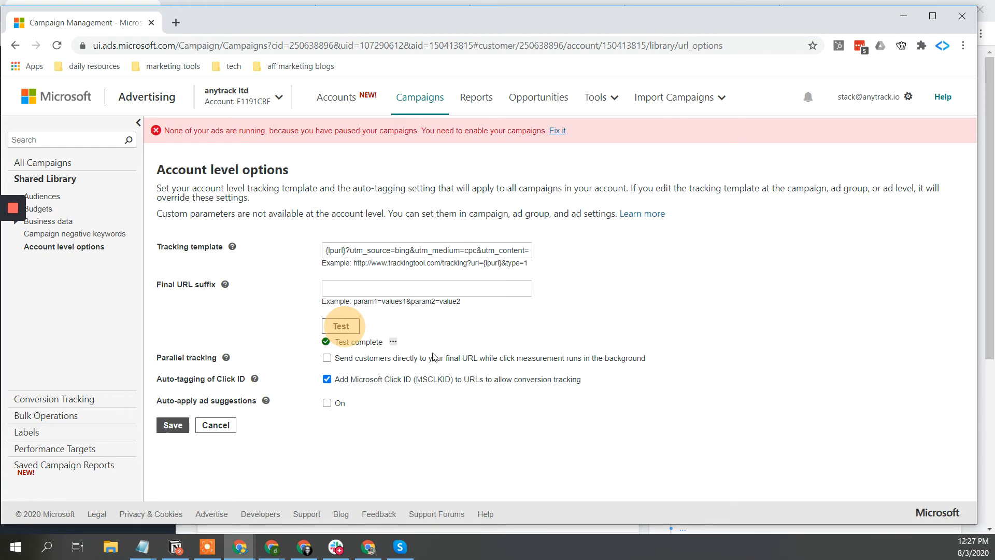
{"action": "left_click", "coordinate": [393, 343]}
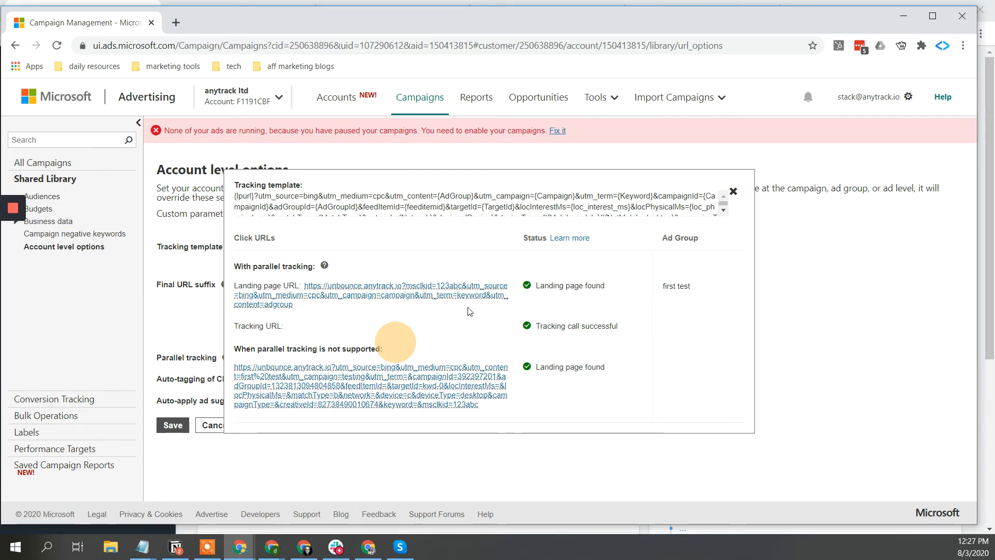
- Close the test results, cancel Account level options unsaved, and go to Audiences
{"action": "left_click", "coordinate": [169, 316]}
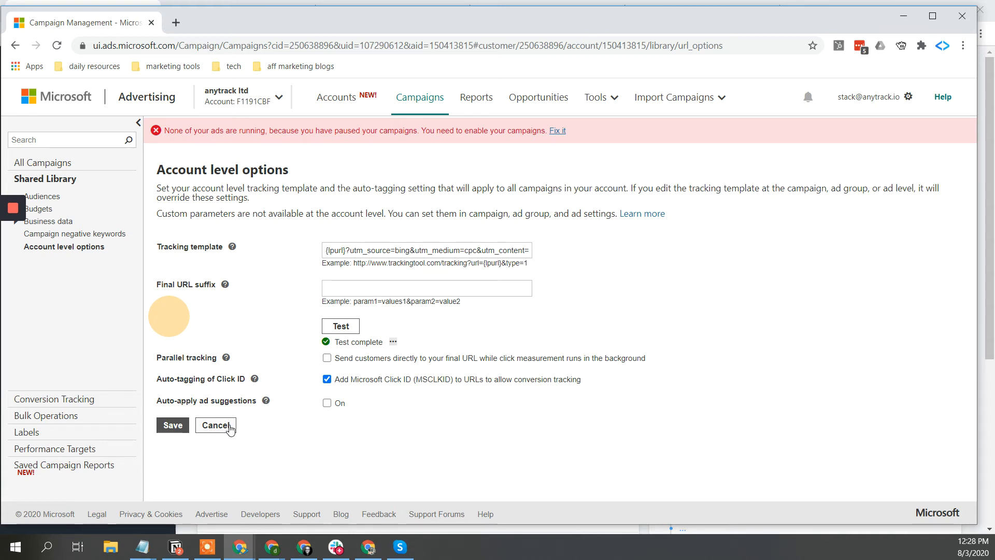
{"action": "left_click", "coordinate": [231, 427]}
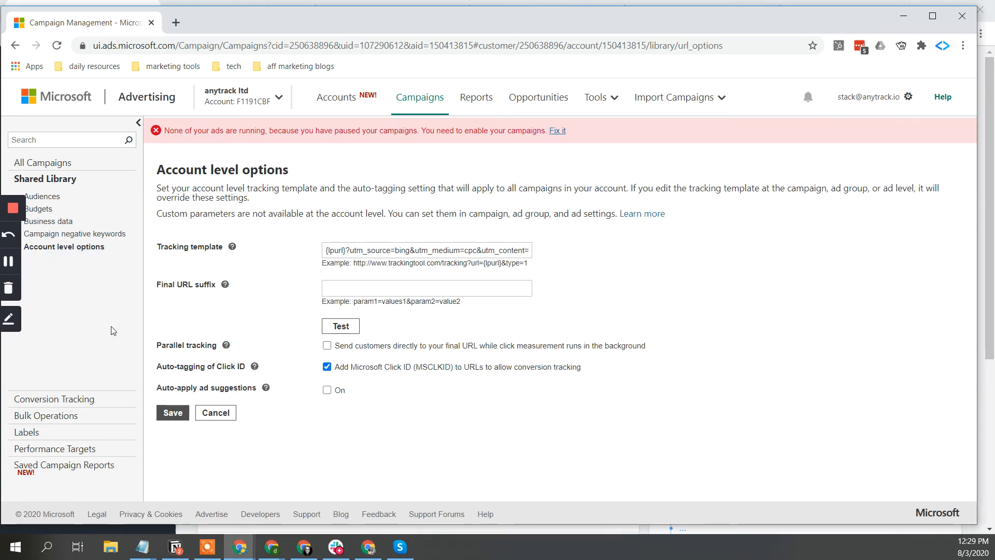
{"action": "left_click", "coordinate": [41, 197]}
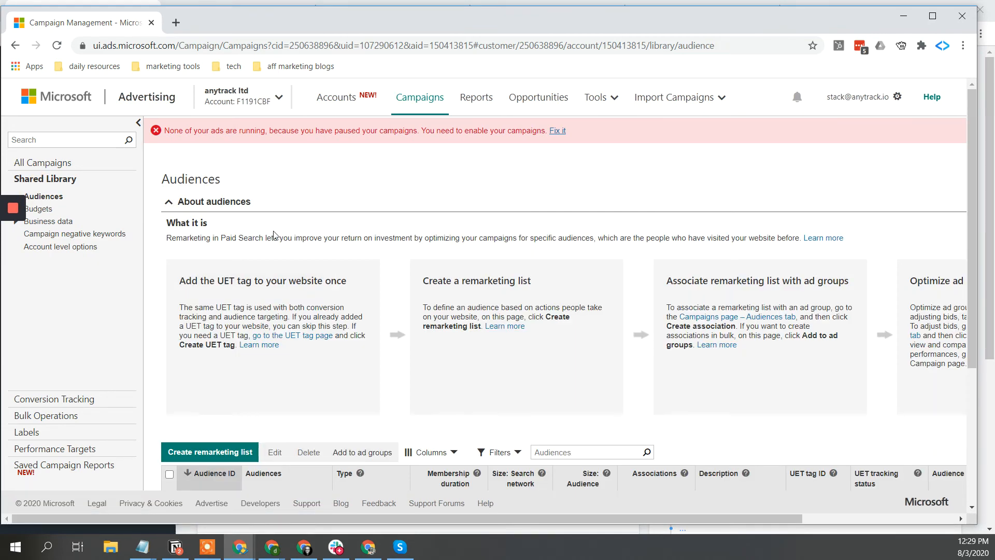
- Scroll through the six remarketing lists and tick the 'sale' row
{"action": "scroll", "coordinate": [274, 235], "scroll_direction": "down", "scroll_amount": 4}
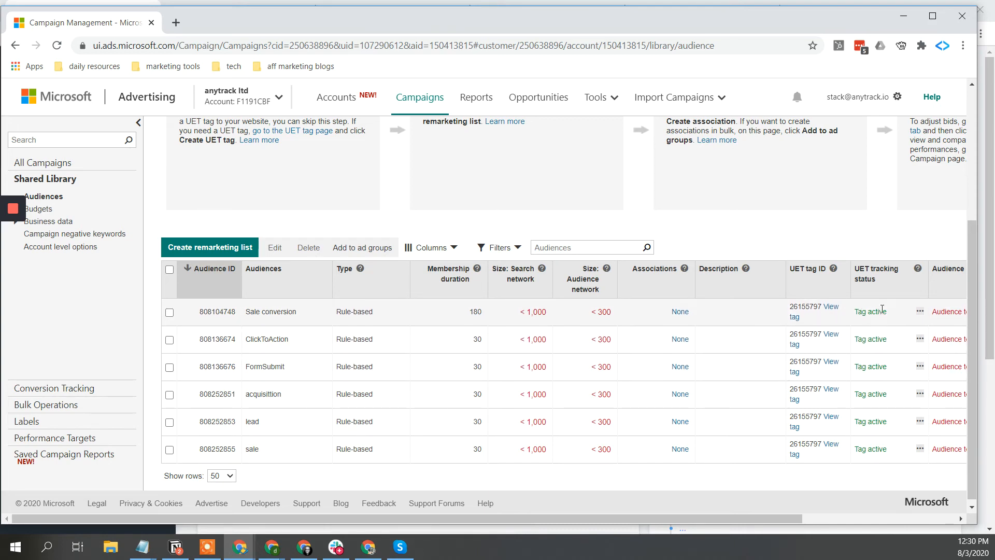
{"action": "scroll", "coordinate": [879, 315], "scroll_direction": "up", "scroll_amount": 1}
{"action": "scroll", "coordinate": [879, 315], "scroll_direction": "right", "scroll_amount": 3}
{"action": "scroll", "coordinate": [879, 314], "scroll_direction": "down", "scroll_amount": 1}
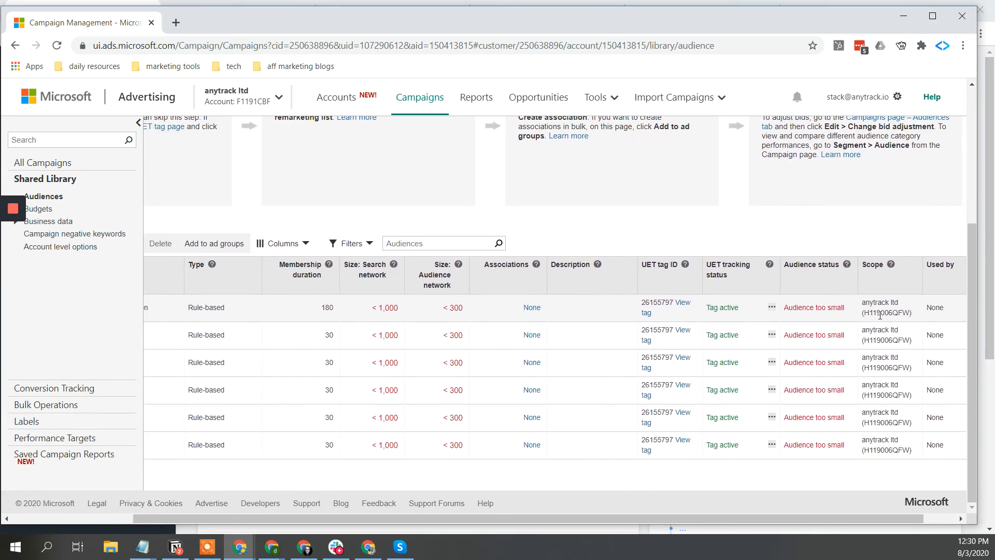
{"action": "scroll", "coordinate": [880, 314], "scroll_direction": "left", "scroll_amount": 3}
{"action": "scroll", "coordinate": [879, 315], "scroll_direction": "left", "scroll_amount": 1}
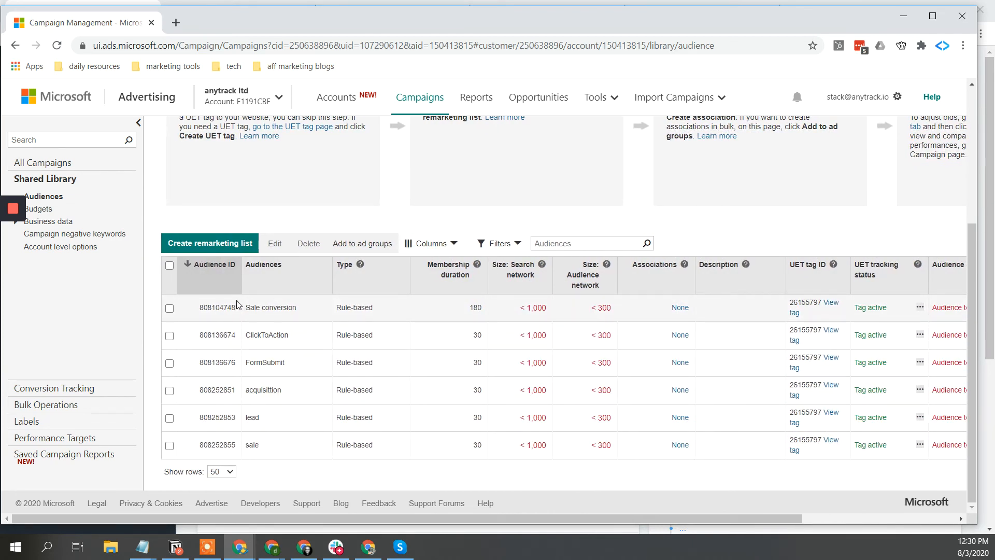
{"action": "left_click", "coordinate": [170, 446]}
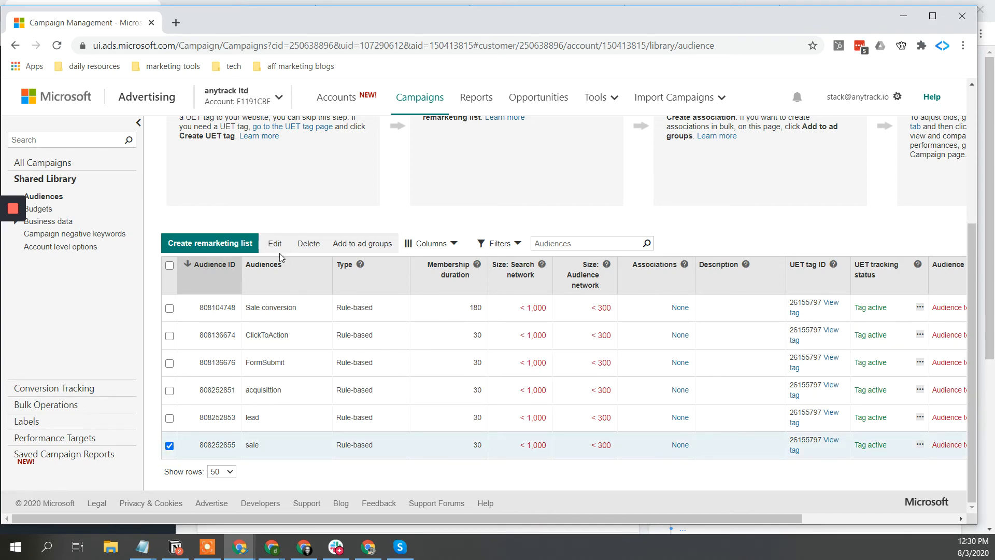
- Rename the 'sale' remarketing list to 'demo sale', keeping Custom events as the audience type
{"action": "left_click", "coordinate": [277, 243]}
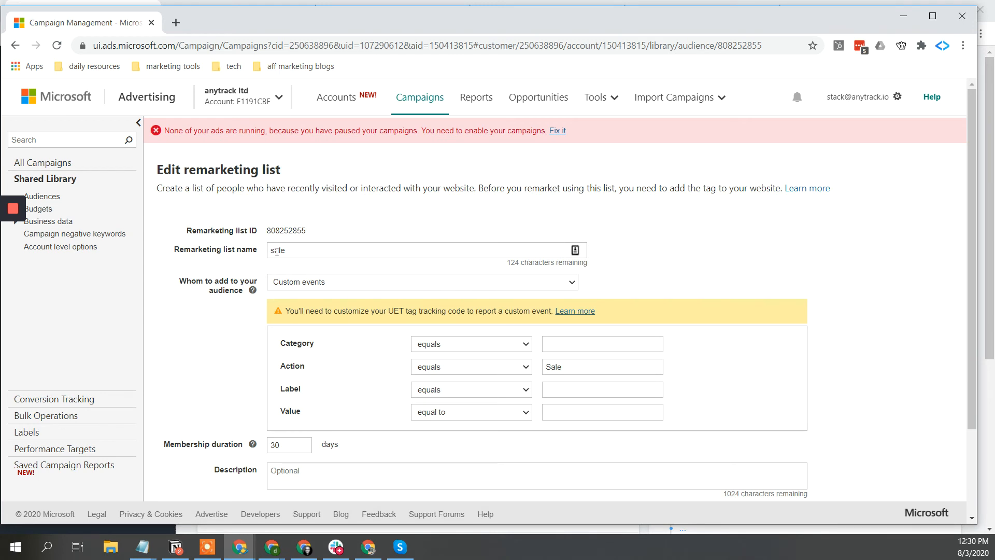
{"action": "double_click", "coordinate": [296, 248]}
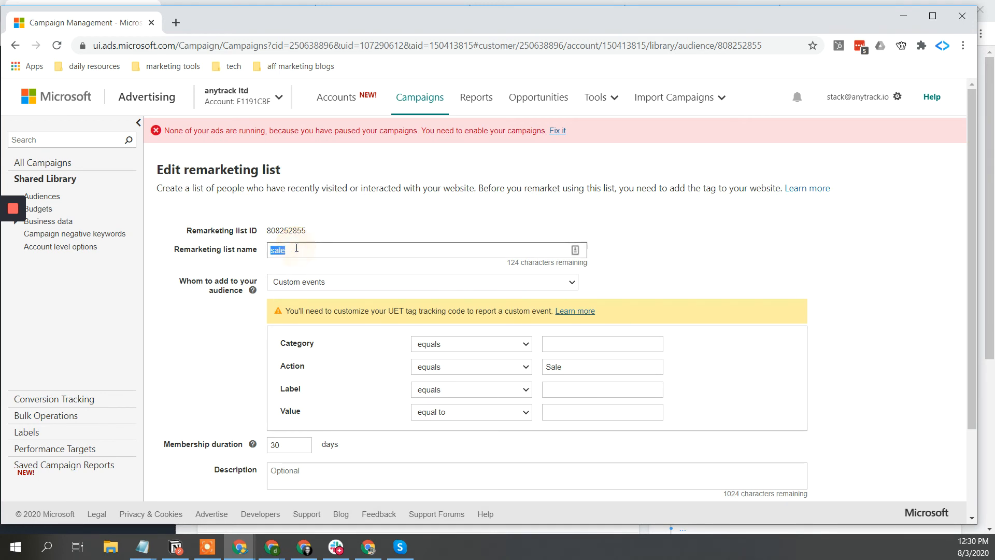
{"action": "type", "text": "demo sale"}
{"action": "left_click", "coordinate": [660, 248]}
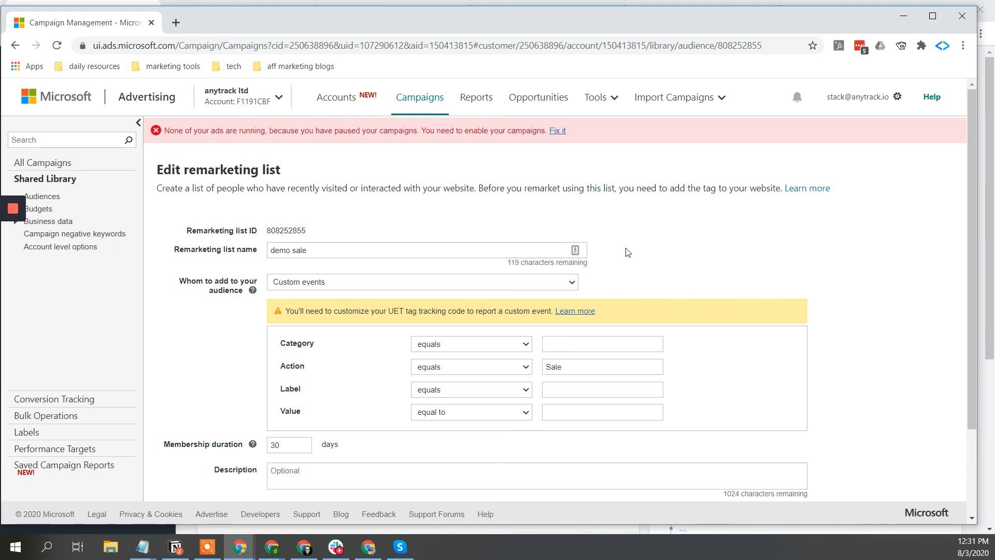
{"action": "left_click", "coordinate": [314, 281]}
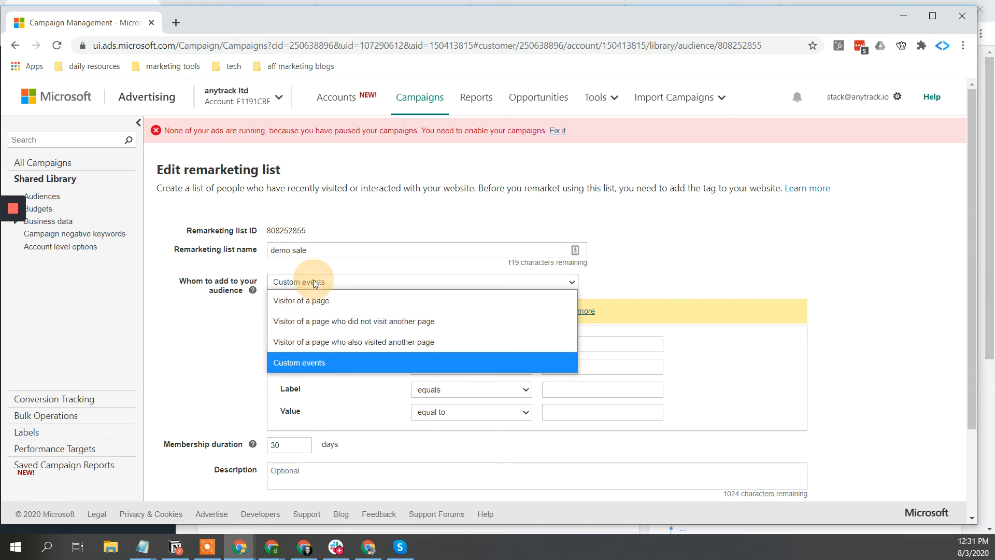
{"action": "left_click", "coordinate": [338, 365]}
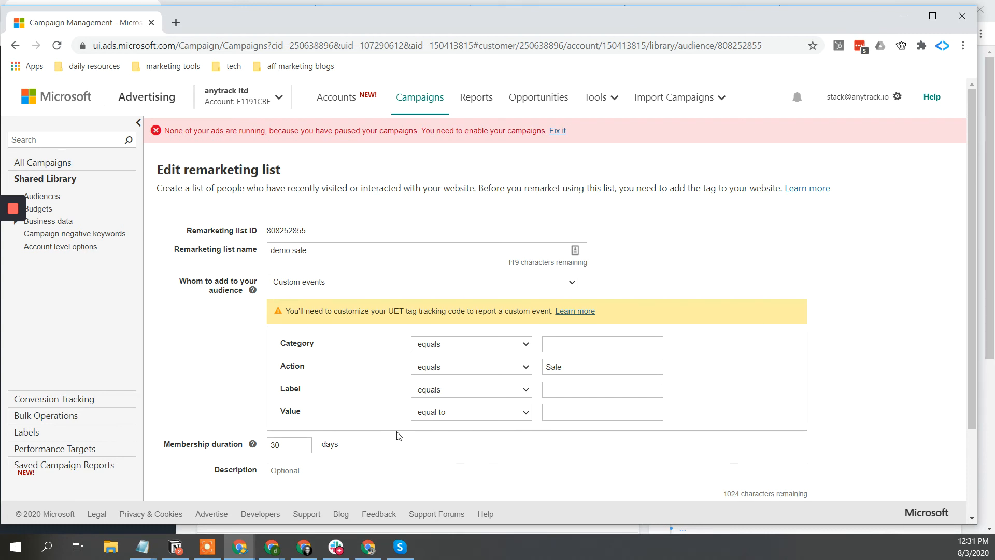
{"action": "double_click", "coordinate": [283, 445]}
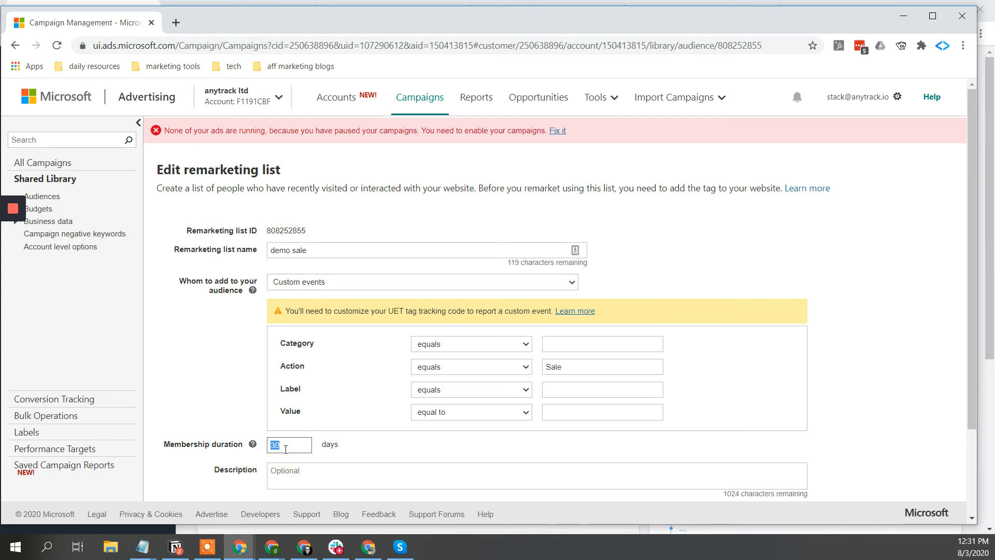
- Change the 'demo sale' list's membership duration from 30 to 180 days
{"action": "left_click", "coordinate": [252, 444]}
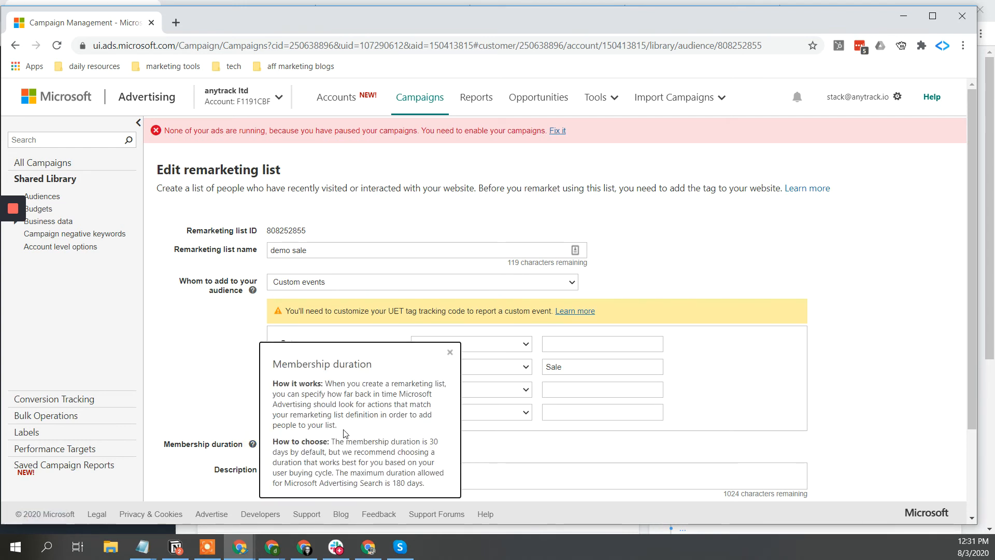
{"action": "scroll", "coordinate": [344, 433], "scroll_direction": "down", "scroll_amount": 2}
{"action": "left_click", "coordinate": [507, 380]}
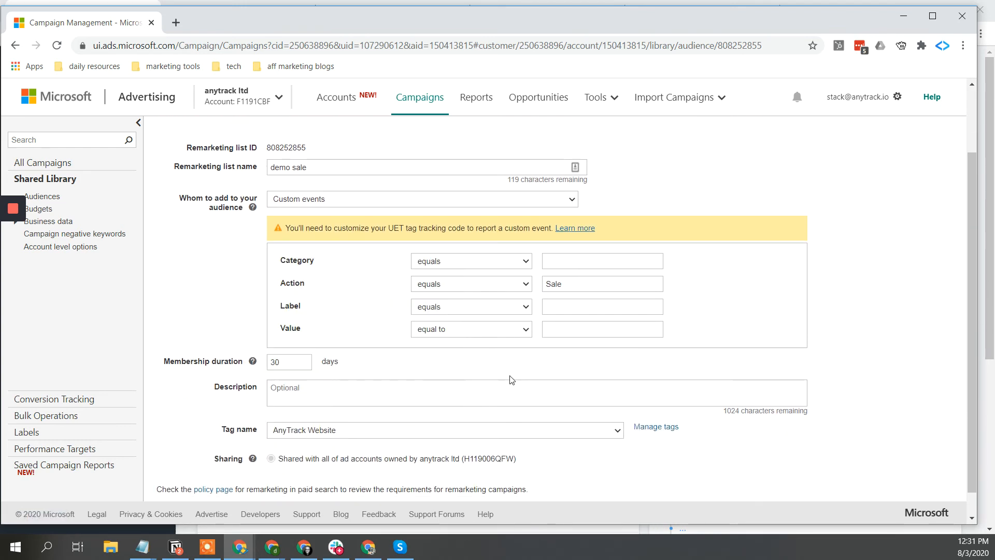
{"action": "double_click", "coordinate": [283, 361]}
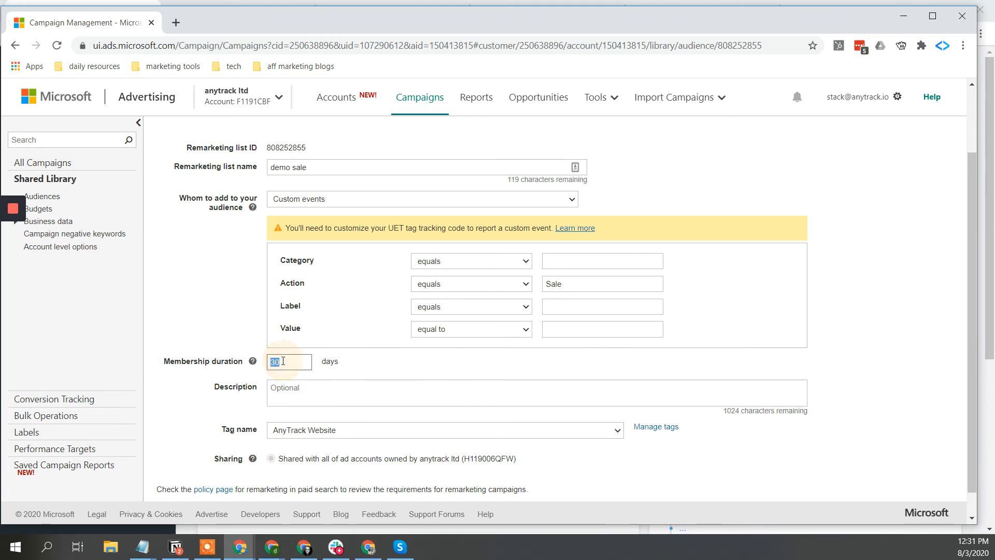
{"action": "type", "text": "180"}
{"action": "left_click", "coordinate": [585, 282]}
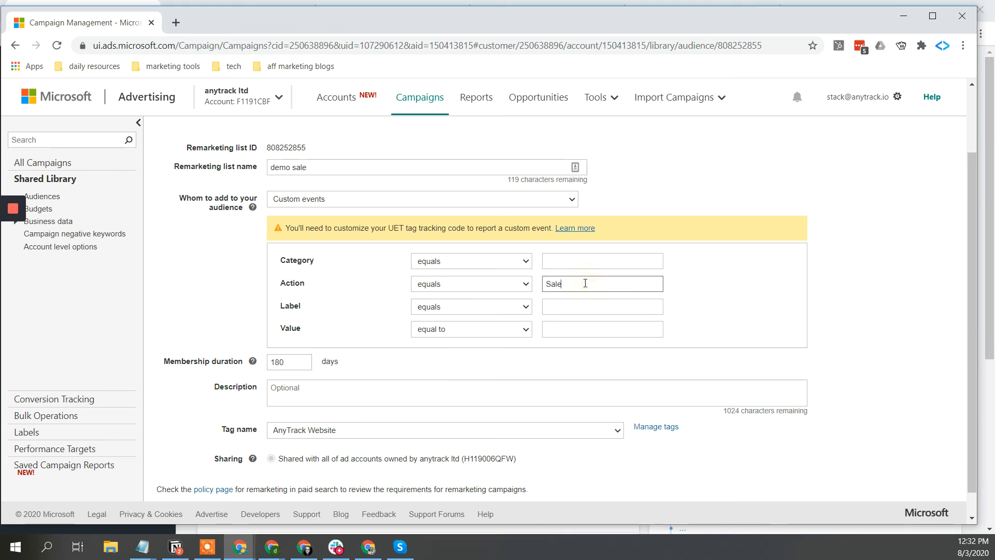
- Delete the extra 'a' so the Action field reads 'Sale', then scroll to the form's end
{"action": "type", "text": "a"}
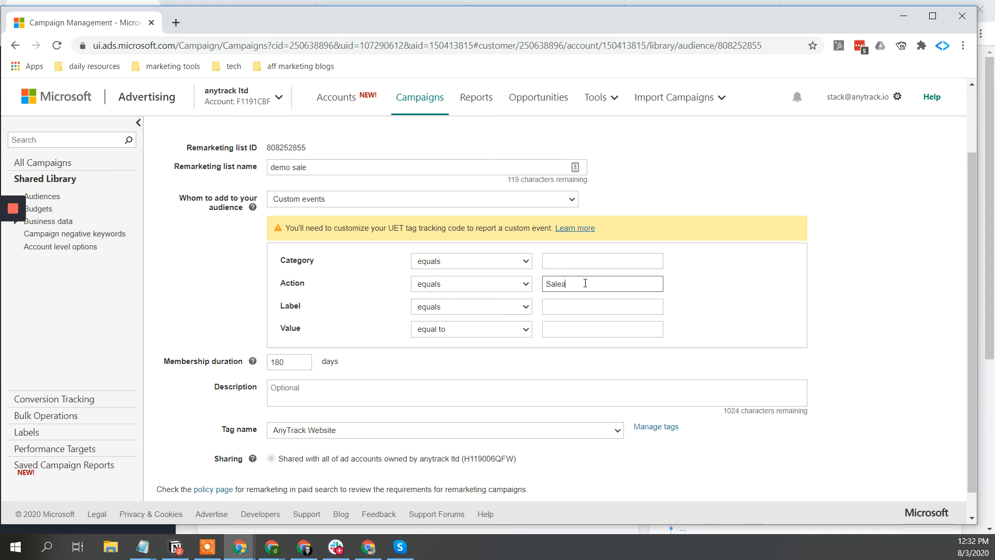
{"action": "key", "text": "BackSpace"}
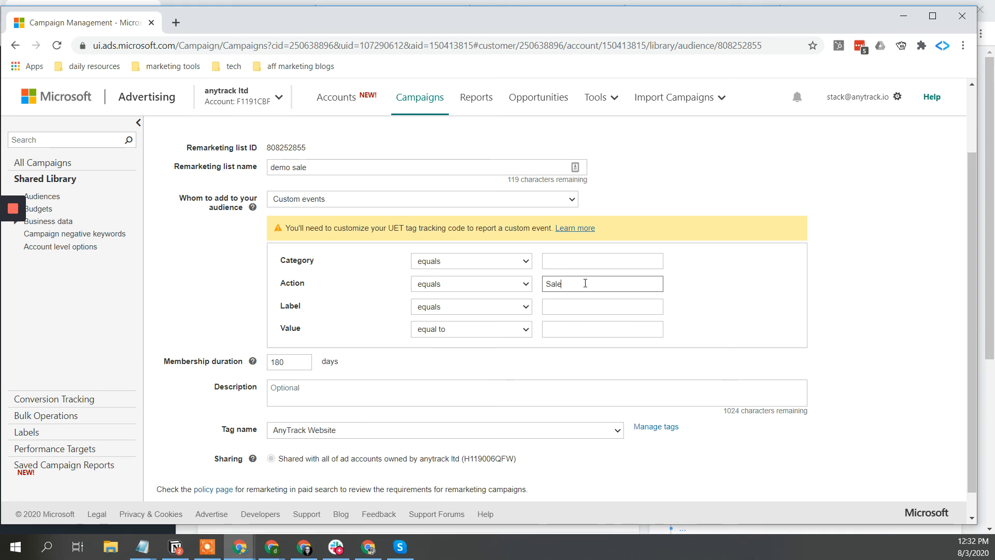
{"action": "scroll", "coordinate": [585, 283], "scroll_direction": "down", "scroll_amount": 1}
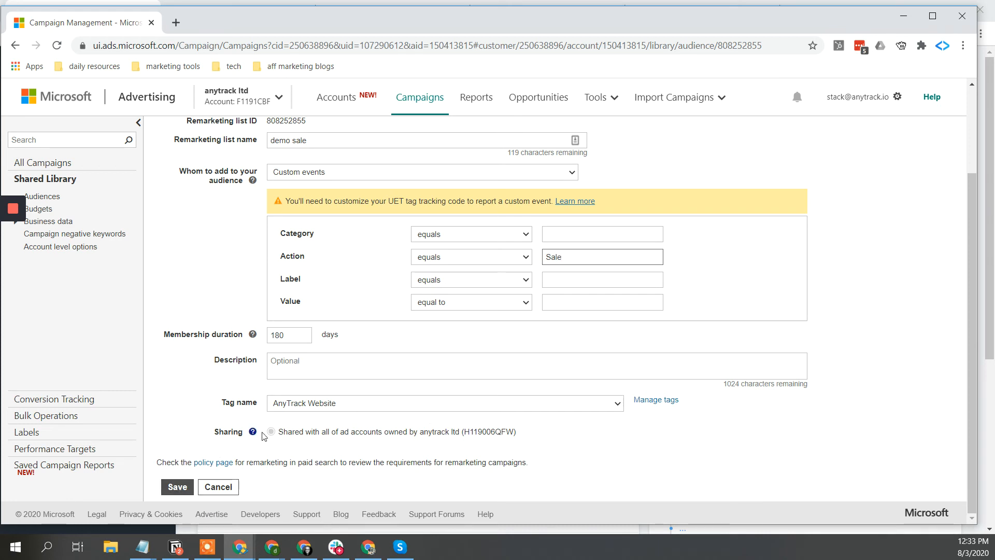
{"action": "scroll", "coordinate": [308, 422], "scroll_direction": "up", "scroll_amount": 2}
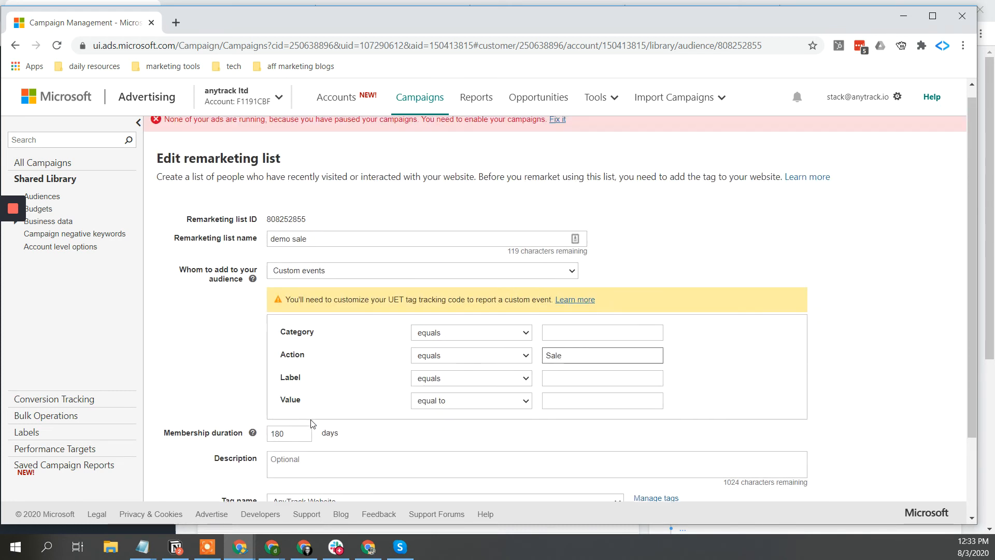
{"action": "scroll", "coordinate": [295, 427], "scroll_direction": "down", "scroll_amount": 2}
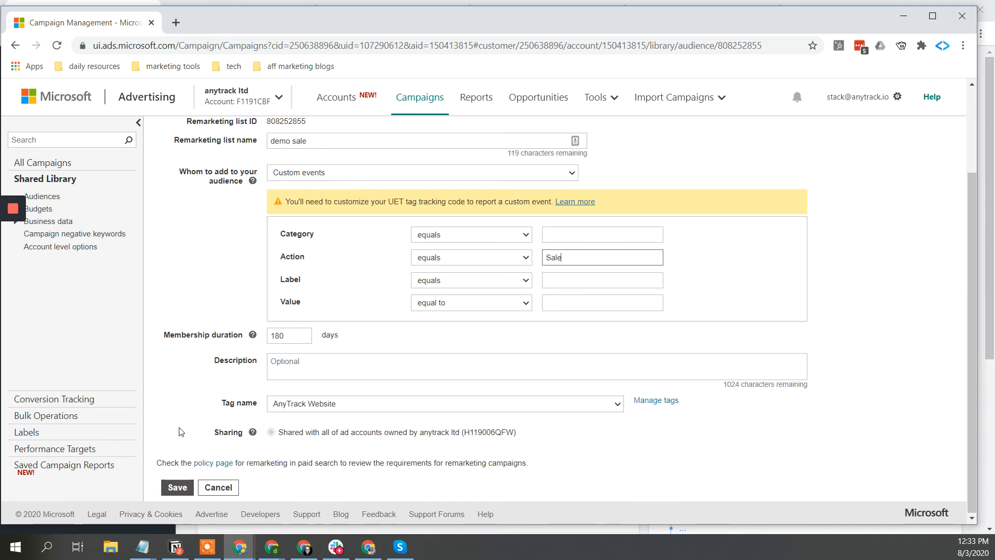
- Discard the 'demo sale' edits and start a new remarketing list
{"action": "left_click", "coordinate": [225, 488]}
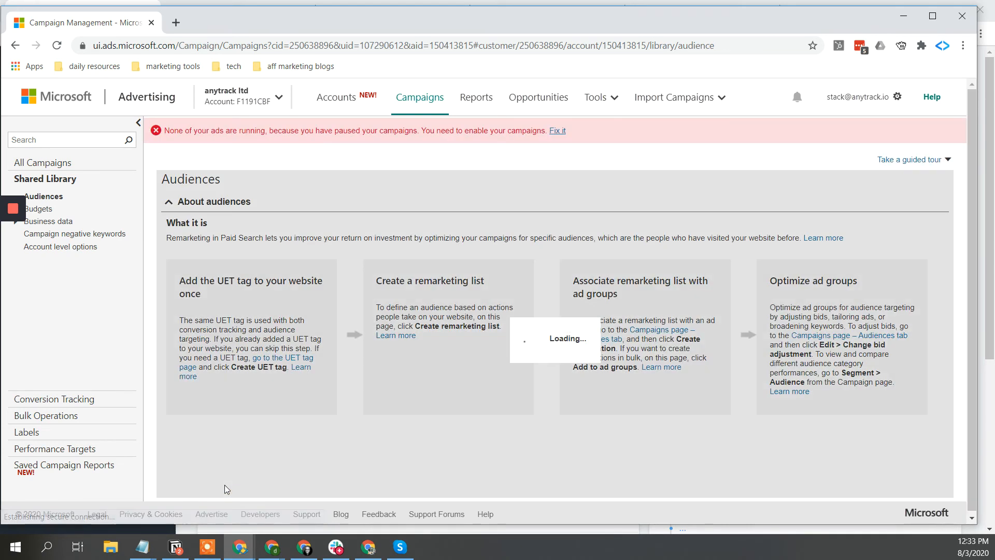
{"action": "scroll", "coordinate": [254, 299], "scroll_direction": "down", "scroll_amount": 4}
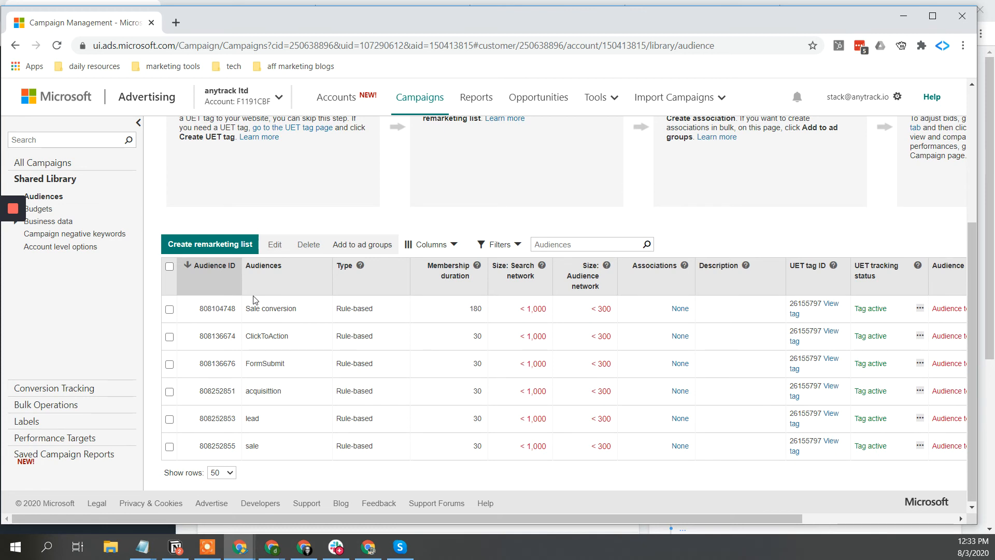
{"action": "left_click", "coordinate": [230, 245]}
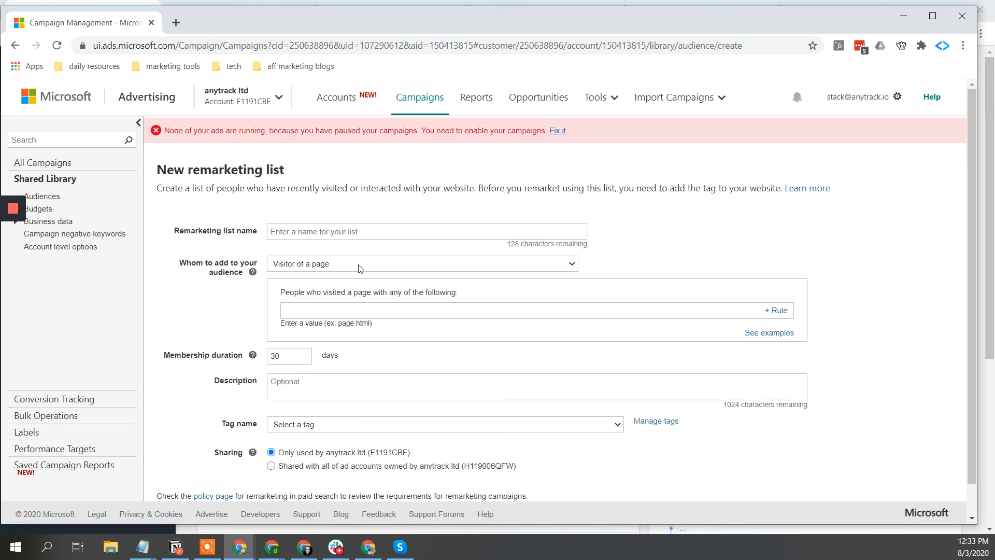
- Base the new list on custom events with a 'greater than' Value condition
{"action": "left_click", "coordinate": [340, 270]}
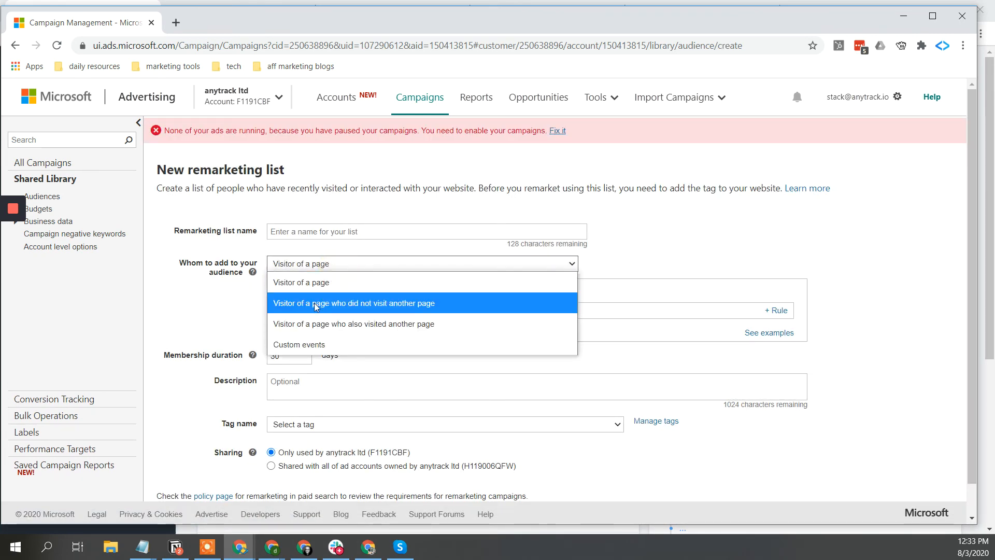
{"action": "left_click", "coordinate": [333, 343]}
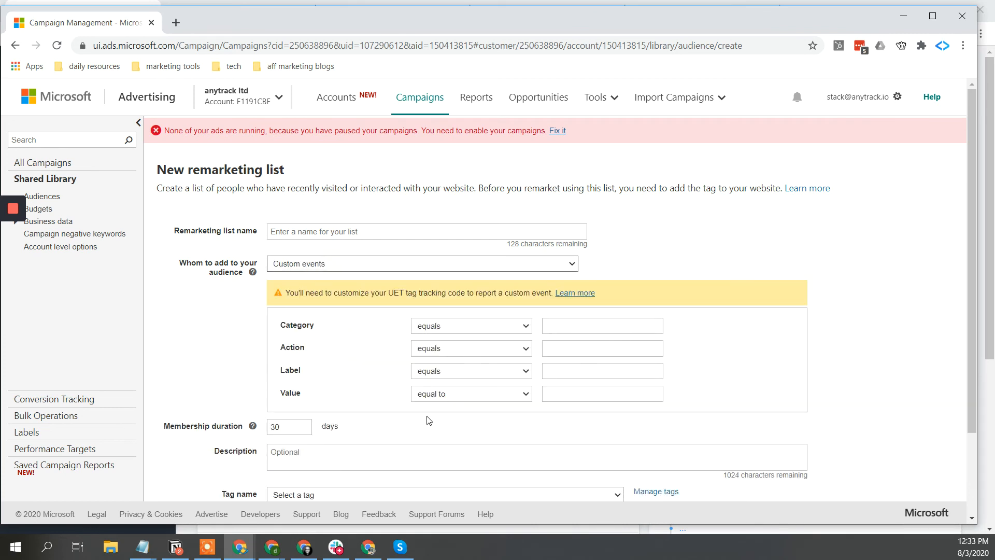
{"action": "left_click", "coordinate": [515, 393]}
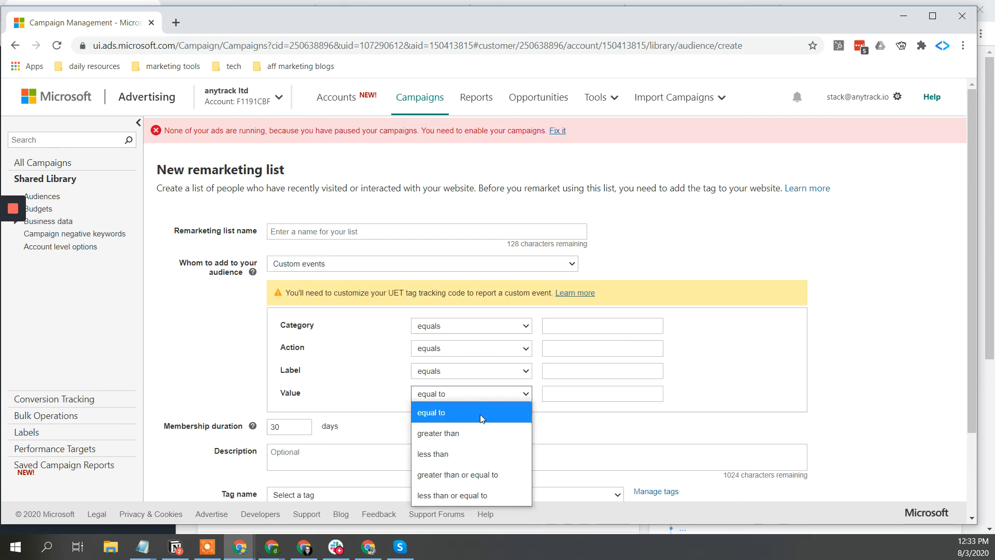
{"action": "left_click", "coordinate": [481, 432]}
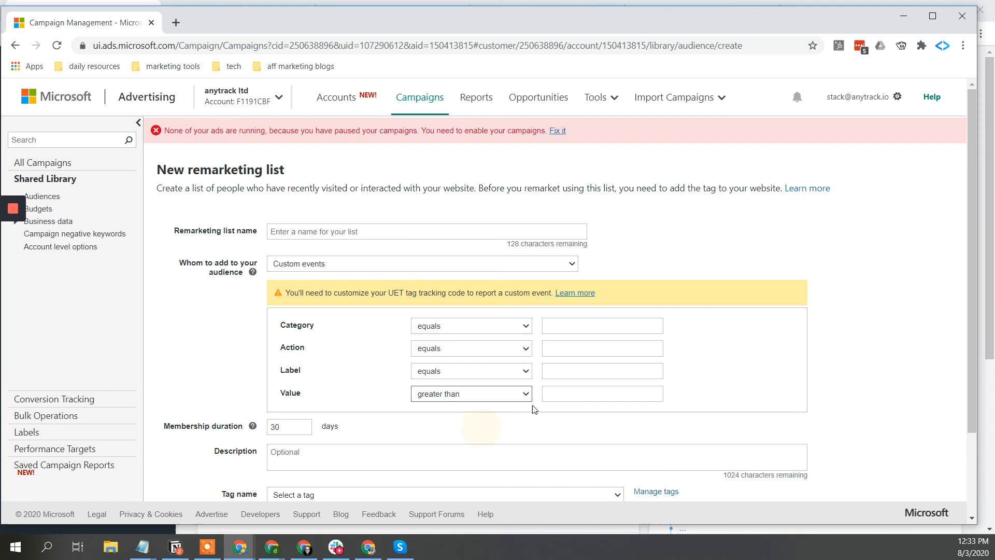
{"action": "left_click", "coordinate": [582, 394]}
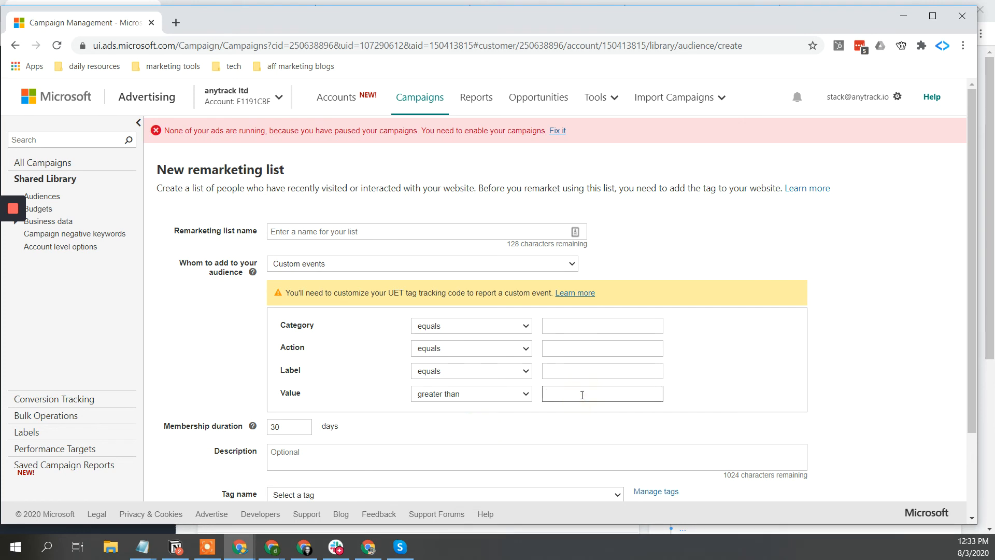
{"action": "type", "text": "0"}
{"action": "type", "text": "2"}
{"action": "left_click", "coordinate": [690, 379]}
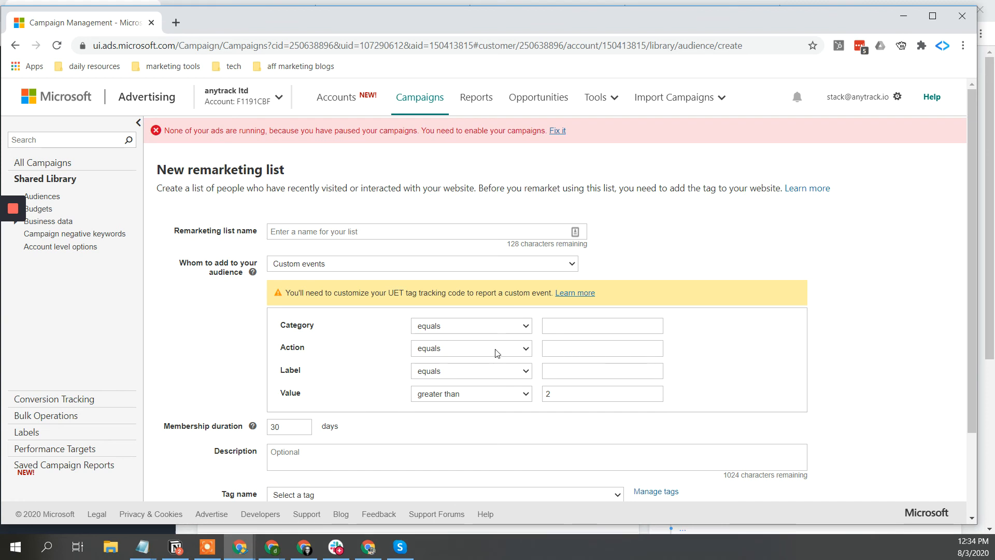
- Enter 'Sale' as the Action and set the Value threshold to 100
{"action": "left_click", "coordinate": [580, 345]}
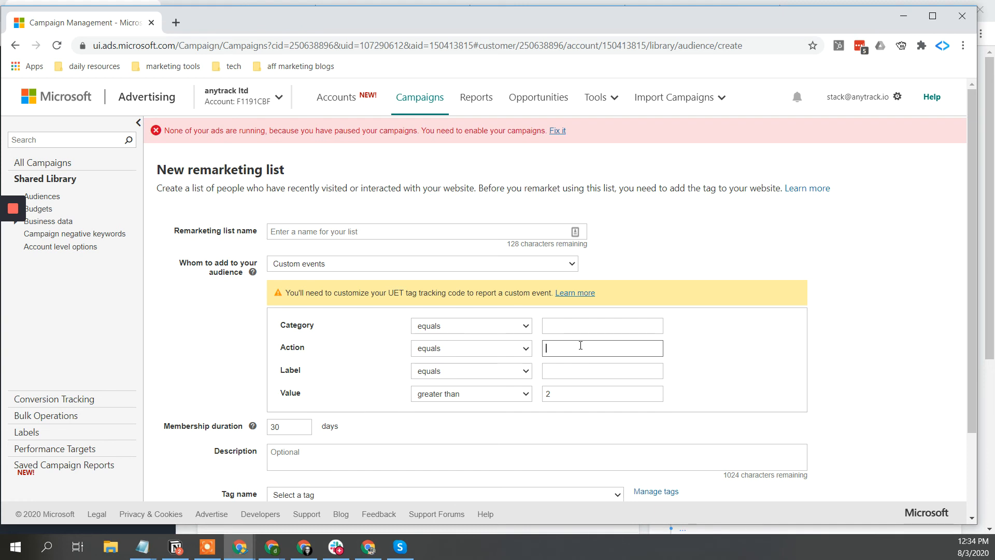
{"action": "type", "text": "Sale"}
{"action": "key", "text": "BackSpace"}
{"action": "type", "text": "e"}
{"action": "double_click", "coordinate": [562, 394]}
{"action": "type", "text": "100"}
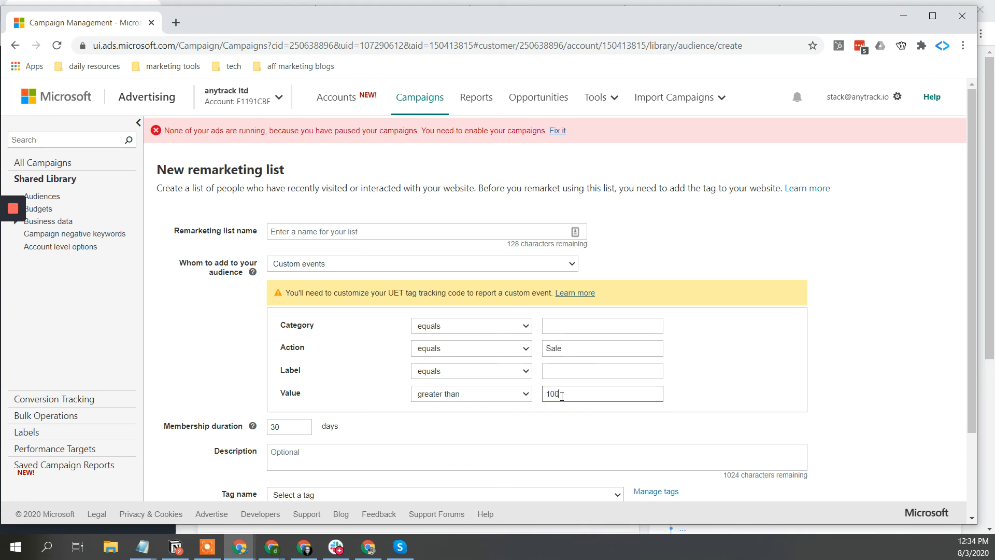
{"action": "left_click", "coordinate": [883, 357]}
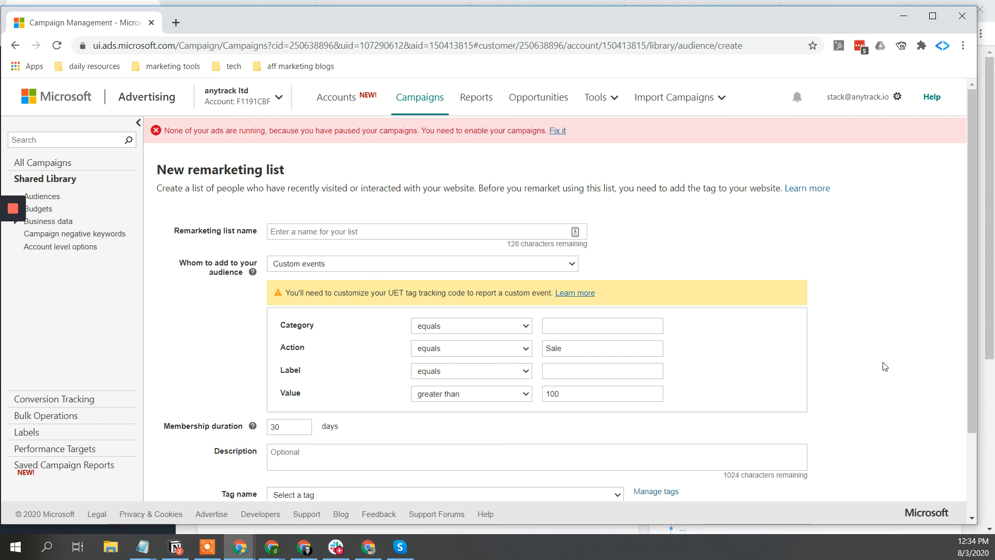
- Attach the AnyTrack Website tag and share the list with all the manager's ad accounts
{"action": "scroll", "coordinate": [885, 366], "scroll_direction": "down", "scroll_amount": 1}
{"action": "scroll", "coordinate": [885, 367], "scroll_direction": "down", "scroll_amount": 2}
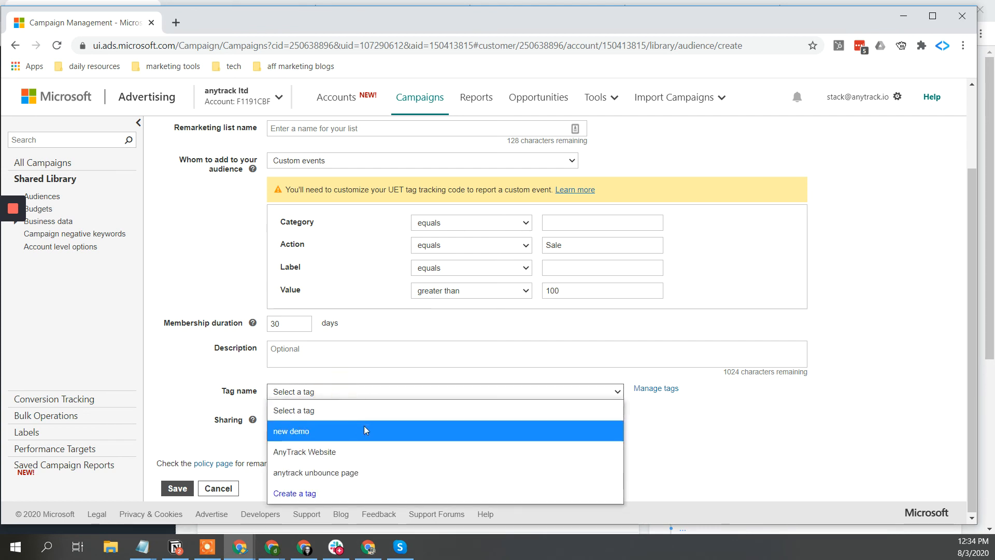
{"action": "left_click", "coordinate": [352, 447]}
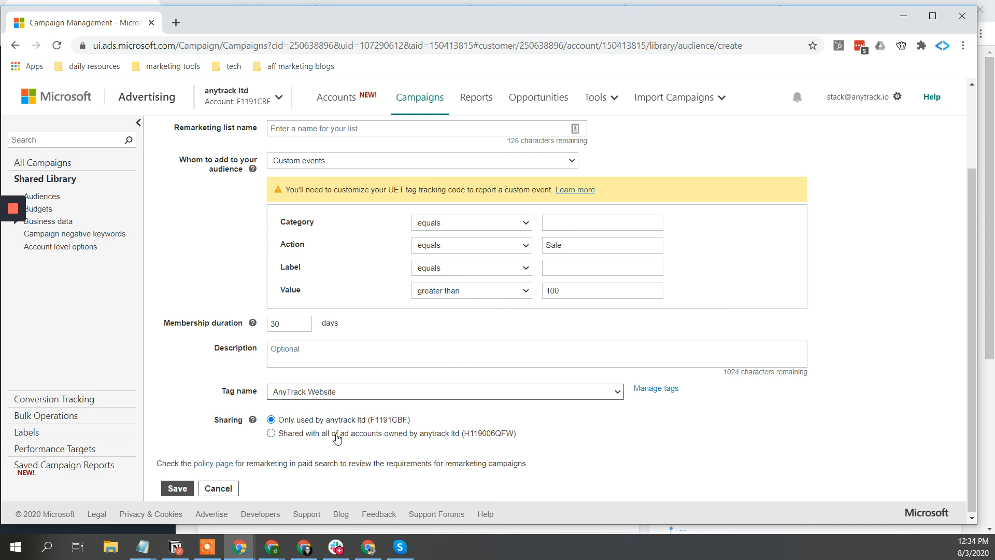
{"action": "left_click", "coordinate": [271, 435]}
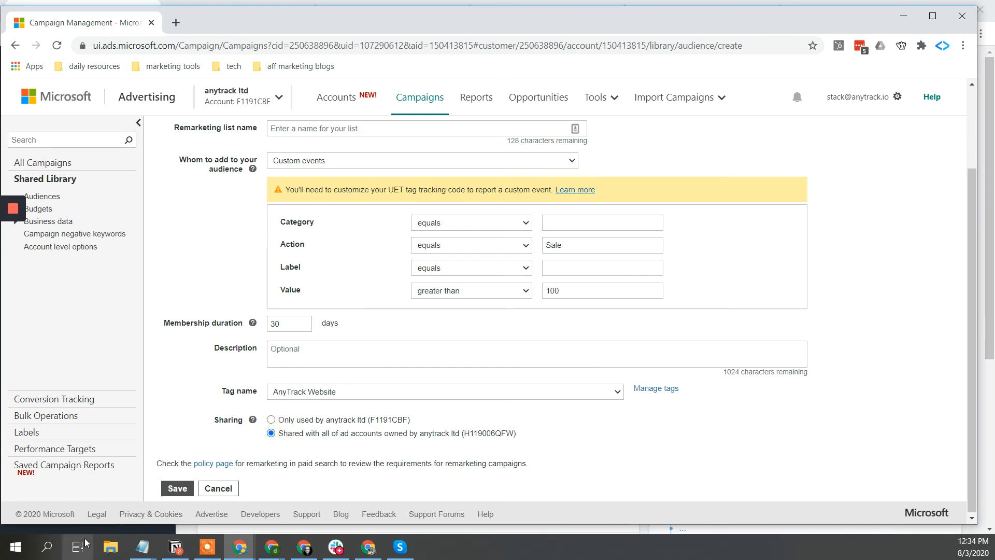
{"action": "left_click", "coordinate": [178, 489]}
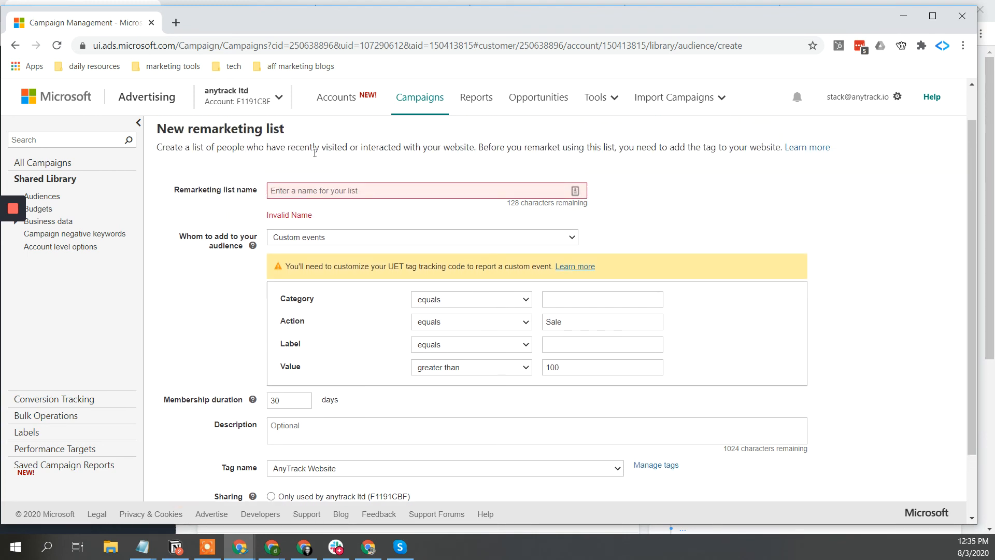
- Name the list 'High Value Customers' and save it
{"action": "left_click", "coordinate": [303, 190]}
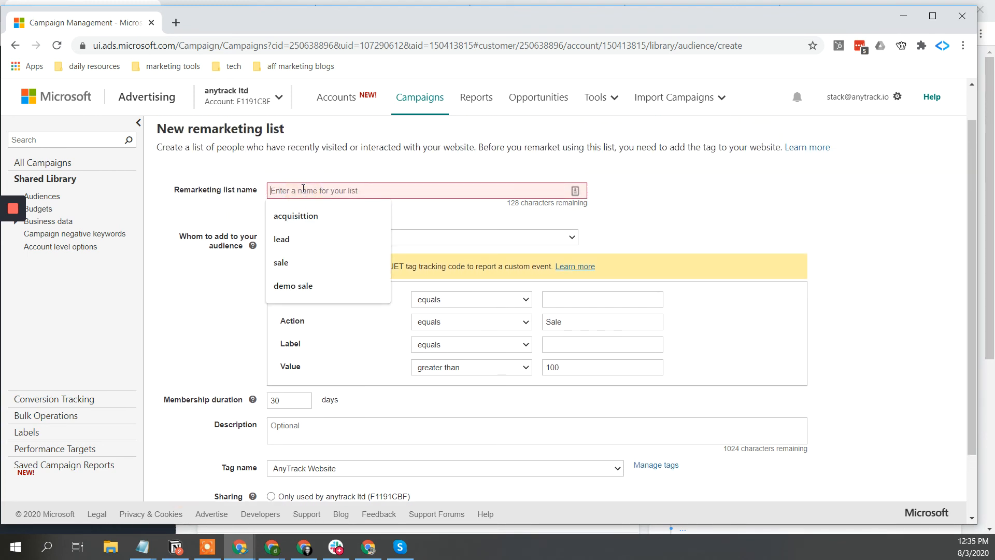
{"action": "type", "text": "High Va"}
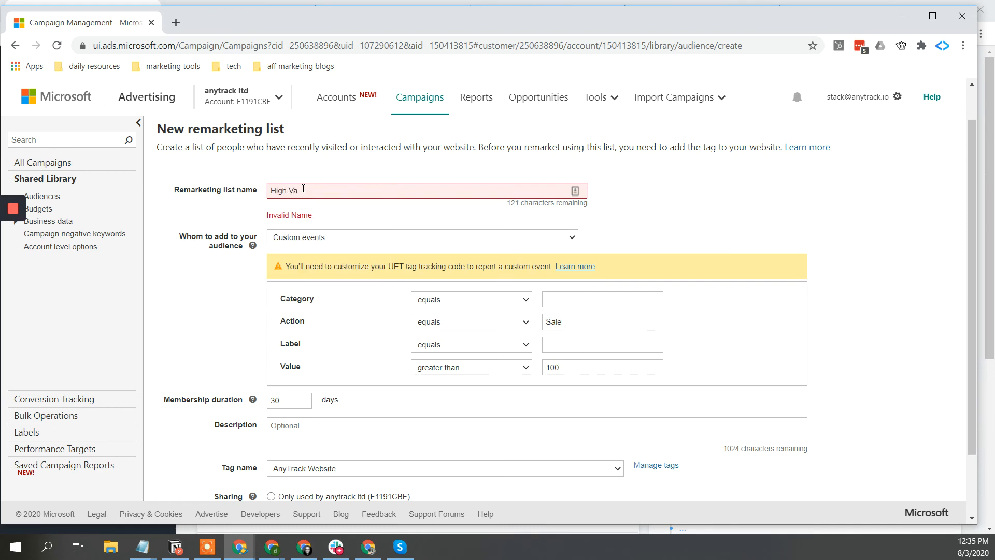
{"action": "type", "text": "lue Customers"}
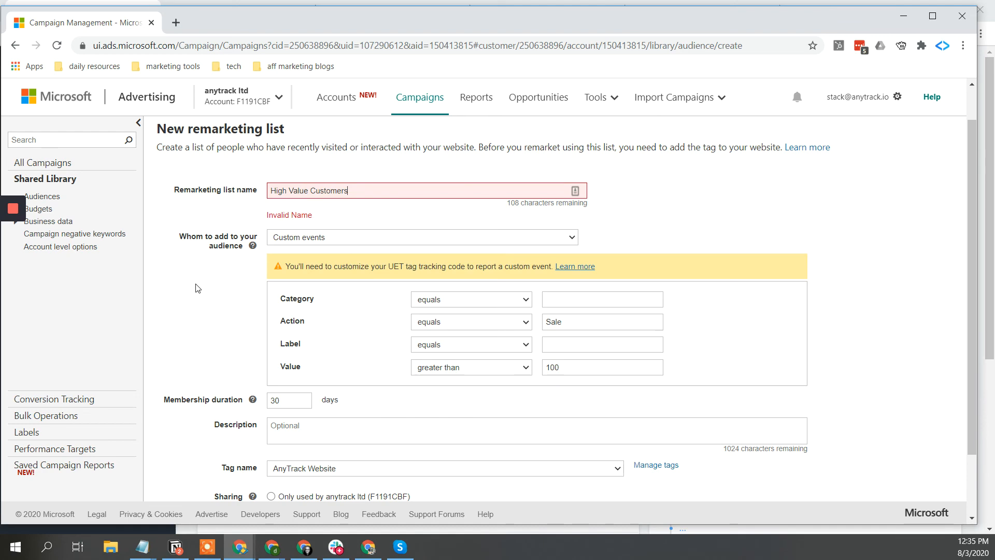
{"action": "scroll", "coordinate": [196, 288], "scroll_direction": "down", "scroll_amount": 3}
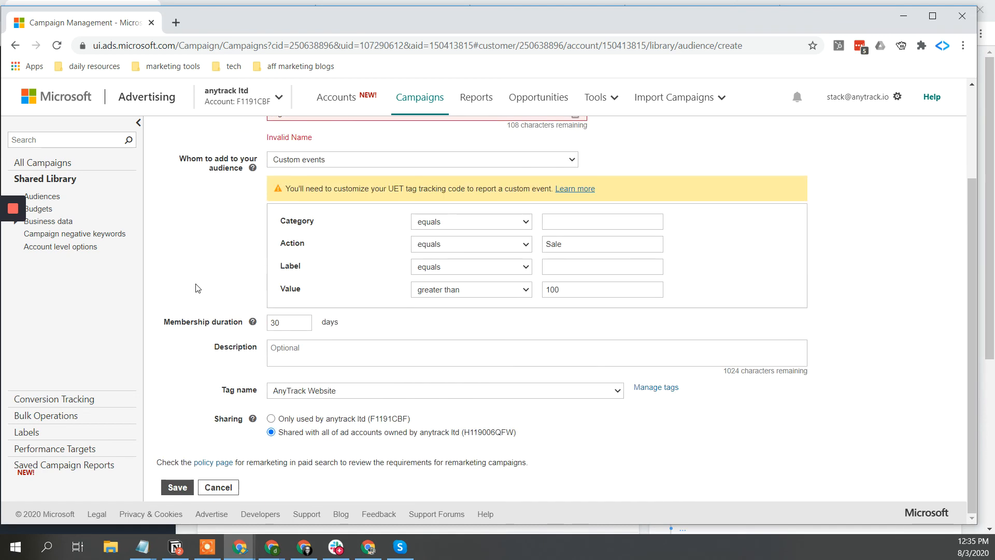
{"action": "left_click", "coordinate": [177, 487]}
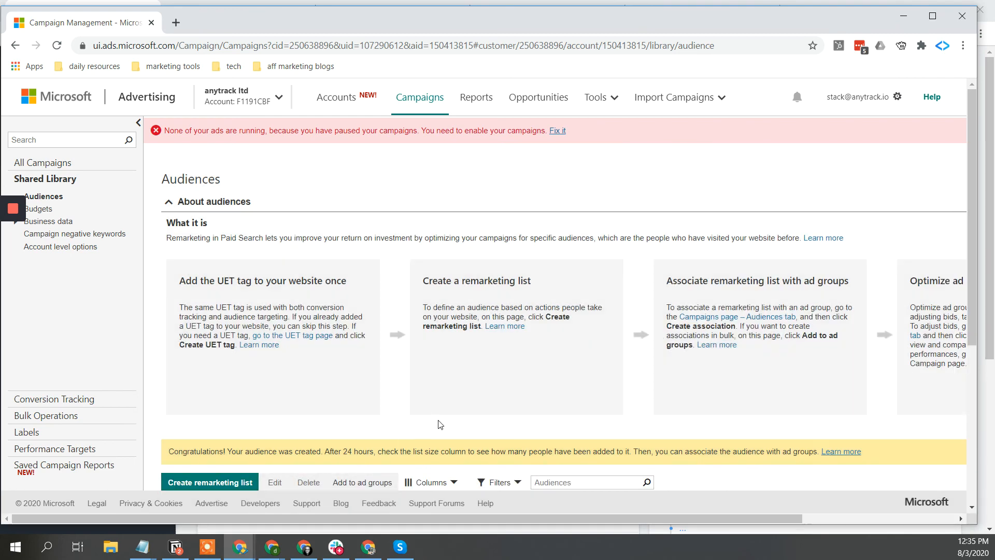
{"action": "scroll", "coordinate": [440, 424], "scroll_direction": "down", "scroll_amount": 5}
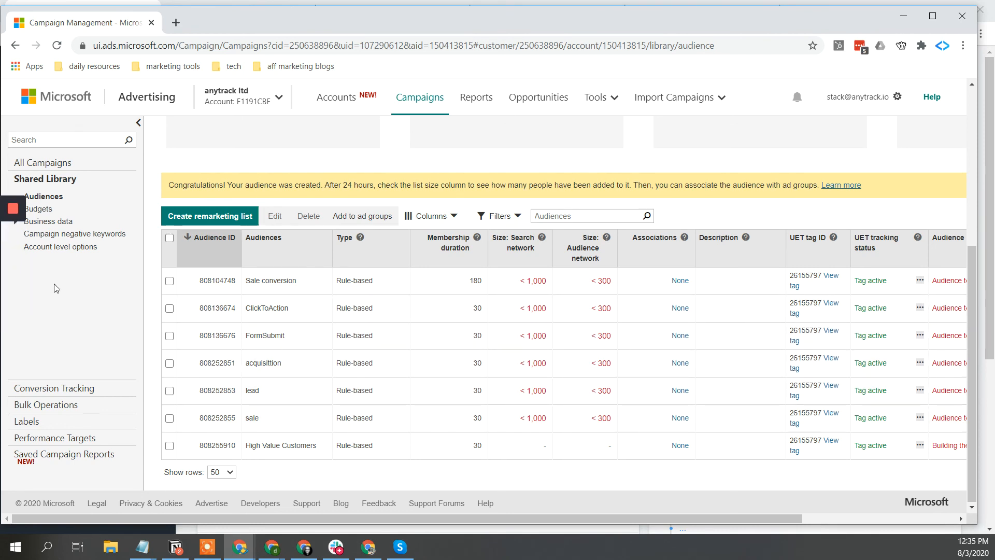
{"action": "mouse_move", "coordinate": [16, 216]}
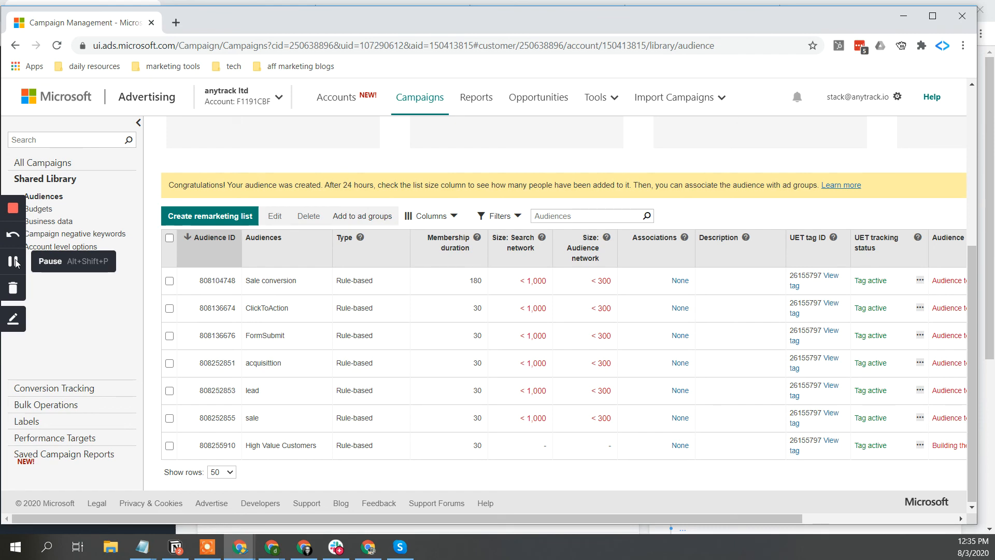
- Maximize Google Analytics and drill into bing / cpc: 8 users, 23 sessions, $754 goal value
{"action": "left_click", "coordinate": [14, 262]}
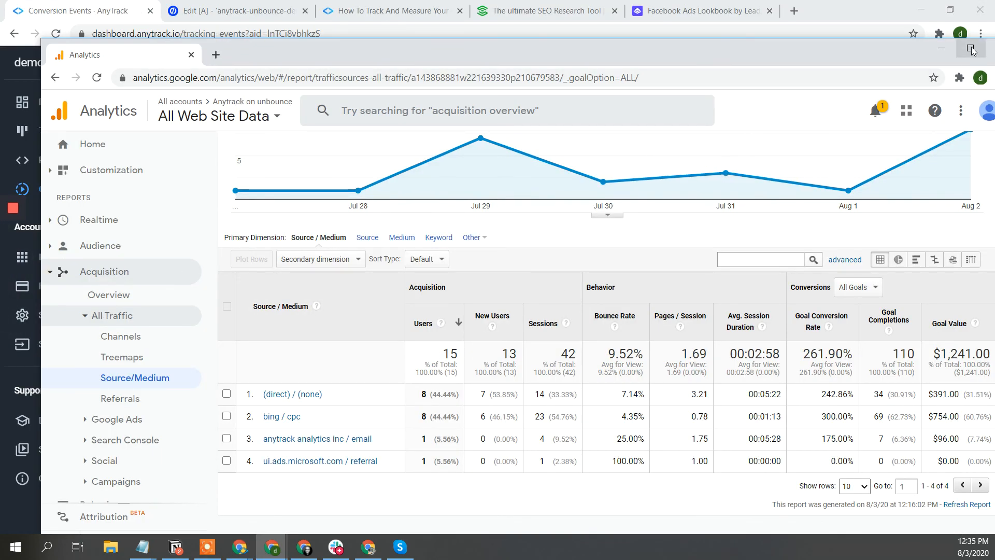
{"action": "left_click", "coordinate": [971, 50]}
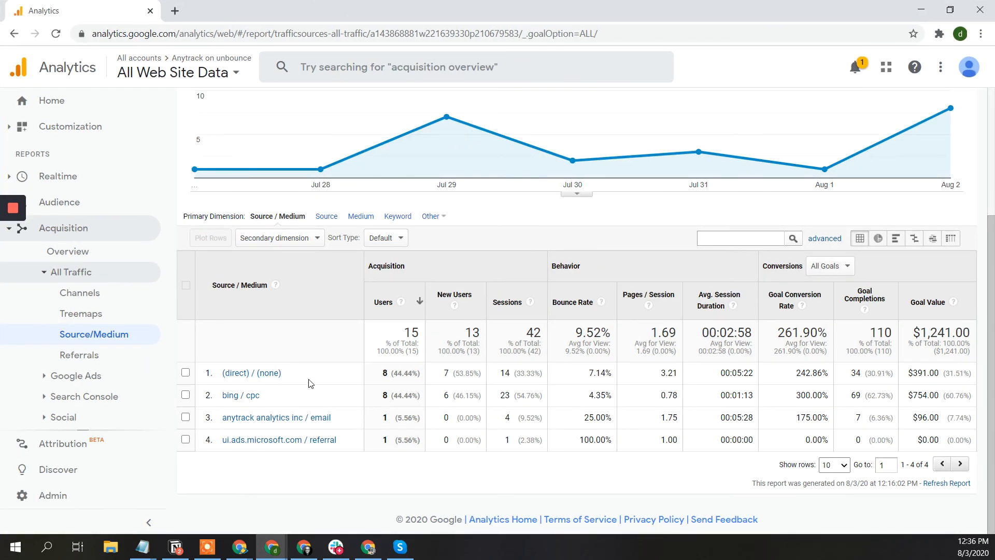
{"action": "left_click", "coordinate": [247, 396]}
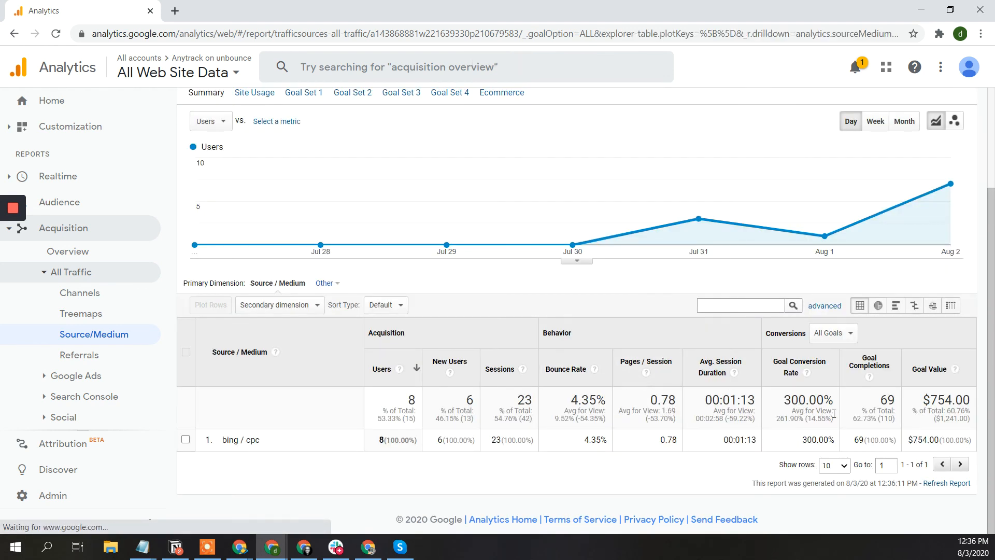
- Add Event Action as the secondary dimension, showing demoSale bringing $560 from 16 completions
{"action": "double_click", "coordinate": [922, 440]}
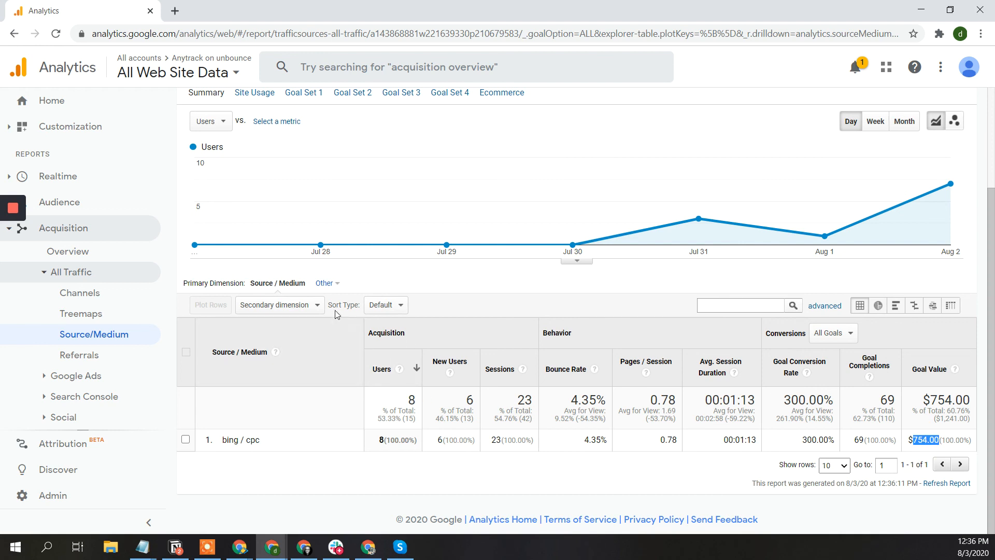
{"action": "left_click", "coordinate": [311, 306]}
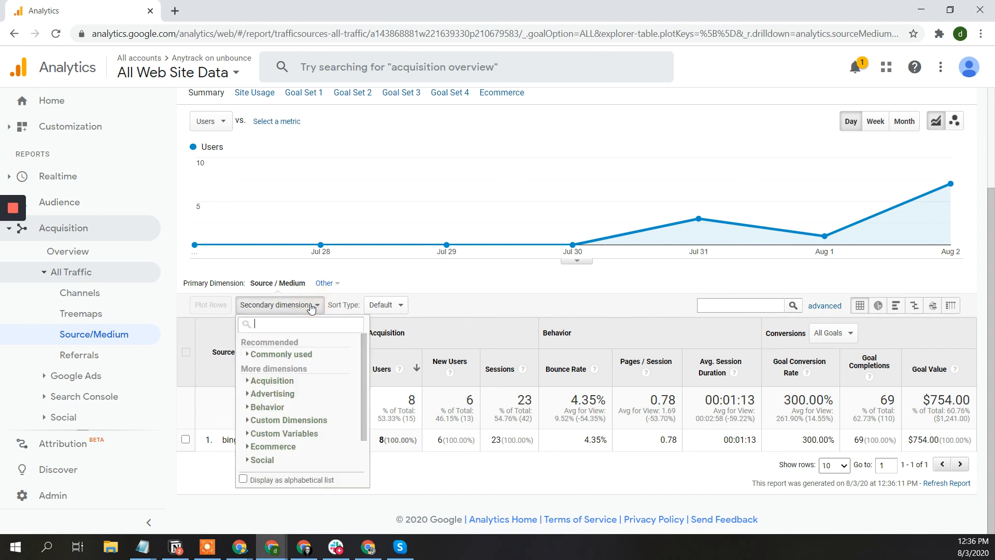
{"action": "type", "text": "even"}
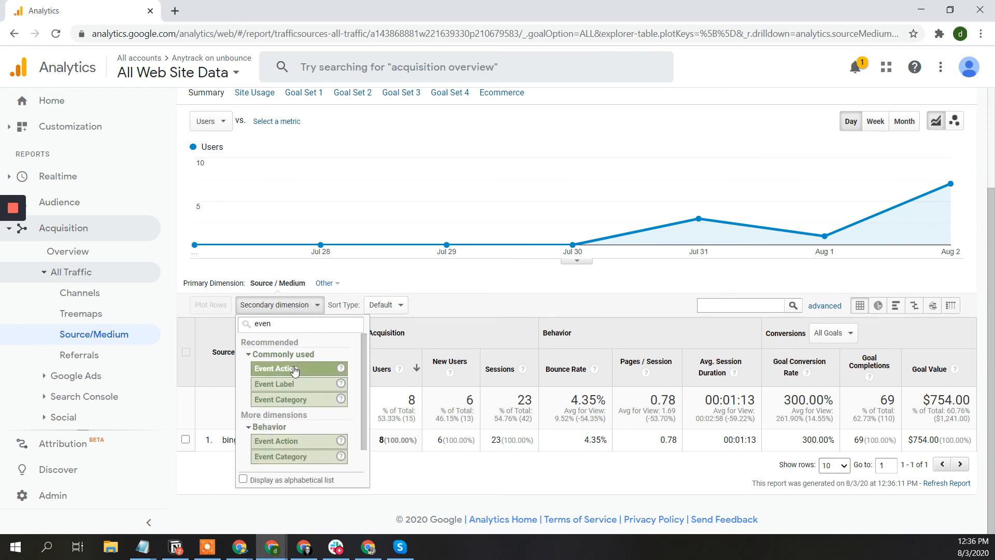
{"action": "left_click", "coordinate": [293, 369]}
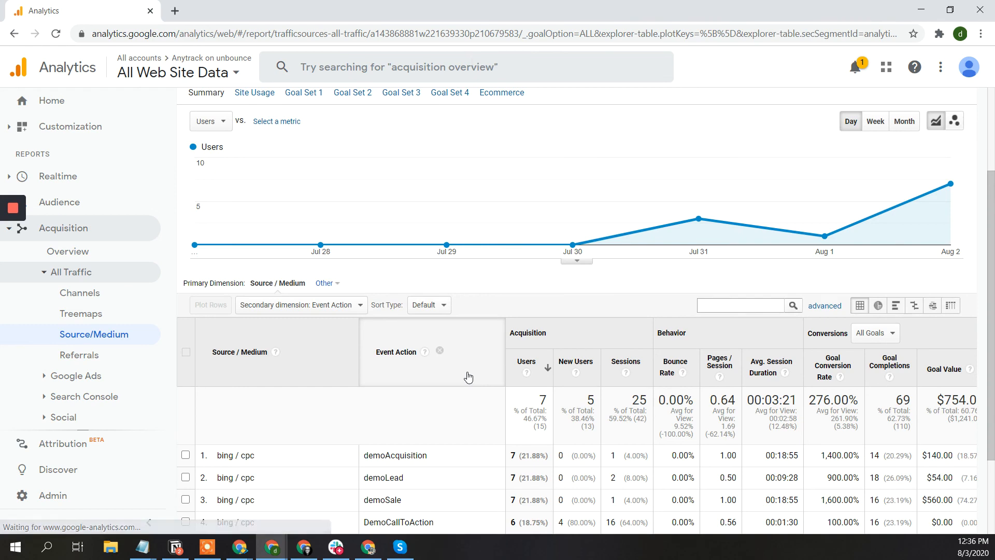
{"action": "scroll", "coordinate": [468, 377], "scroll_direction": "down", "scroll_amount": 2}
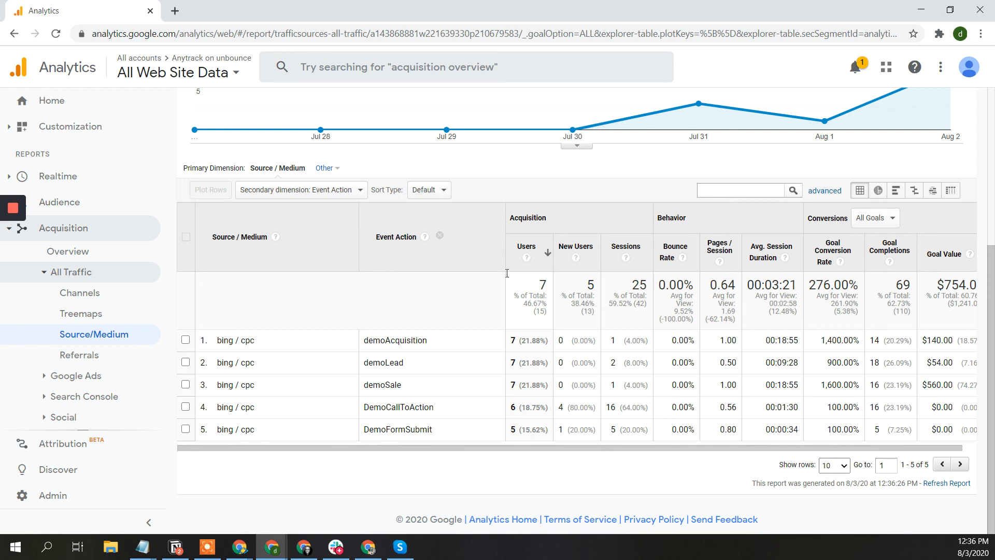
- Open the Paid Keywords report under Acquisition > Campaigns
{"action": "scroll", "coordinate": [90, 399], "scroll_direction": "down", "scroll_amount": 2}
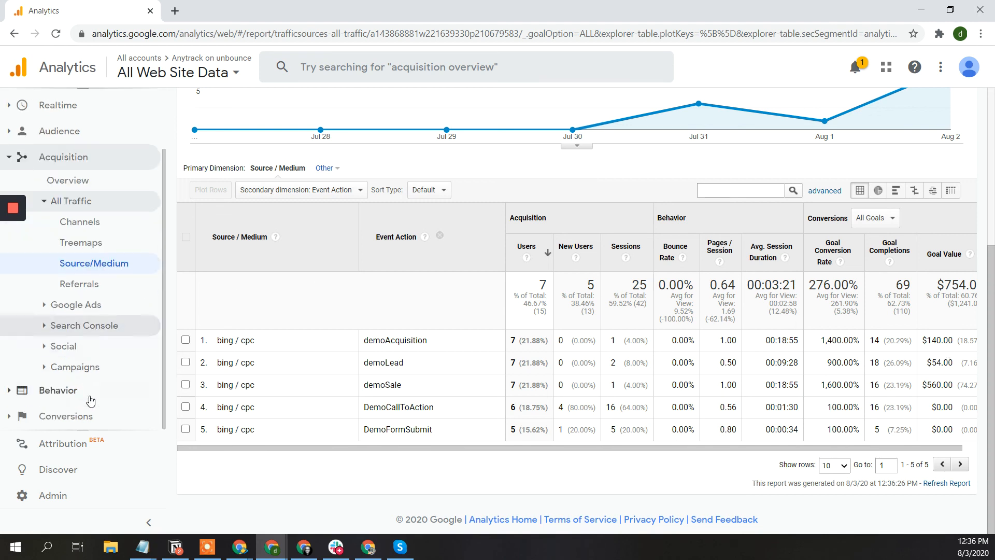
{"action": "left_click", "coordinate": [89, 366]}
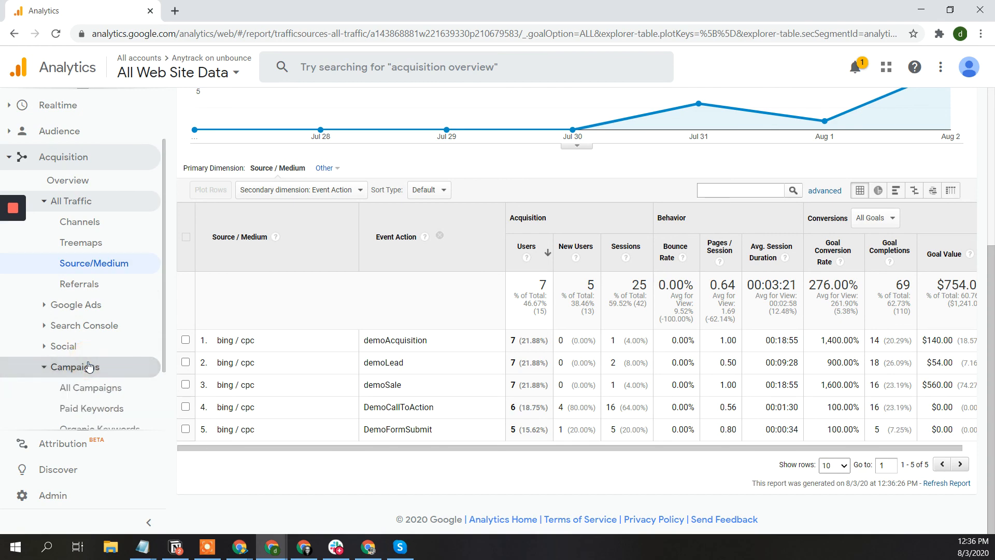
{"action": "left_click", "coordinate": [89, 388]}
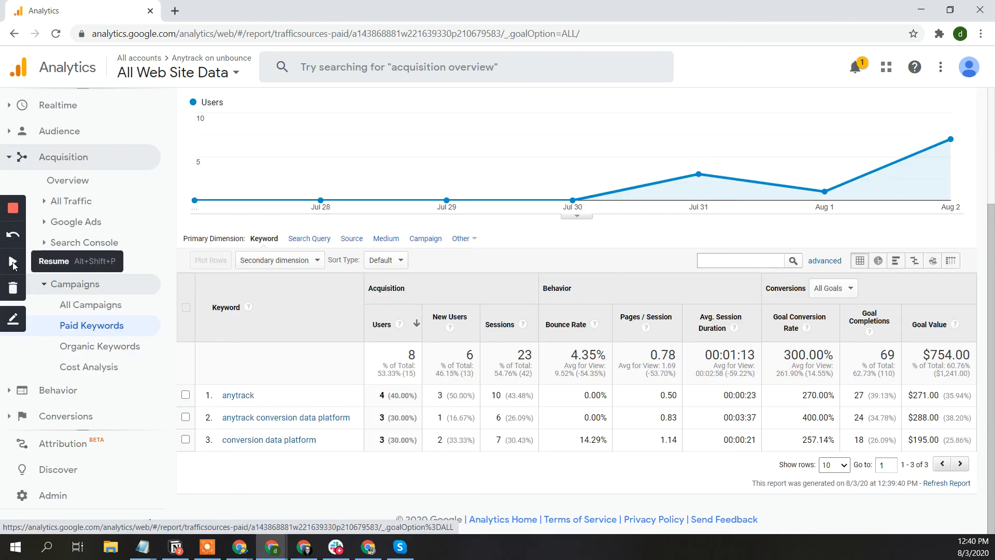
{"action": "left_click", "coordinate": [13, 263]}
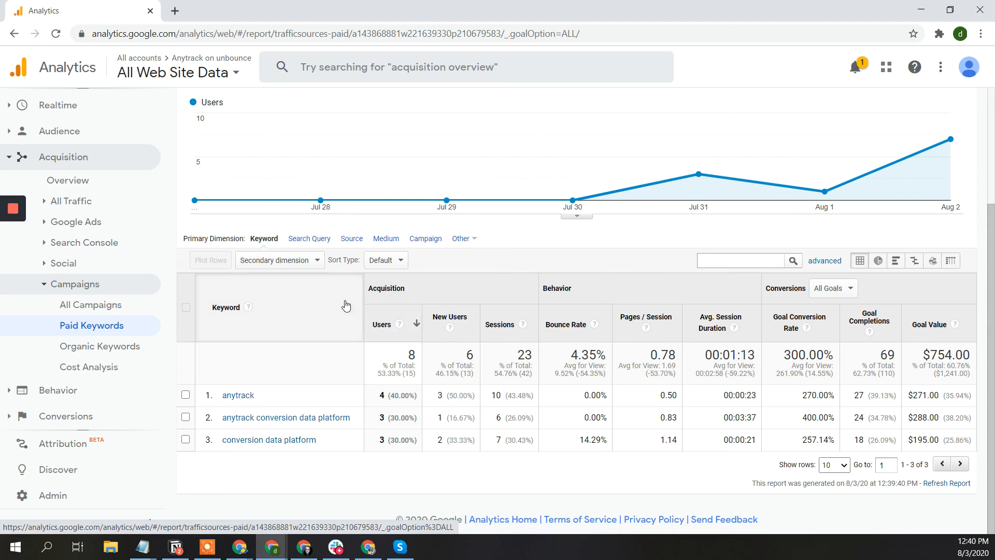
- Split paid keywords by Event Action, showing demoSale worth $210 for both anytrack keywords
{"action": "left_click", "coordinate": [314, 264]}
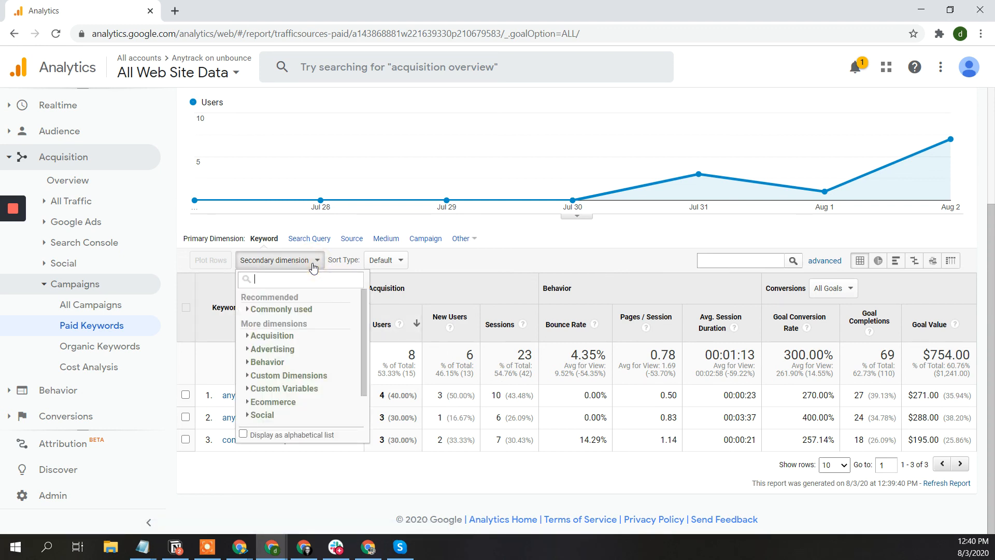
{"action": "type", "text": "even"}
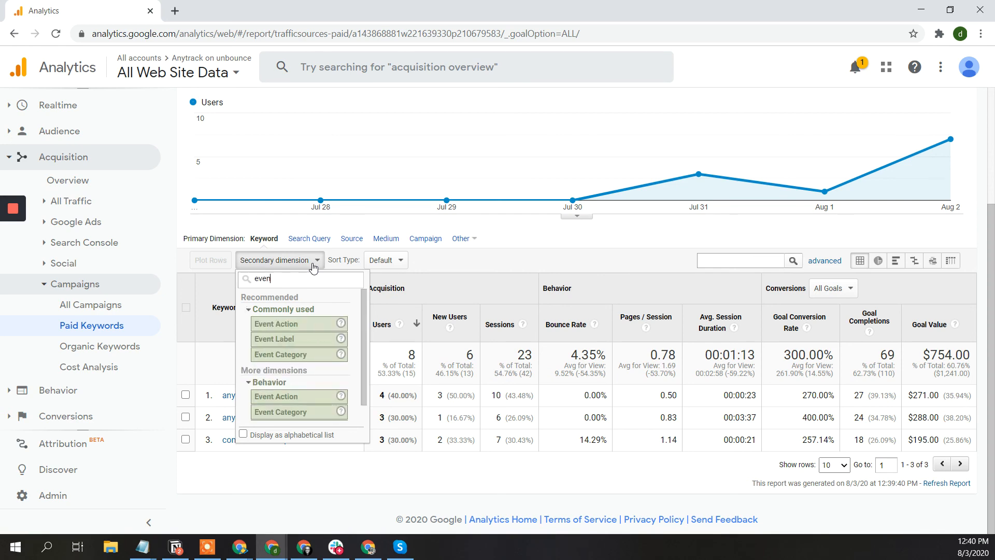
{"action": "left_click", "coordinate": [300, 322]}
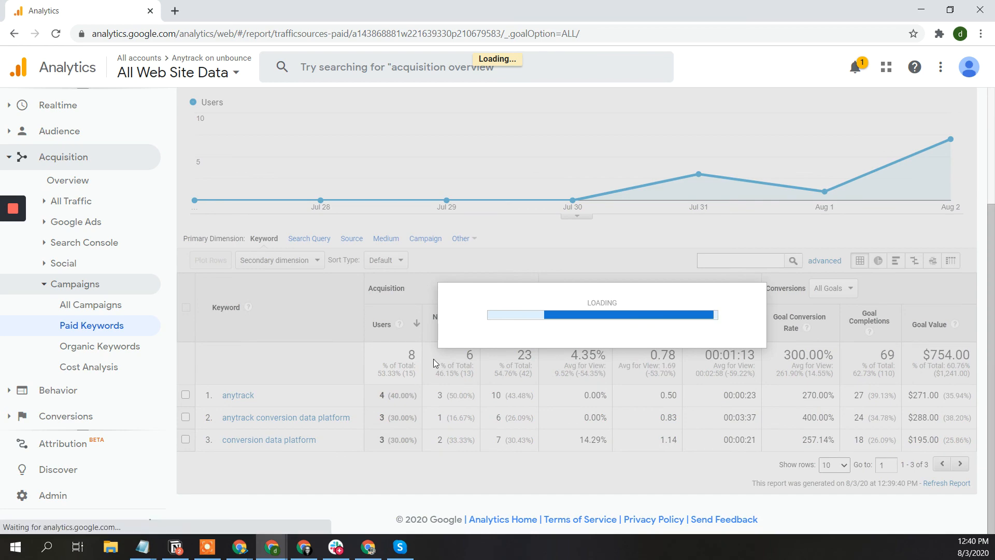
{"action": "scroll", "coordinate": [434, 363], "scroll_direction": "down", "scroll_amount": 3}
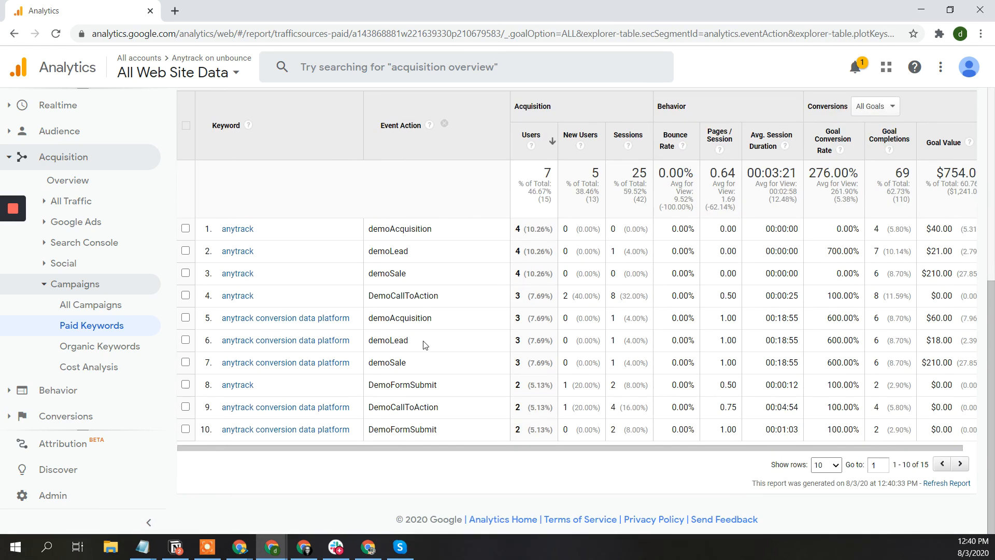
{"action": "scroll", "coordinate": [423, 345], "scroll_direction": "up", "scroll_amount": 2}
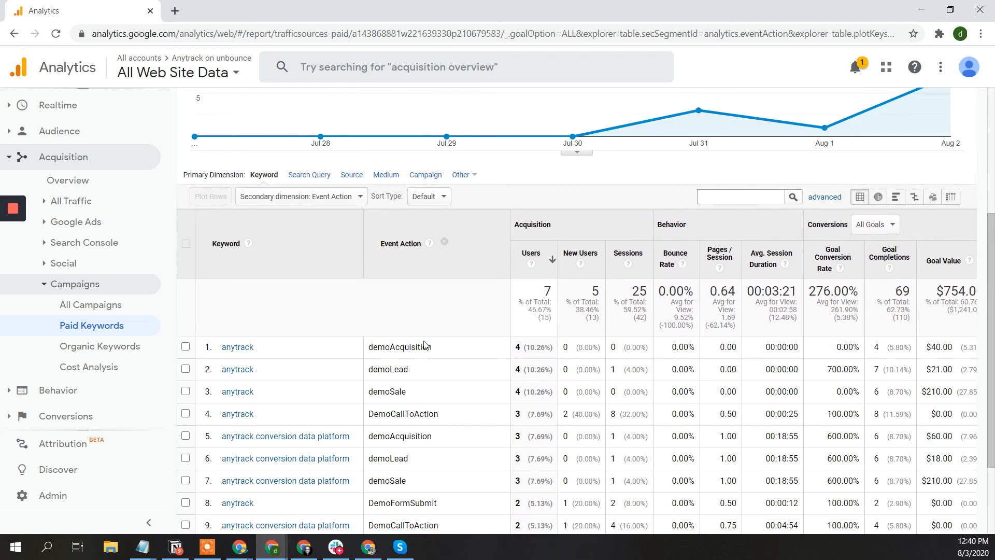
- Set Data Source as the secondary dimension, revealing sources like anytrack/impact, anytrack/cj and web
{"action": "left_click", "coordinate": [327, 198]}
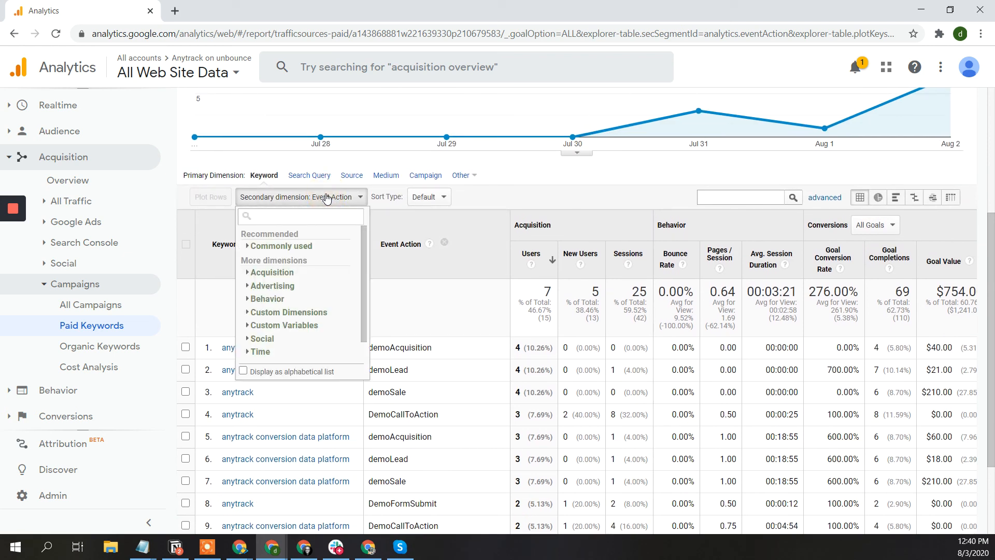
{"action": "type", "text": "dat"}
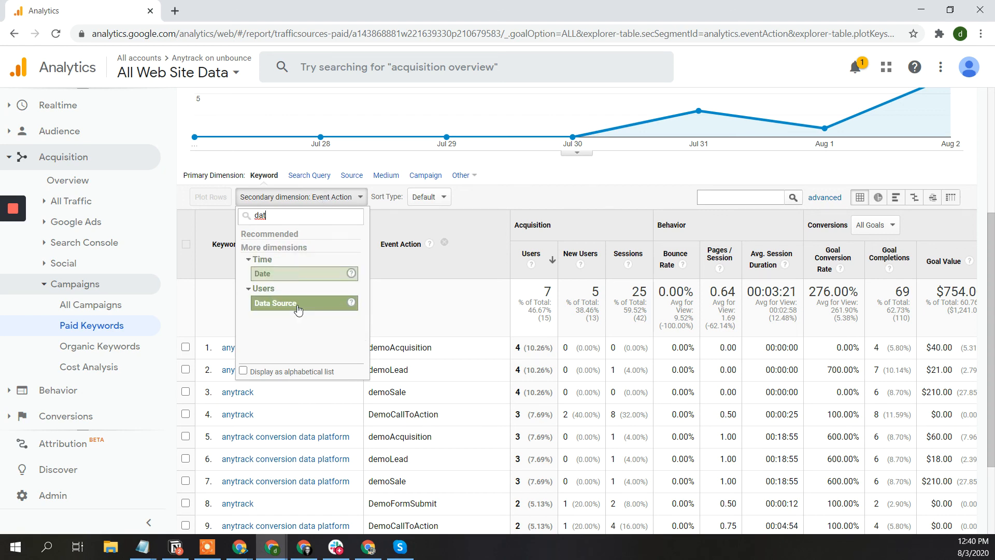
{"action": "left_click", "coordinate": [296, 305]}
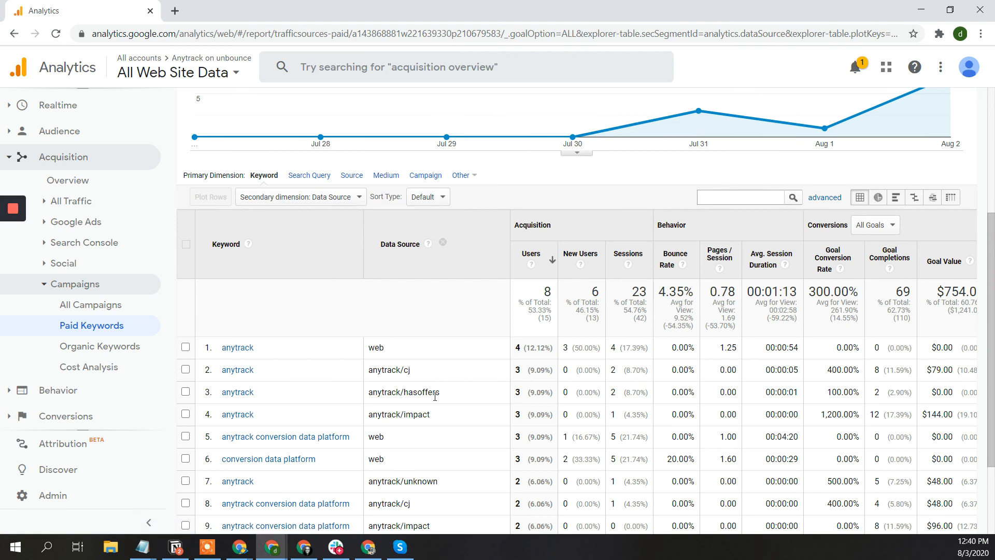
{"action": "double_click", "coordinate": [388, 393]}
{"action": "scroll", "coordinate": [435, 417], "scroll_direction": "down", "scroll_amount": 3}
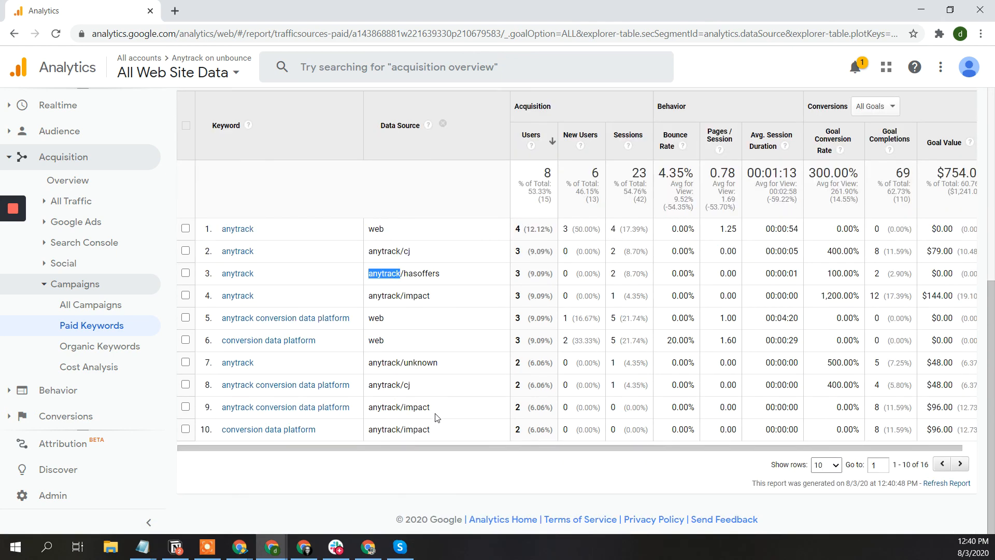
{"action": "double_click", "coordinate": [410, 365]}
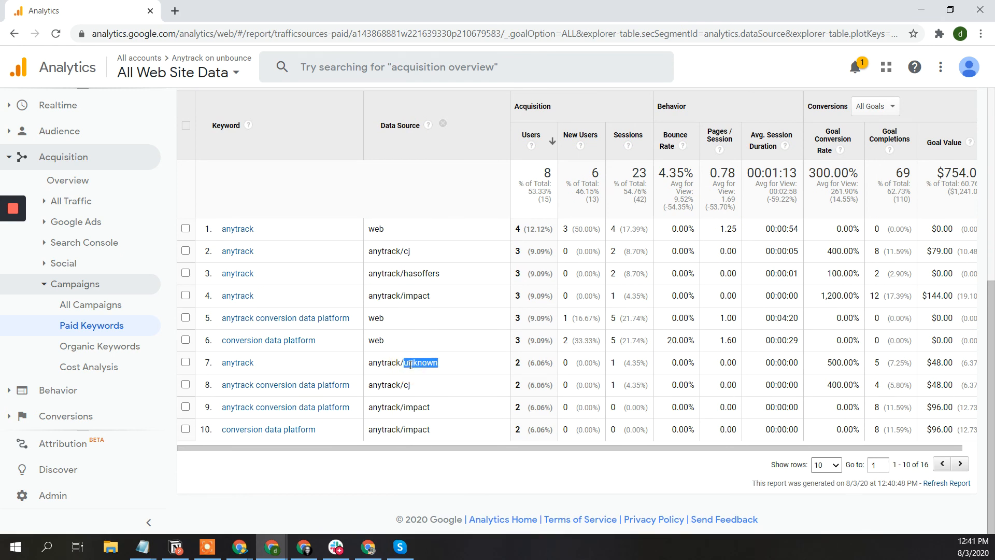
- Show 1000 rows per page so all 16 keyword rows are listed
{"action": "left_click", "coordinate": [828, 465]}
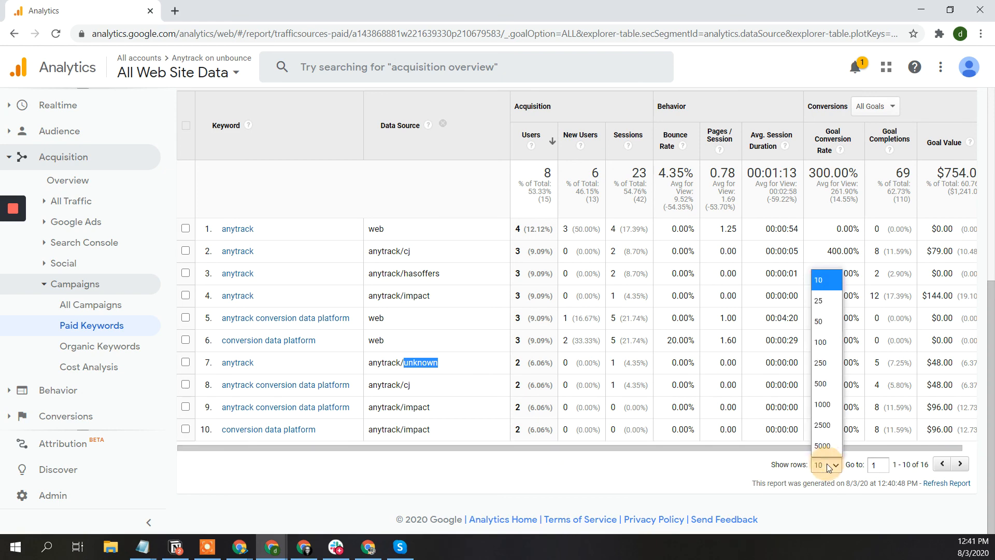
{"action": "left_click", "coordinate": [823, 403]}
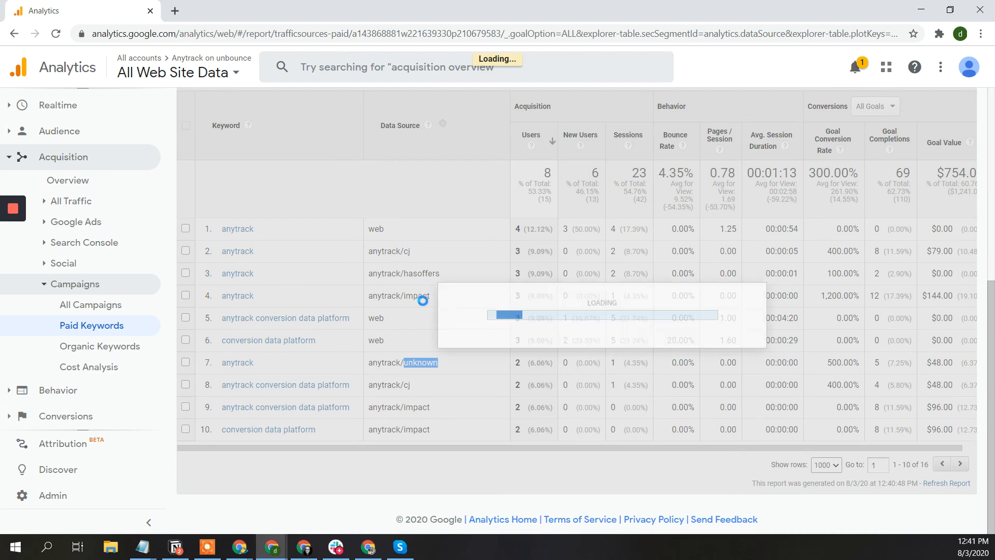
{"action": "scroll", "coordinate": [448, 445], "scroll_direction": "down", "scroll_amount": 4}
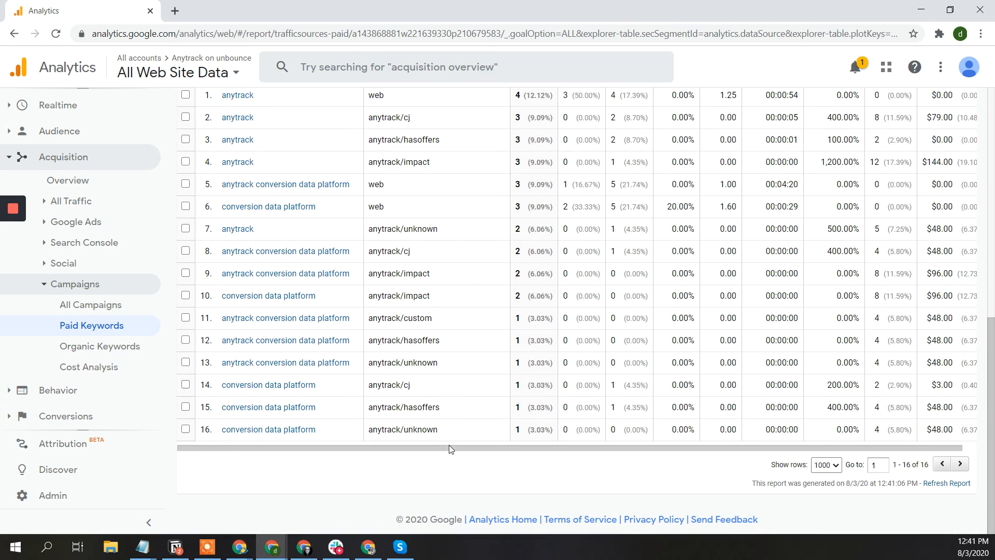
{"action": "scroll", "coordinate": [448, 447], "scroll_direction": "up", "scroll_amount": 4}
{"action": "scroll", "coordinate": [449, 446], "scroll_direction": "up", "scroll_amount": 3}
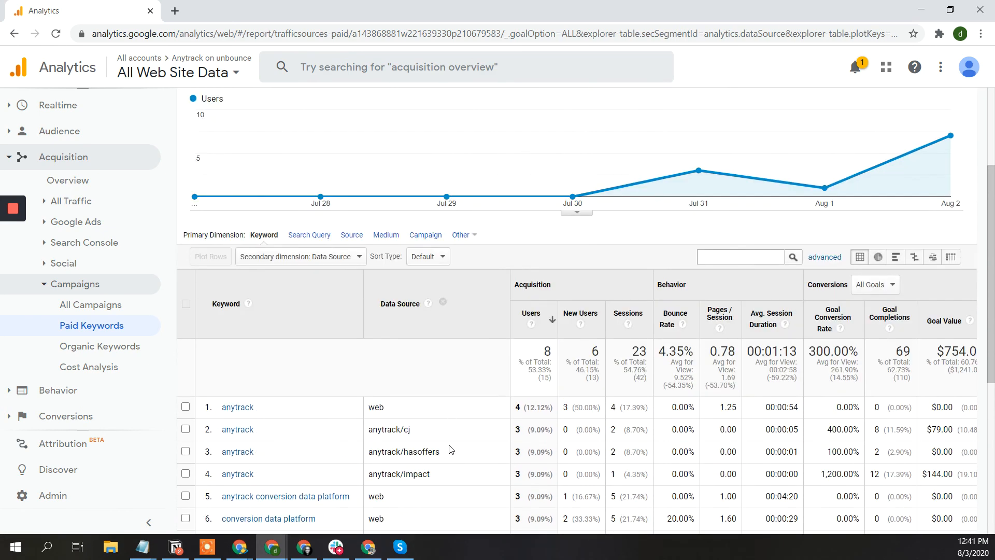
- Switch the secondary dimension to Event Category and review rows such as nordvpn_rebill
{"action": "left_click", "coordinate": [355, 258]}
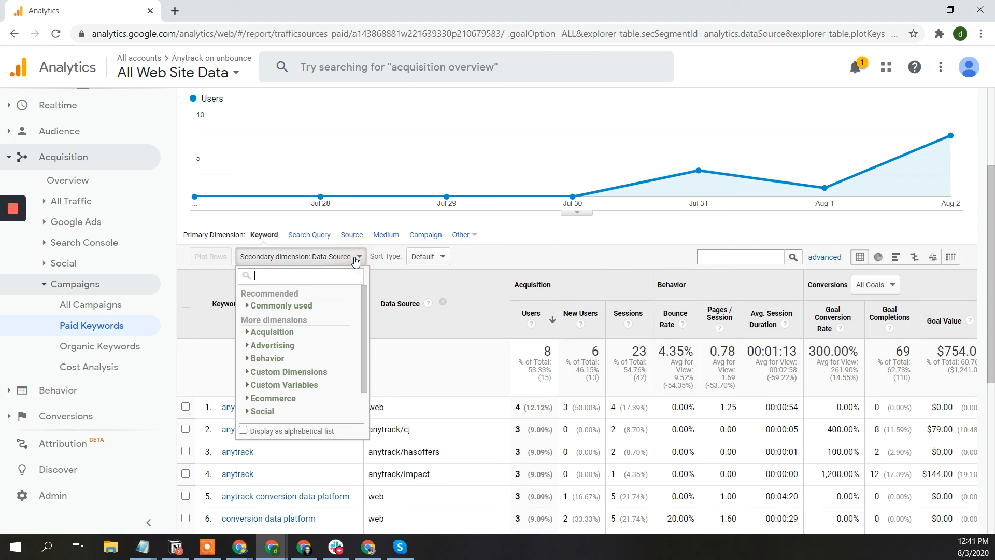
{"action": "type", "text": "cat"}
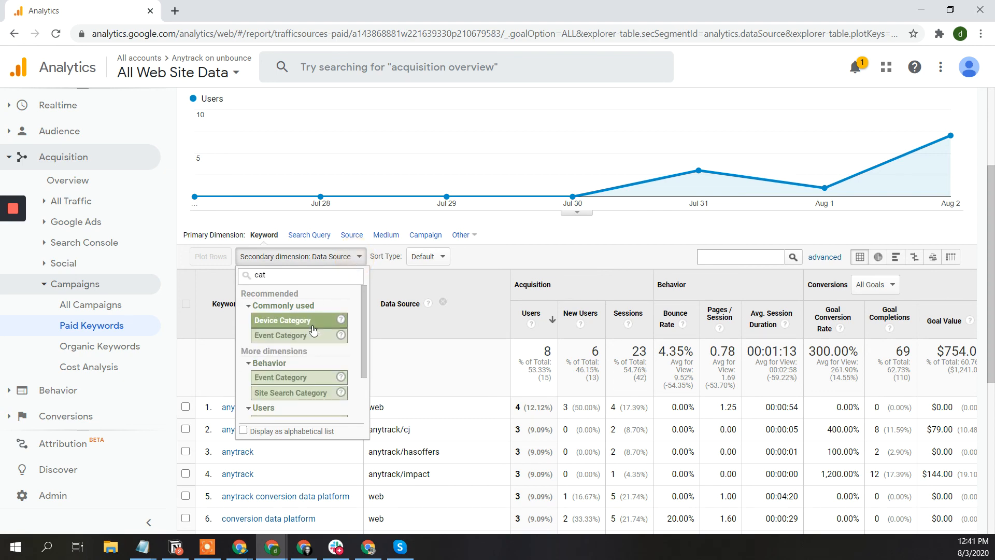
{"action": "left_click", "coordinate": [305, 337]}
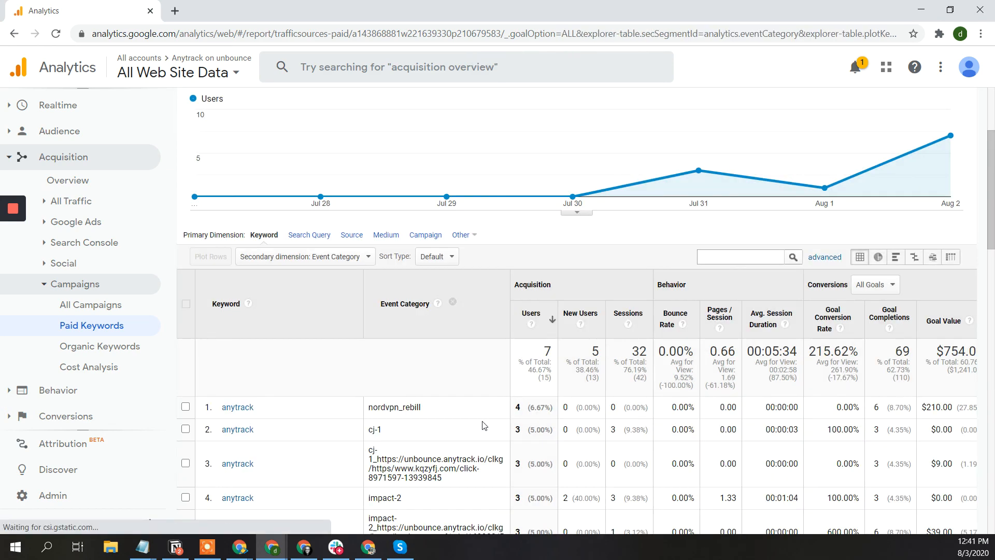
{"action": "scroll", "coordinate": [483, 426], "scroll_direction": "down", "scroll_amount": 2}
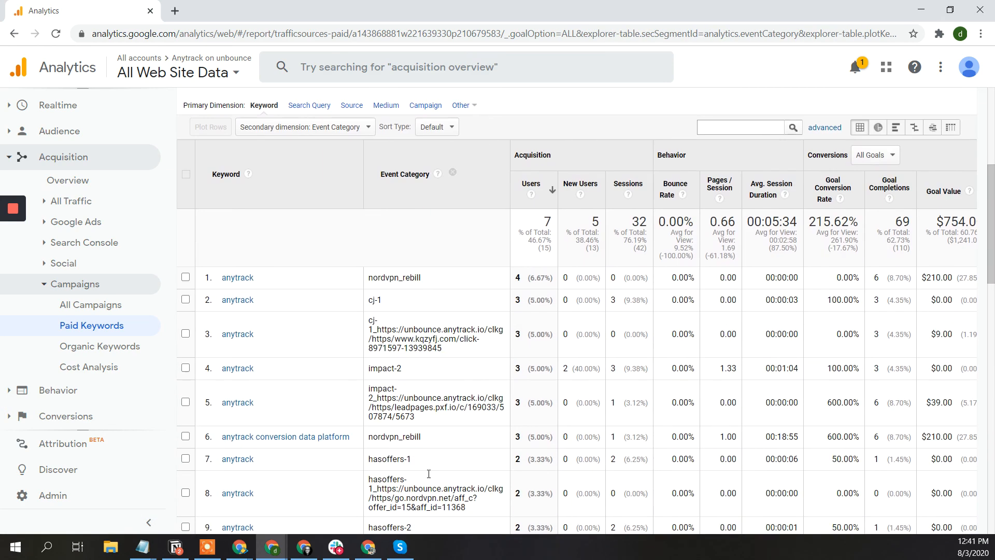
{"action": "scroll", "coordinate": [439, 373], "scroll_direction": "down", "scroll_amount": 3}
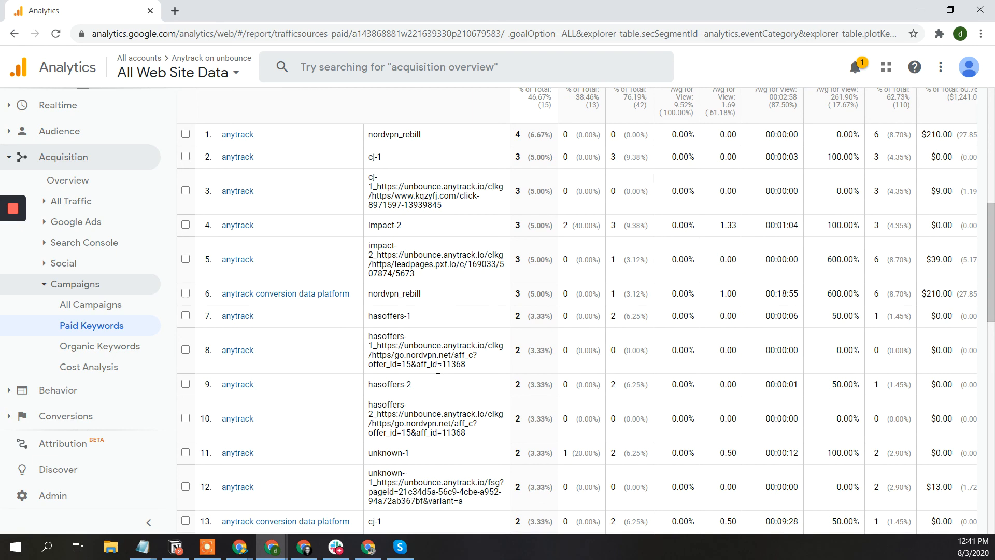
{"action": "scroll", "coordinate": [438, 369], "scroll_direction": "down", "scroll_amount": 3}
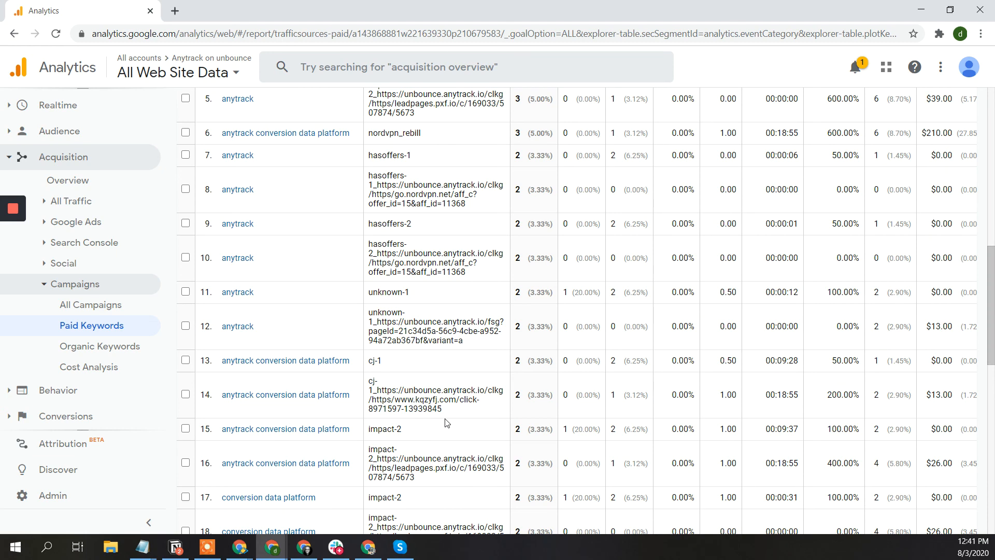
{"action": "scroll", "coordinate": [447, 422], "scroll_direction": "down", "scroll_amount": 4}
{"action": "scroll", "coordinate": [311, 409], "scroll_direction": "up", "scroll_amount": 8}
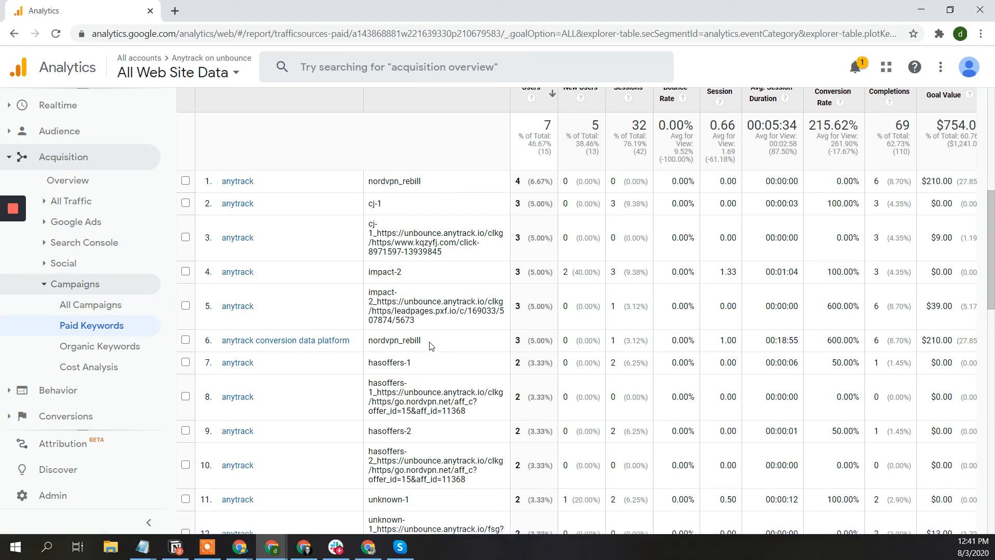
{"action": "double_click", "coordinate": [413, 340]}
- View AnyTrack's Dashboard: 338 conversions, 5,796 revenue, and $3,650 over the last 7 days
{"action": "key", "text": "alt+Tab"}
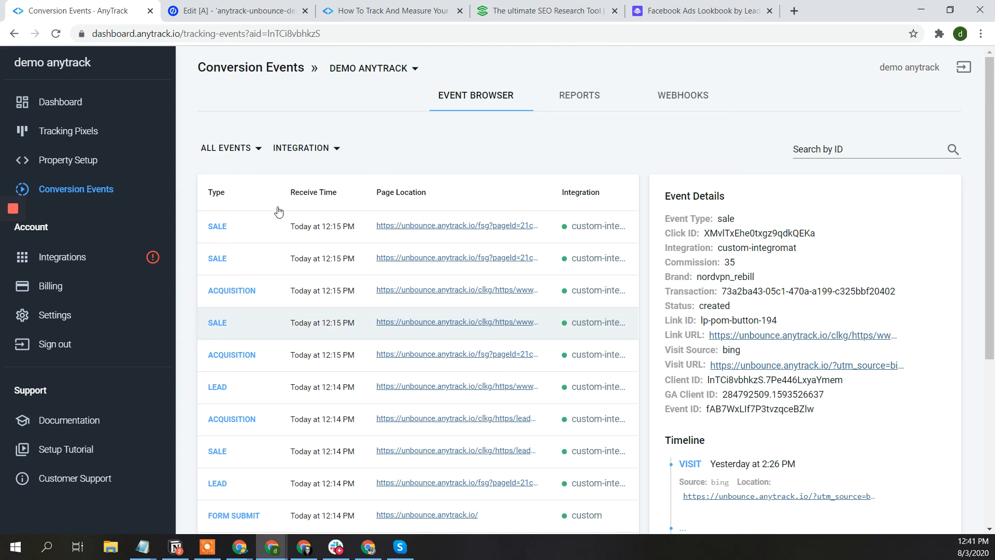
{"action": "left_click", "coordinate": [66, 106]}
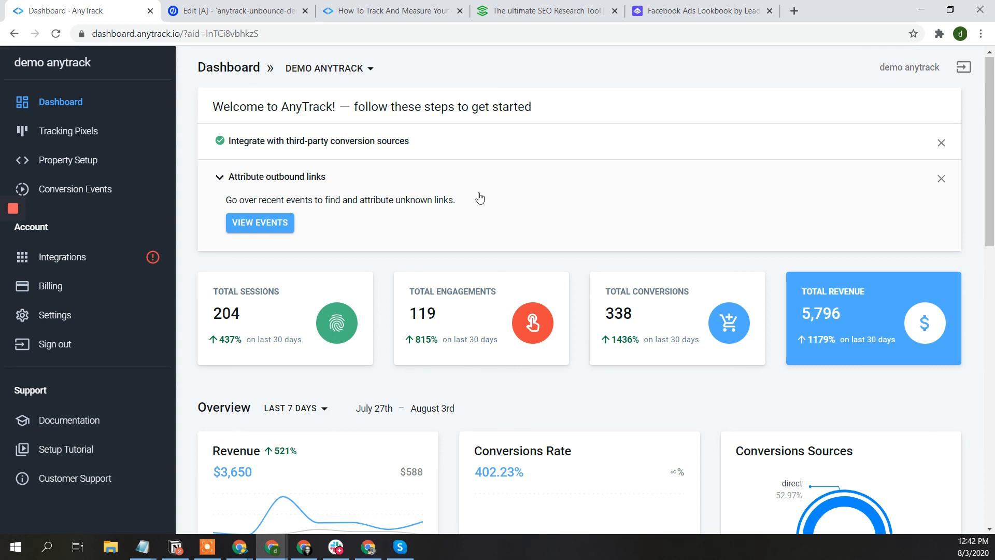
{"action": "scroll", "coordinate": [498, 253], "scroll_direction": "down", "scroll_amount": 5}
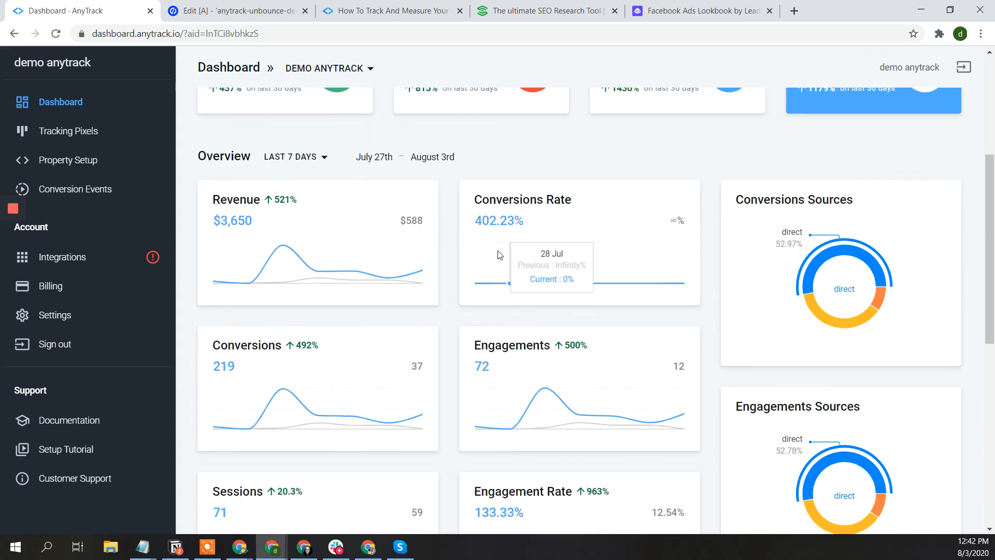
{"action": "scroll", "coordinate": [499, 254], "scroll_direction": "down", "scroll_amount": 3}
{"action": "scroll", "coordinate": [499, 254], "scroll_direction": "up", "scroll_amount": 2}
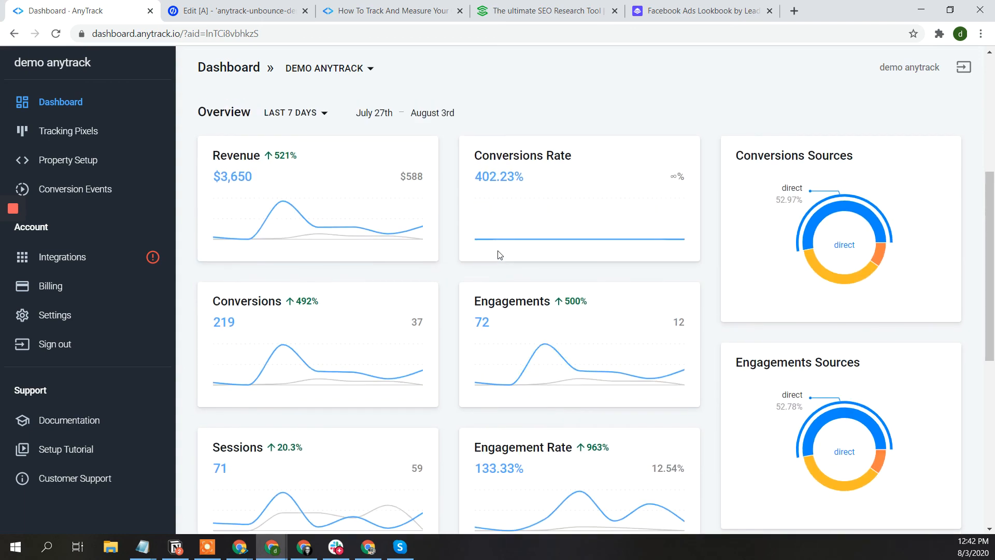